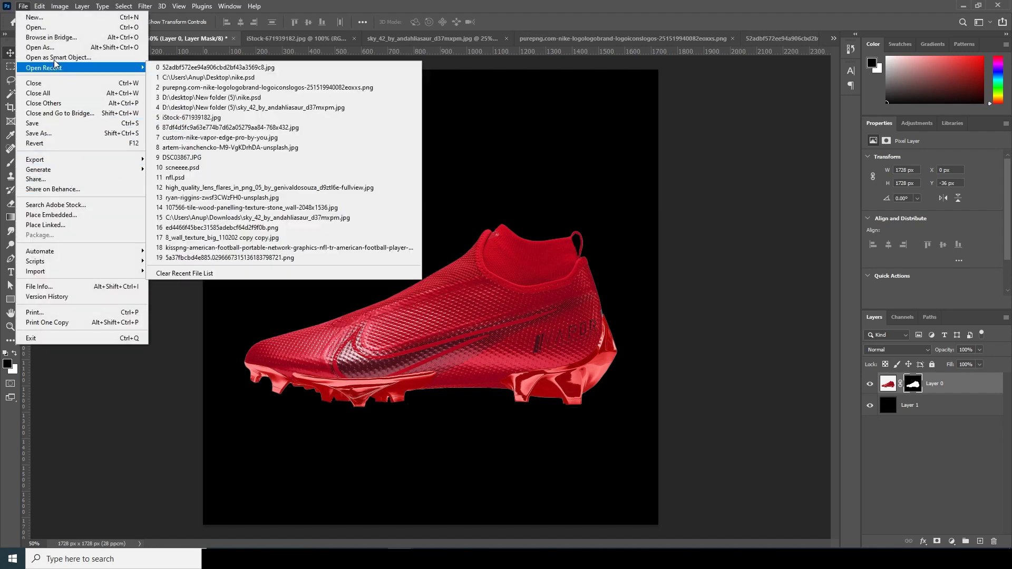
Set up a new document from the 1920 x 1080 px, 300 ppi preset in RGB Color at 16 bit.
click(34, 17)
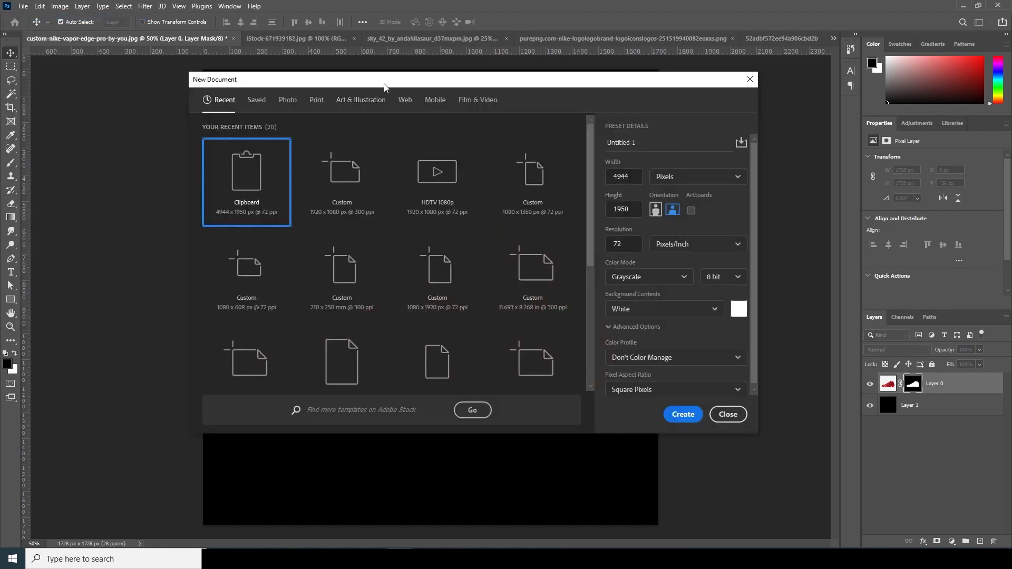
drag(384, 87, 338, 128)
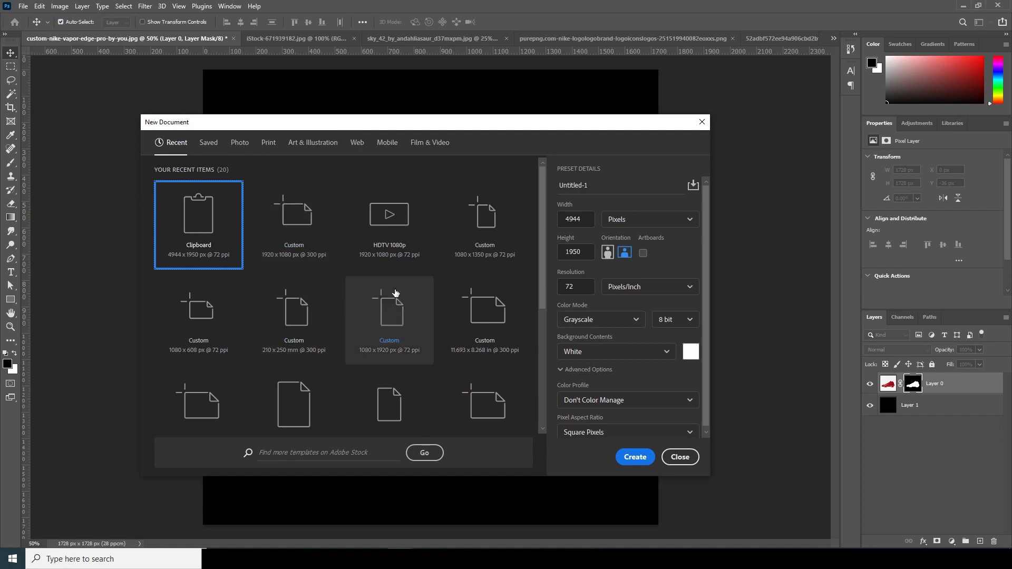
click(309, 228)
click(586, 220)
key(Tab)
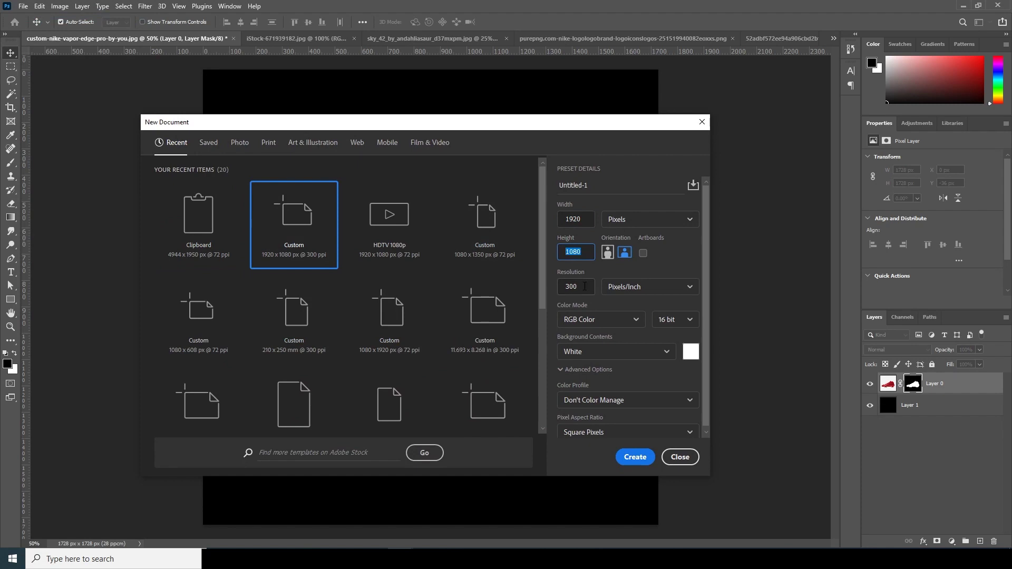
key(shift+Tab)
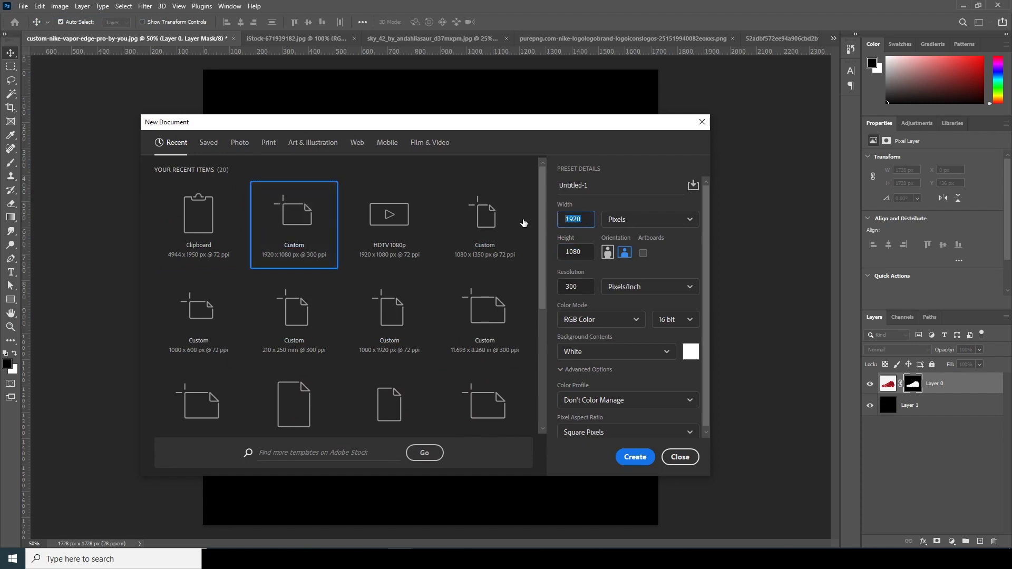
click(588, 251)
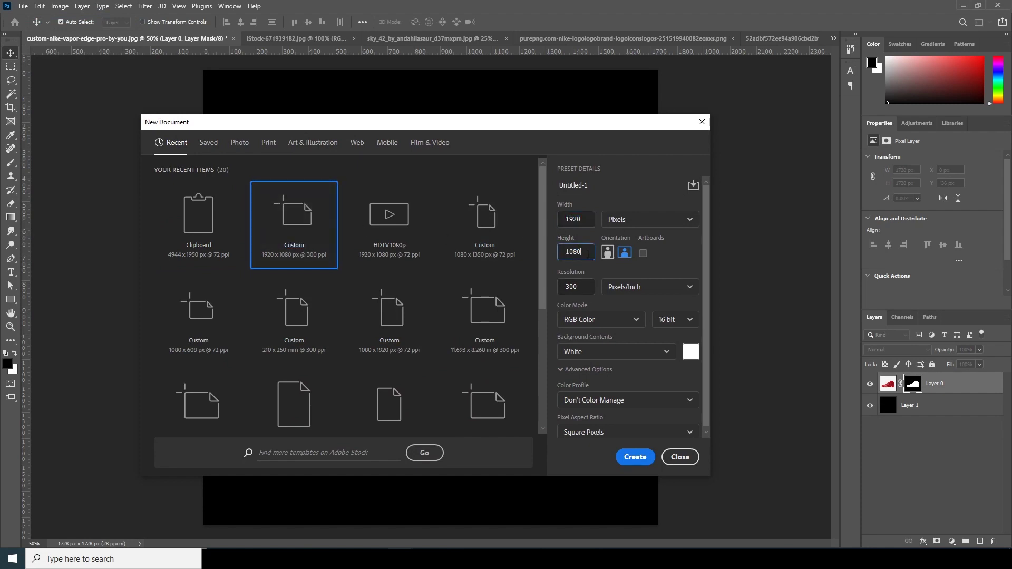
click(585, 286)
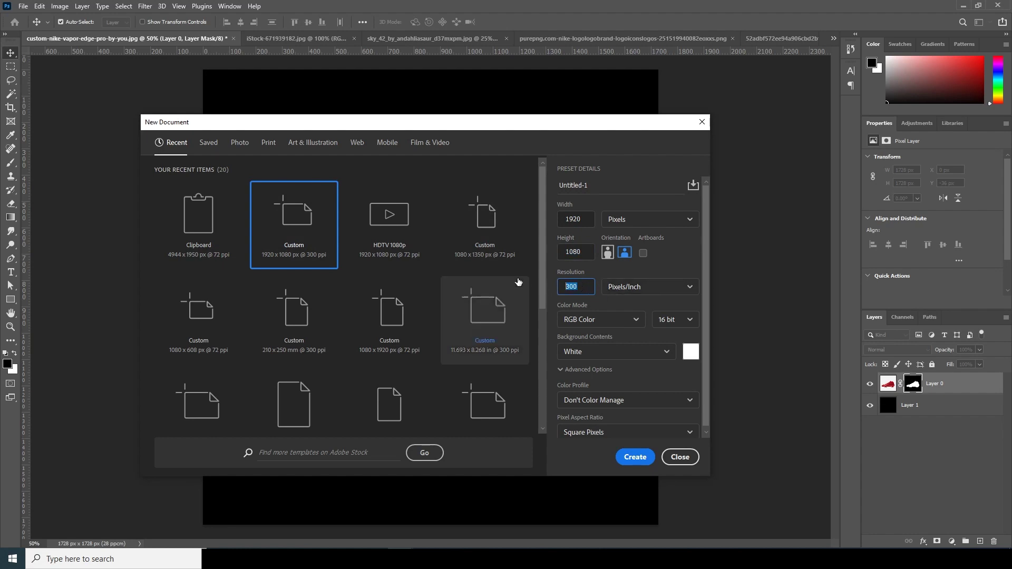
click(685, 320)
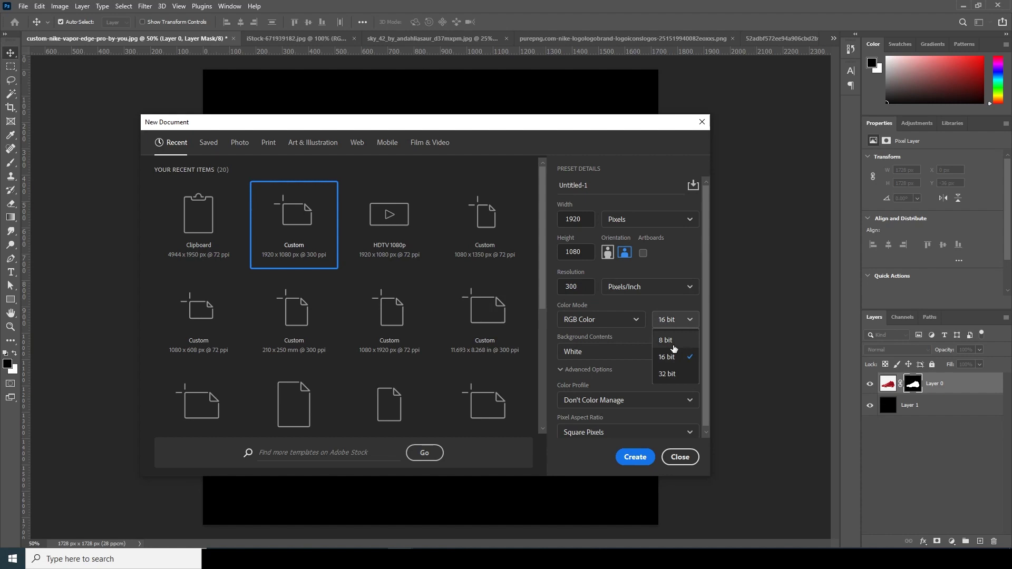
click(674, 363)
Name the new document Banner and create it.
click(604, 189)
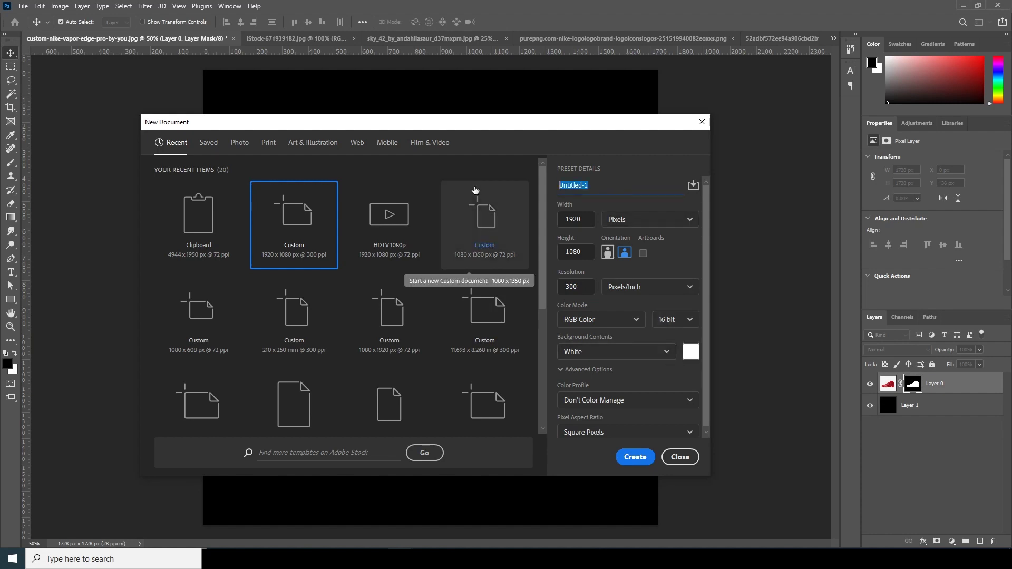
text(Banner)
click(643, 462)
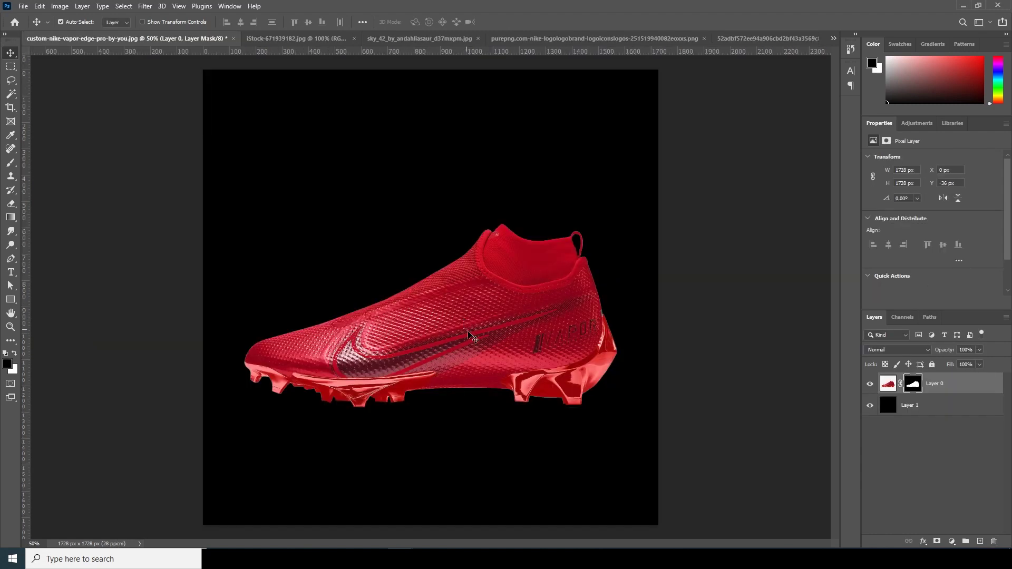
Copy the masked red cleat layer from custom-nike-vapor-edge-pro-by-you.jpg into the Banner document and shift it toward the canvas centre.
drag(133, 39, 230, 309)
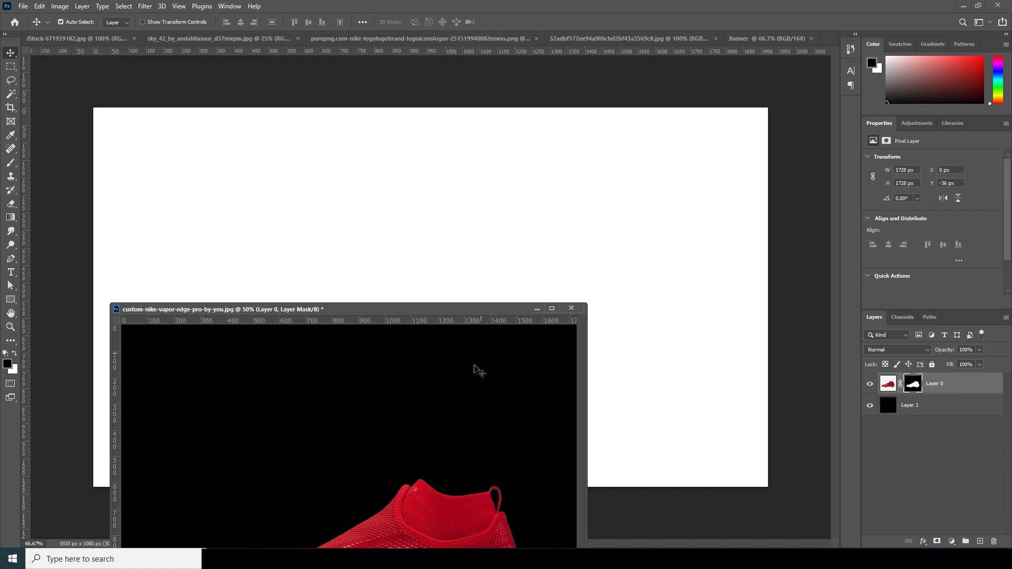
drag(408, 513, 452, 226)
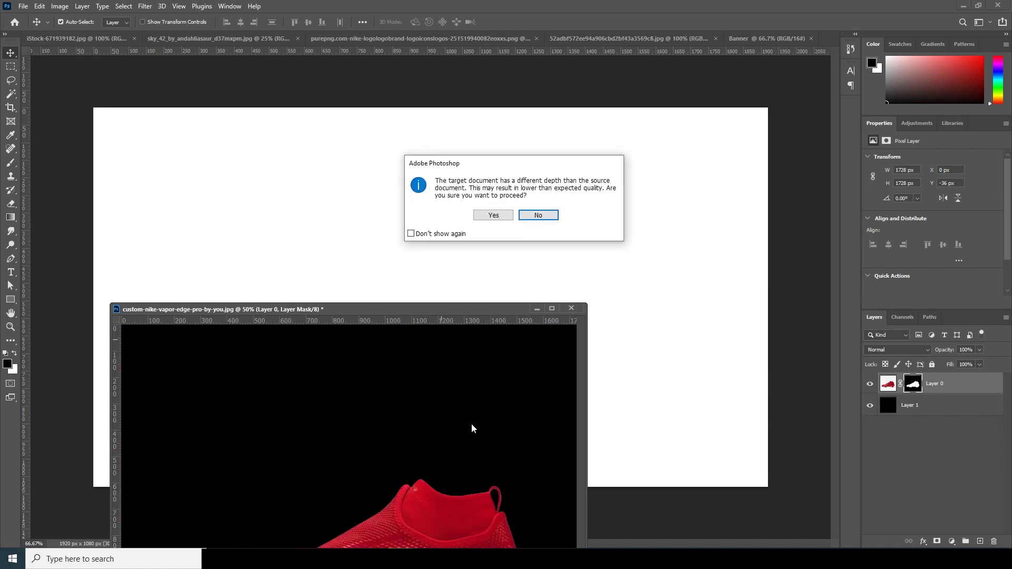
click(492, 216)
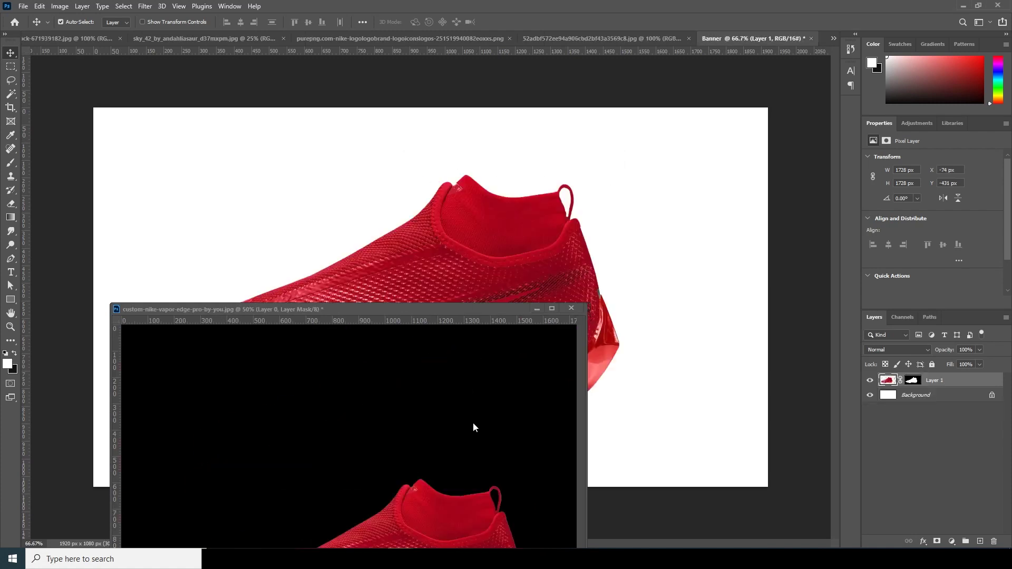
click(538, 309)
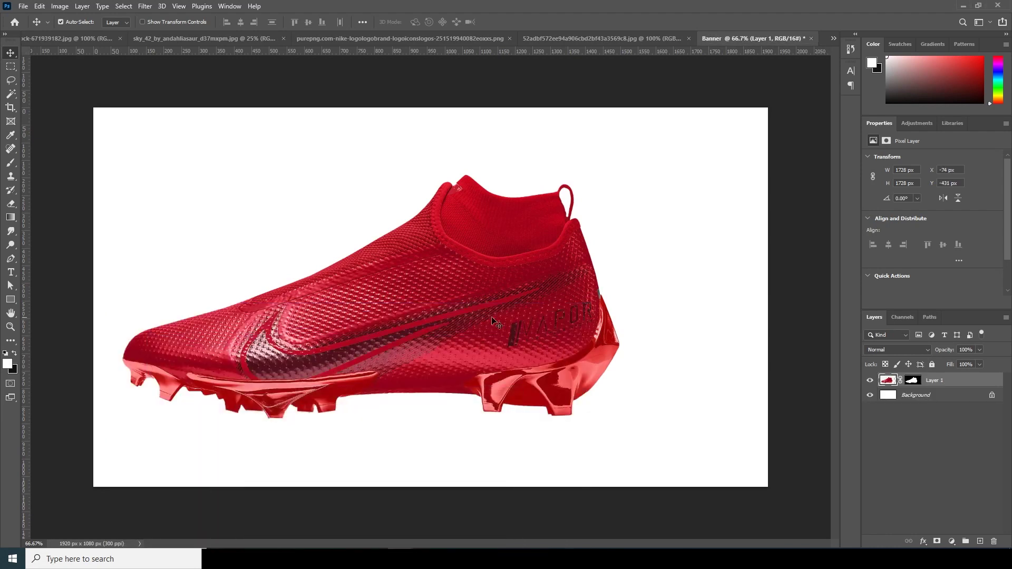
drag(447, 310, 481, 308)
Convert the cleat layer to a smart object, scale it to about 71% and nudge it toward the canvas centre.
right_click(951, 379)
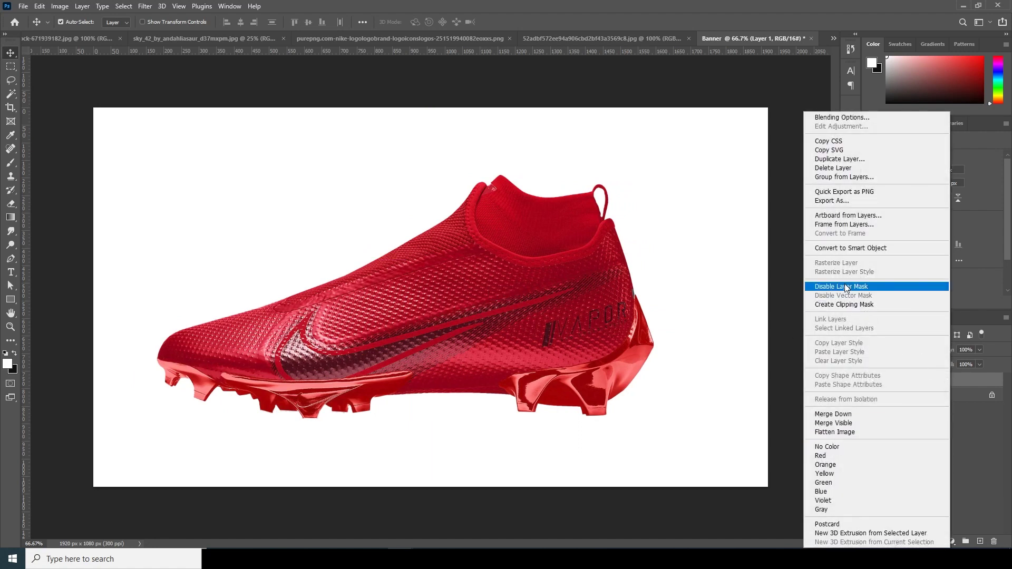
click(852, 249)
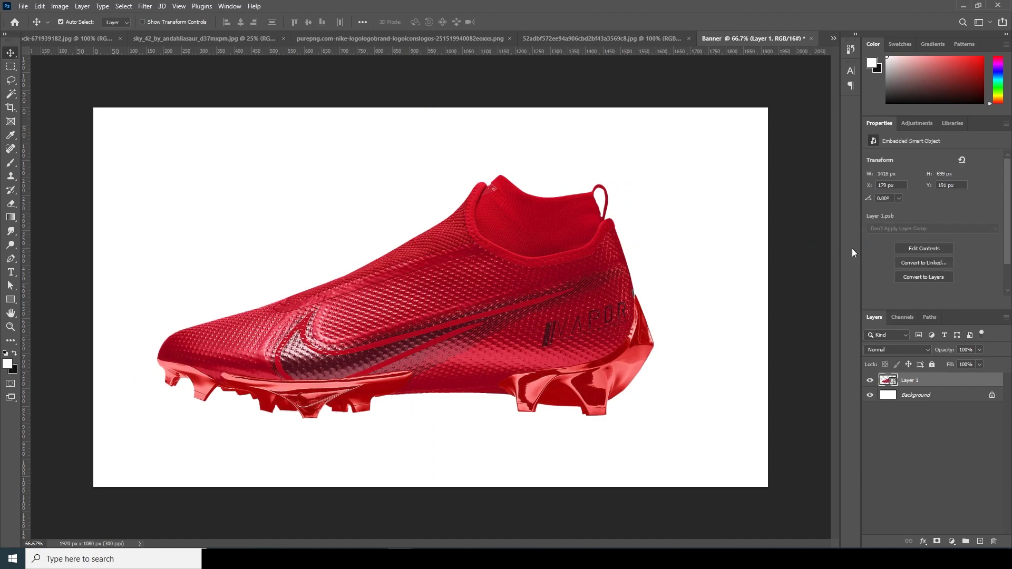
key(ctrl+t)
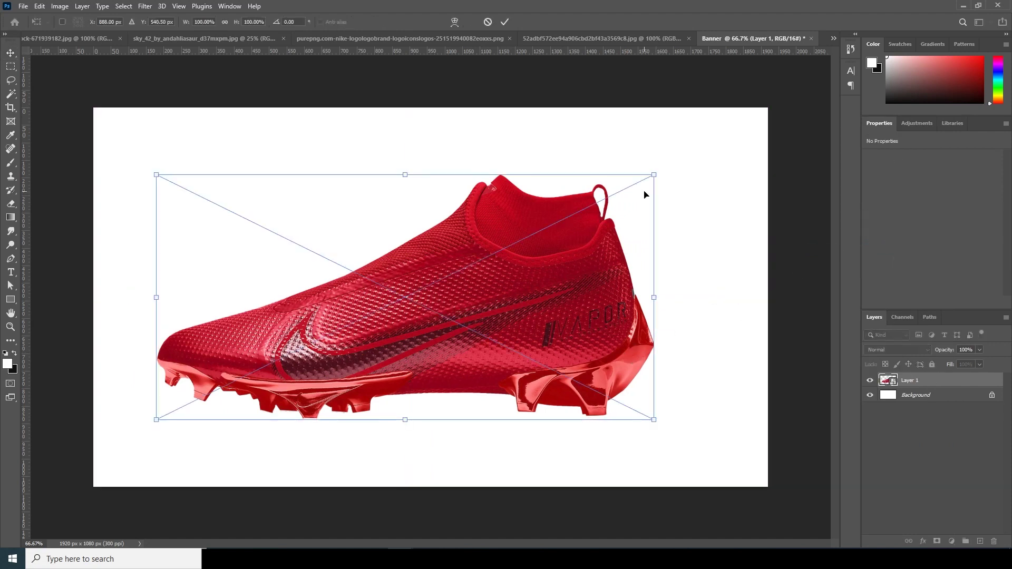
drag(656, 172, 596, 236)
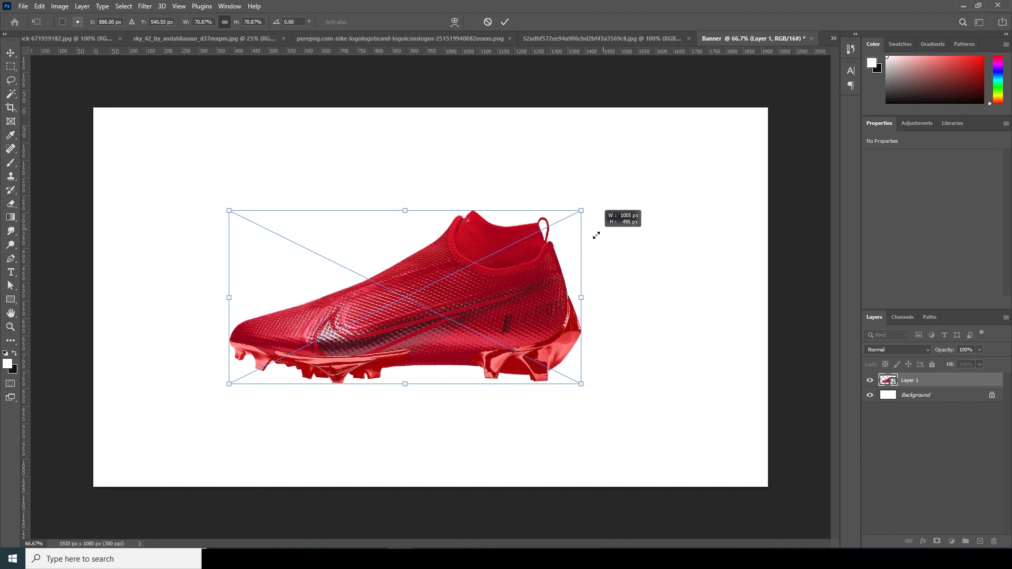
key(Return)
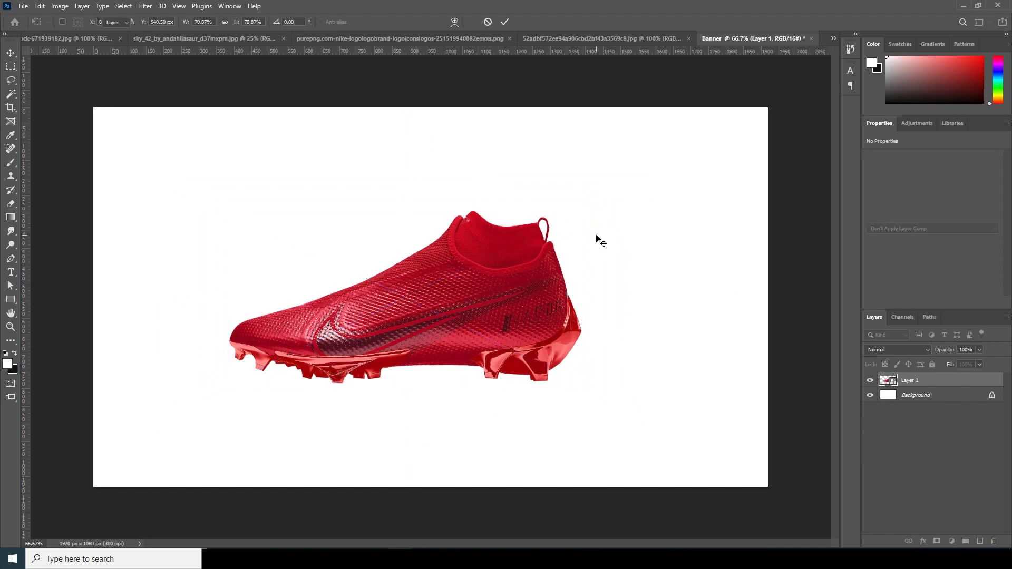
drag(459, 298, 466, 296)
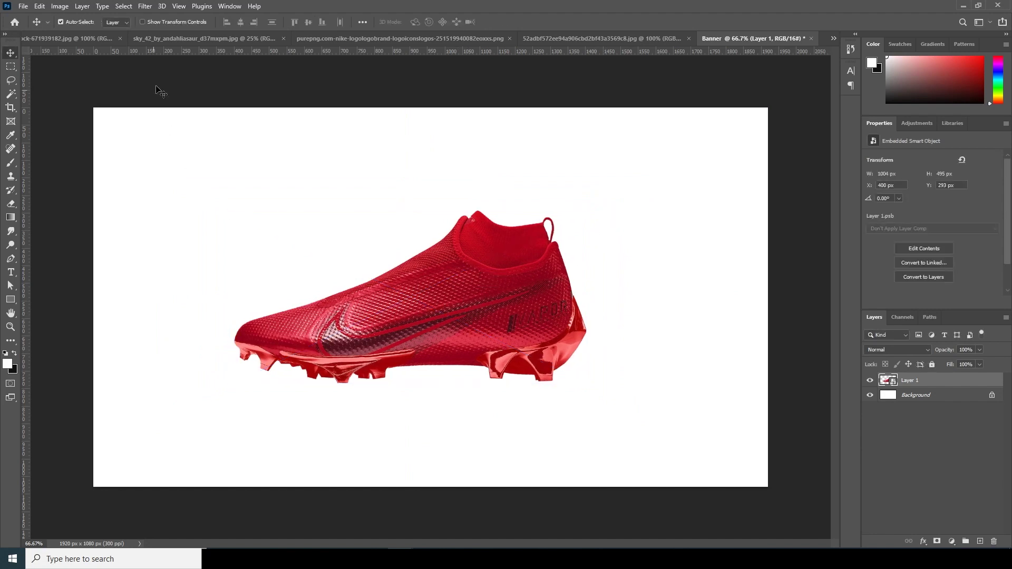
Copy the stadium photo from iStock-671939182.jpg into the Banner document, accepting the different bit depth.
click(178, 39)
click(348, 39)
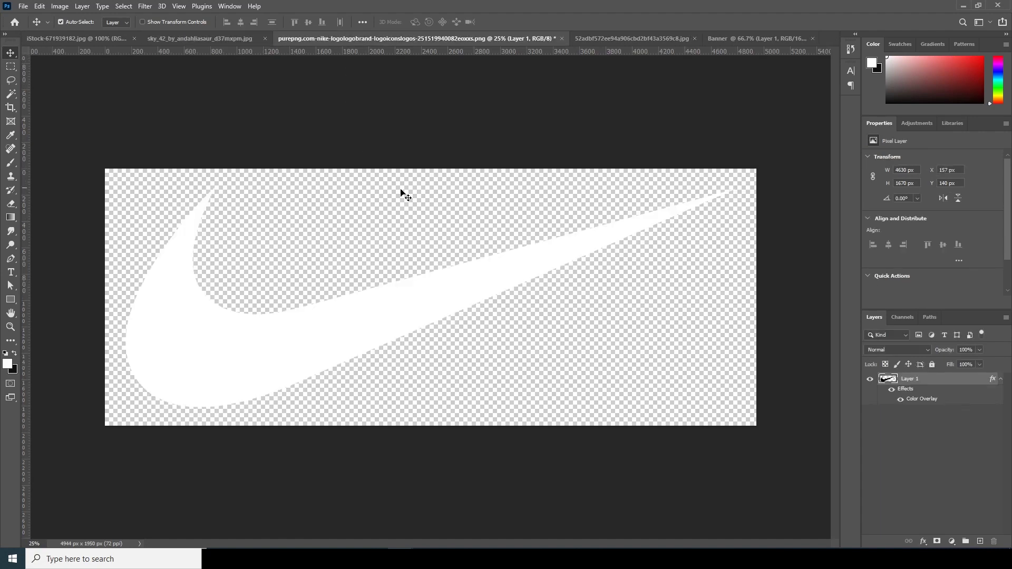
click(614, 39)
click(100, 39)
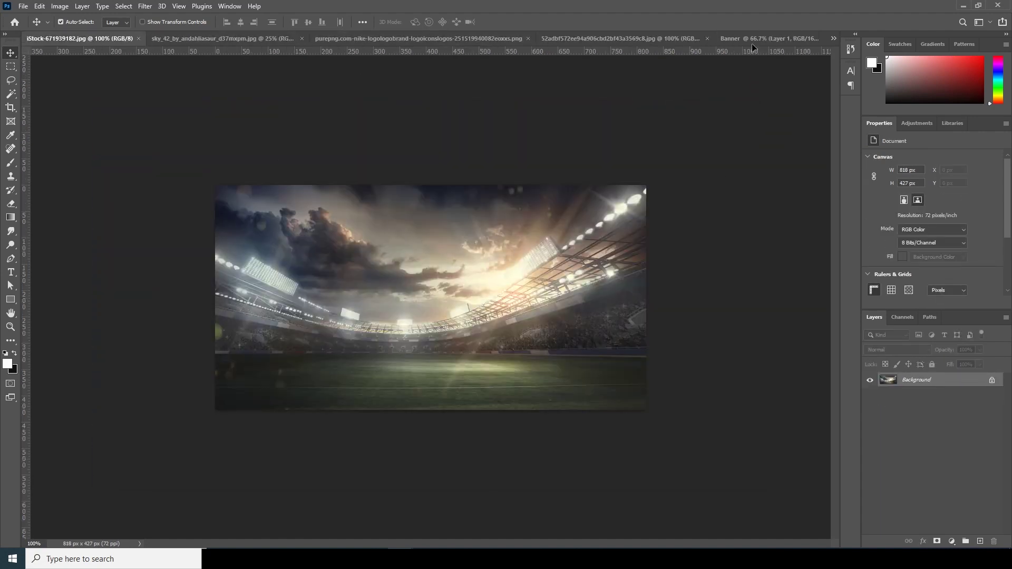
drag(752, 39, 453, 343)
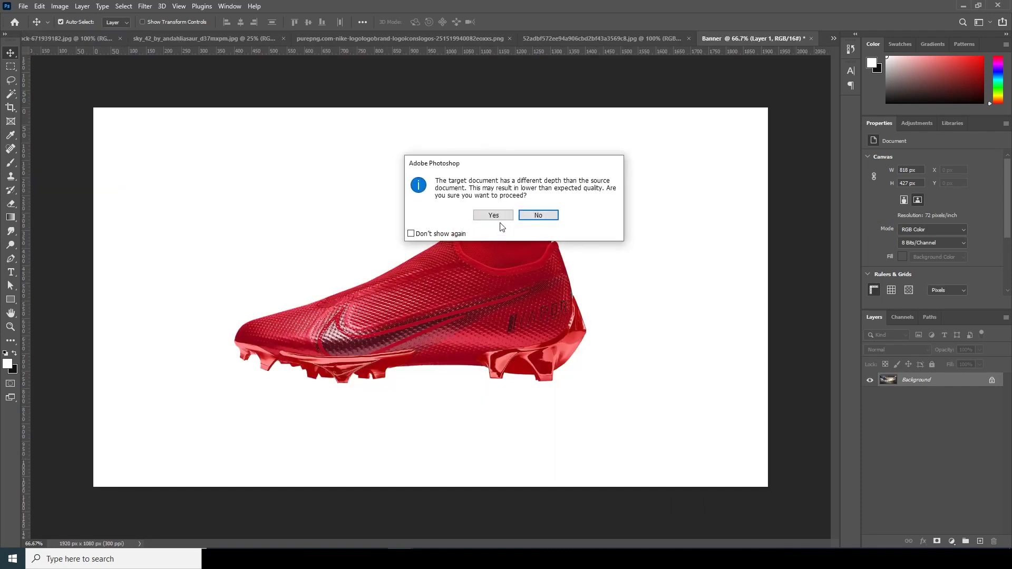
click(533, 215)
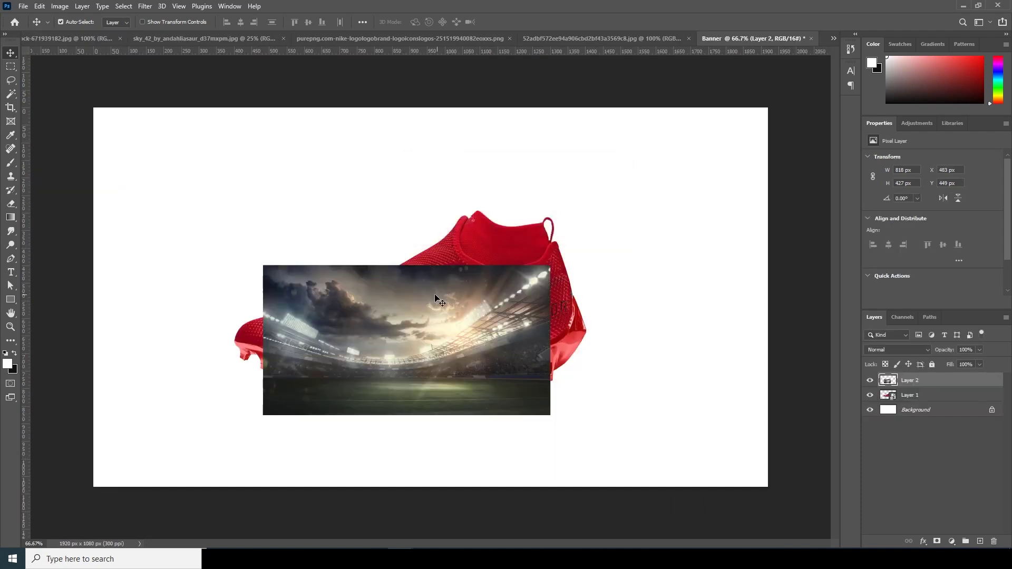
Convert the stadium layer to a smart object and enlarge it proportionally to about 188%.
right_click(922, 380)
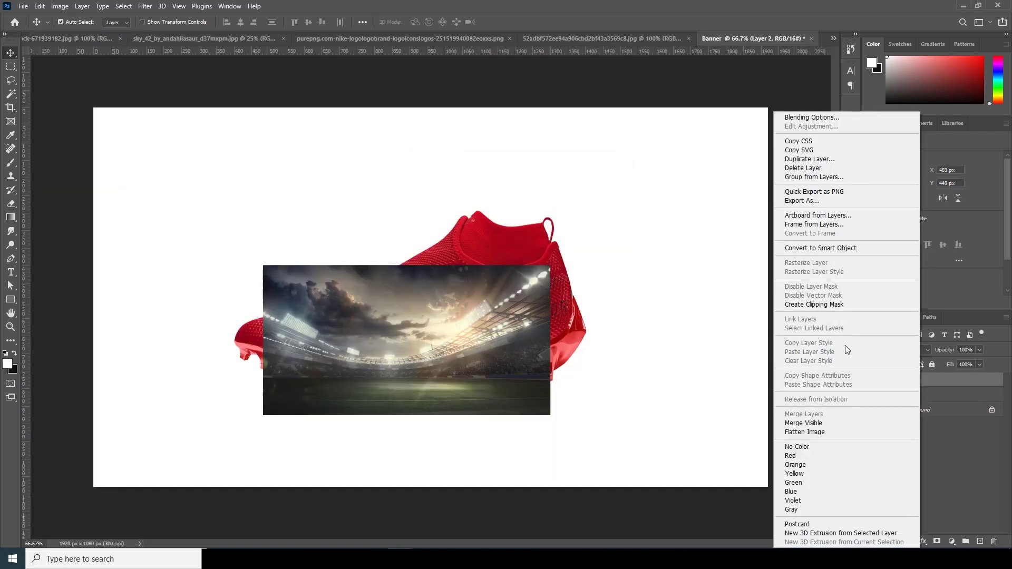
click(832, 249)
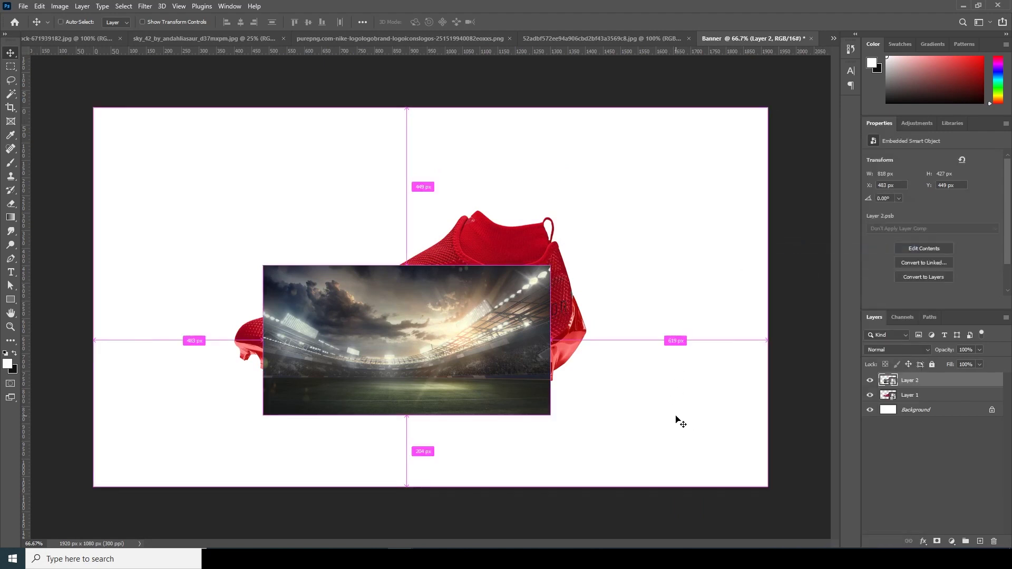
key(ctrl+t)
drag(550, 417, 690, 459)
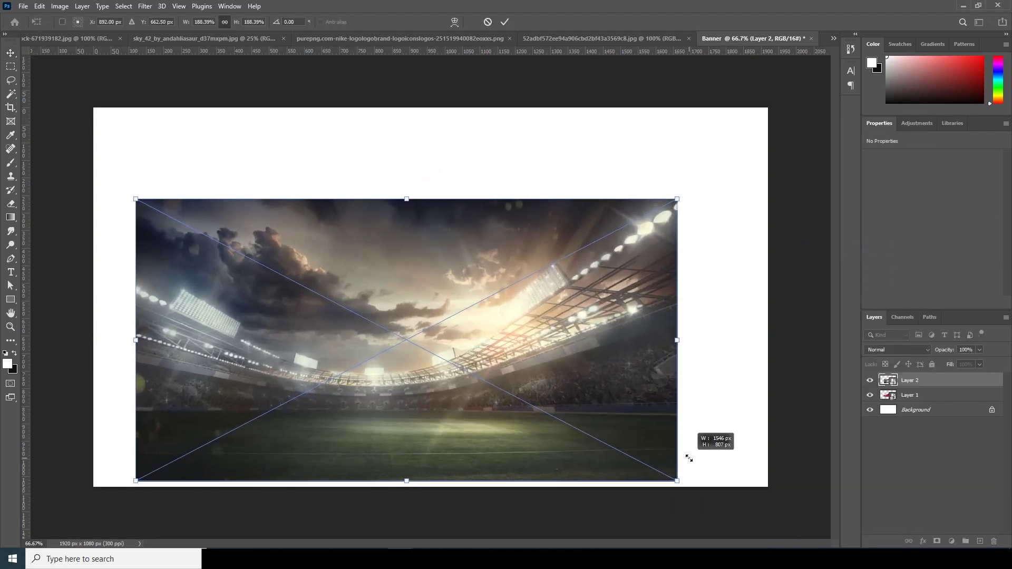
key(Return)
Move the stadium layer beneath the cleat layer, then shift it up and enlarge it to about 265% to cover the canvas.
drag(917, 380, 922, 403)
drag(546, 415, 557, 360)
key(ctrl+t)
drag(695, 433, 820, 488)
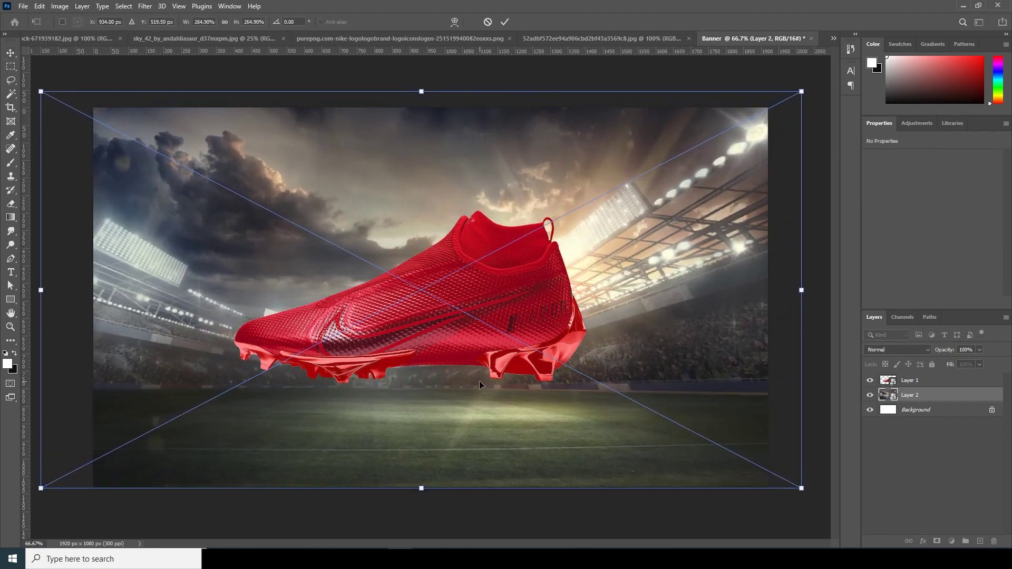
Apply a Perspective transform to the stadium image, flaring its lower corners outward by about 14.4°, and nudge it slightly up.
key(ctrl+minus)
right_click(462, 368)
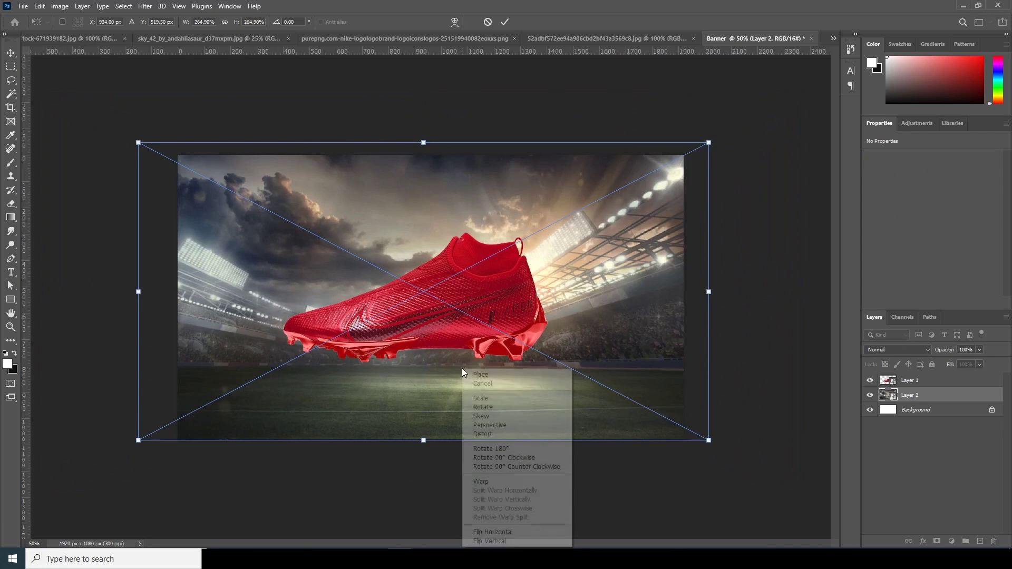
click(489, 425)
drag(711, 444, 787, 458)
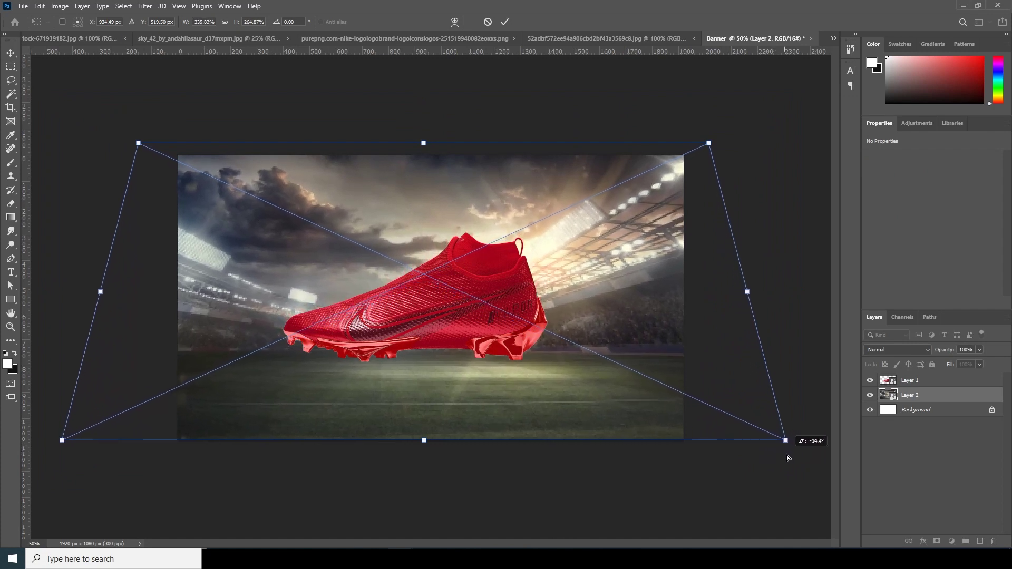
drag(508, 387, 507, 382)
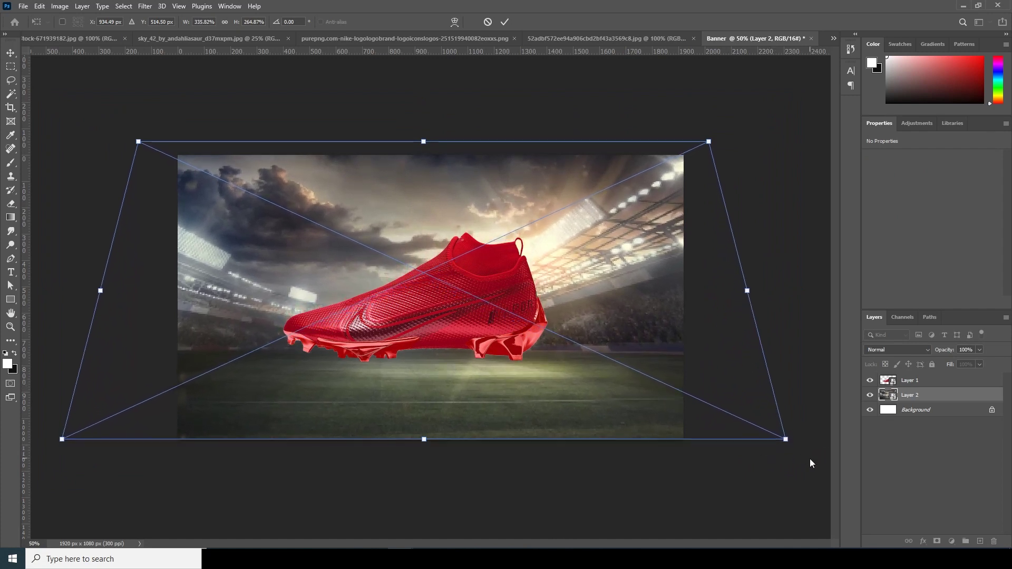
Scale the flared stadium image up to about 2951 x 1215 px and nudge it slightly up.
right_click(619, 297)
click(649, 329)
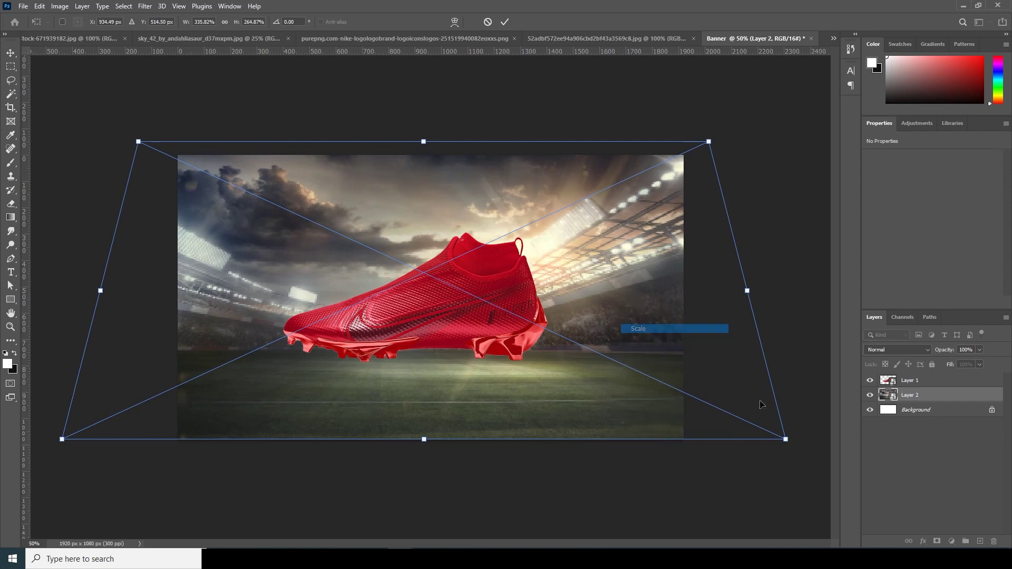
drag(786, 440, 813, 451)
drag(549, 380, 549, 375)
key(Return)
Move the cleat layer down onto the grass, to about X 406 px and Y 369 px.
key(ctrl+minus)
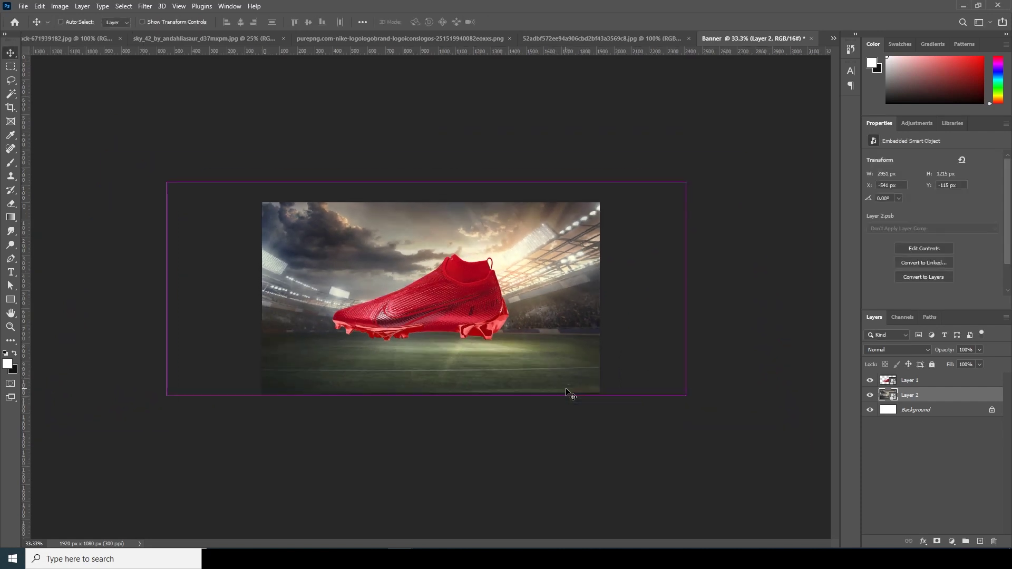
key(ctrl+minus)
key(ctrl+plus)
key(ctrl+plus)
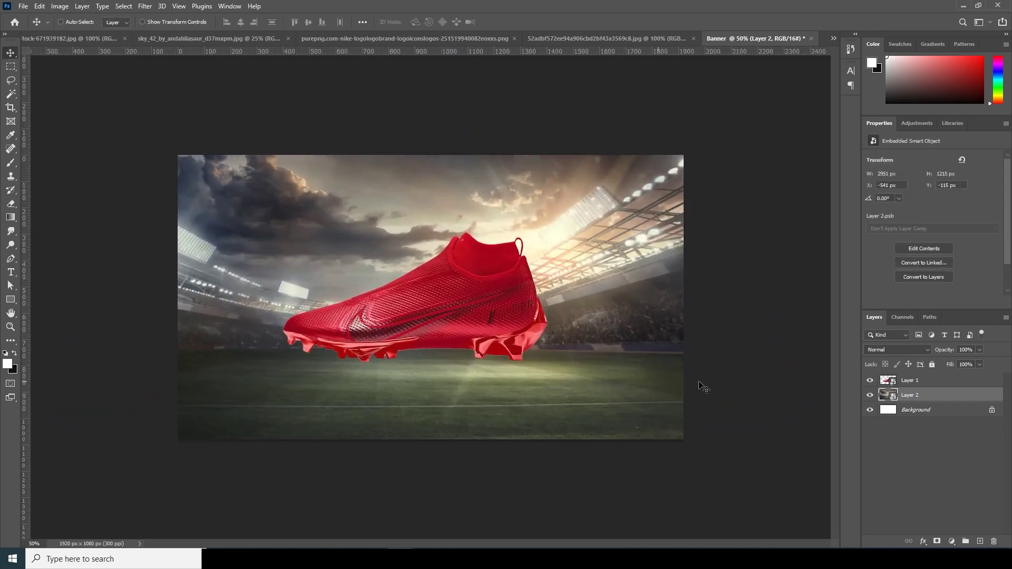
click(902, 387)
drag(457, 286, 458, 309)
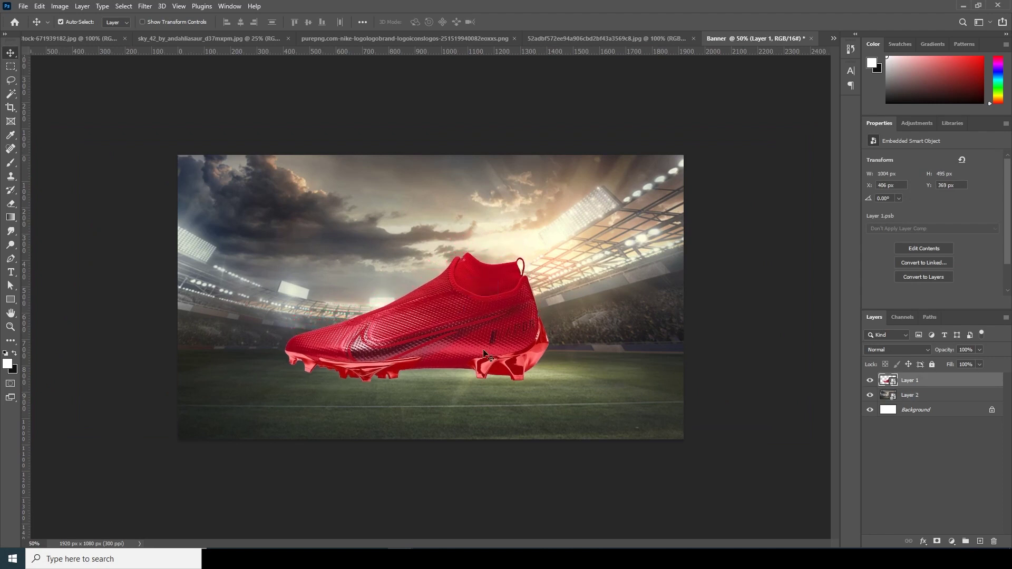
key(ctrl+minus)
key(ctrl+plus)
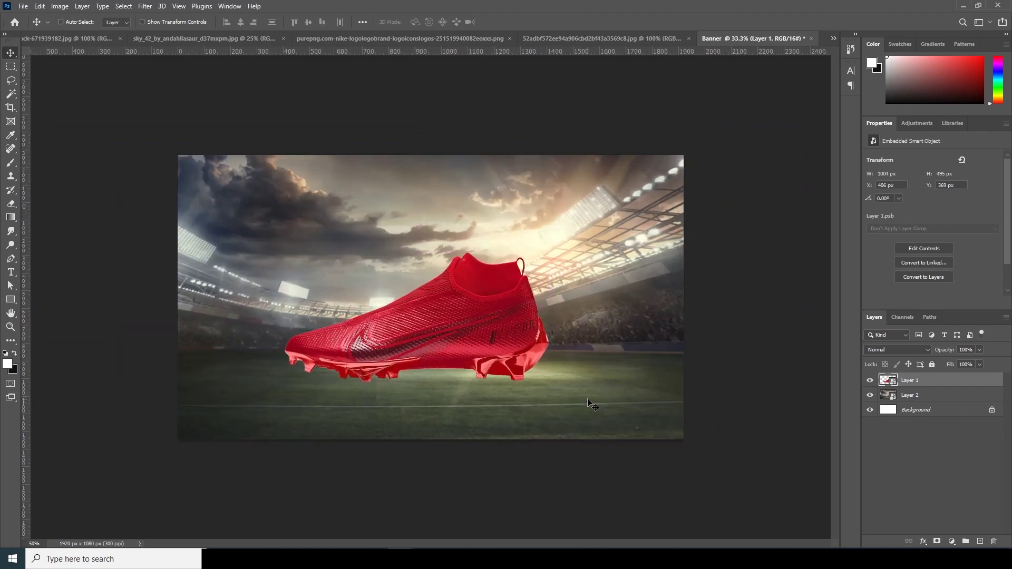
Copy the dark cloudy sky image from the sky_42 document into the Banner document and place its layer directly above Background, beneath the stadium layer.
key(ctrl+plus)
key(ctrl+minus)
key(ctrl+plus)
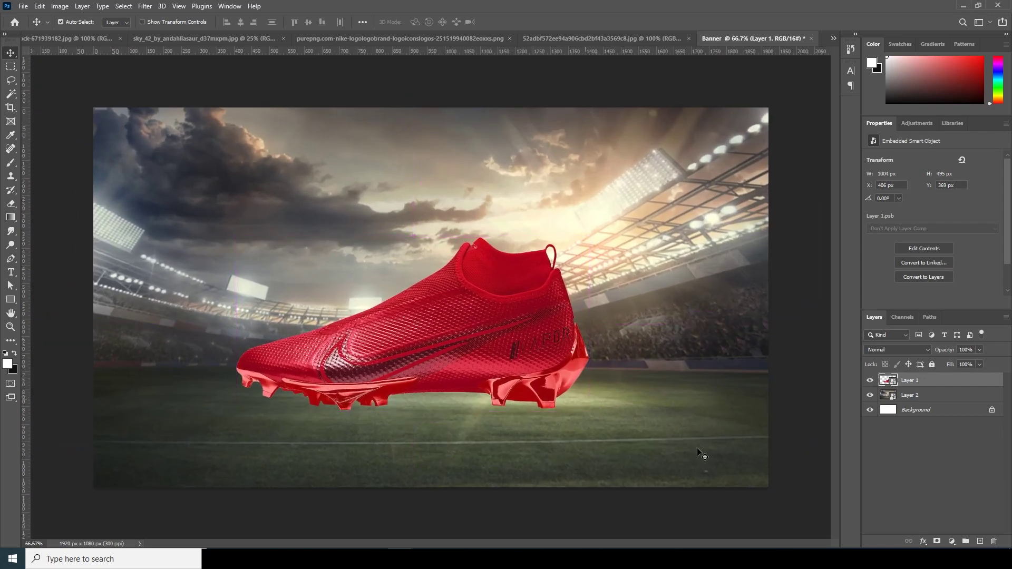
click(552, 40)
click(414, 42)
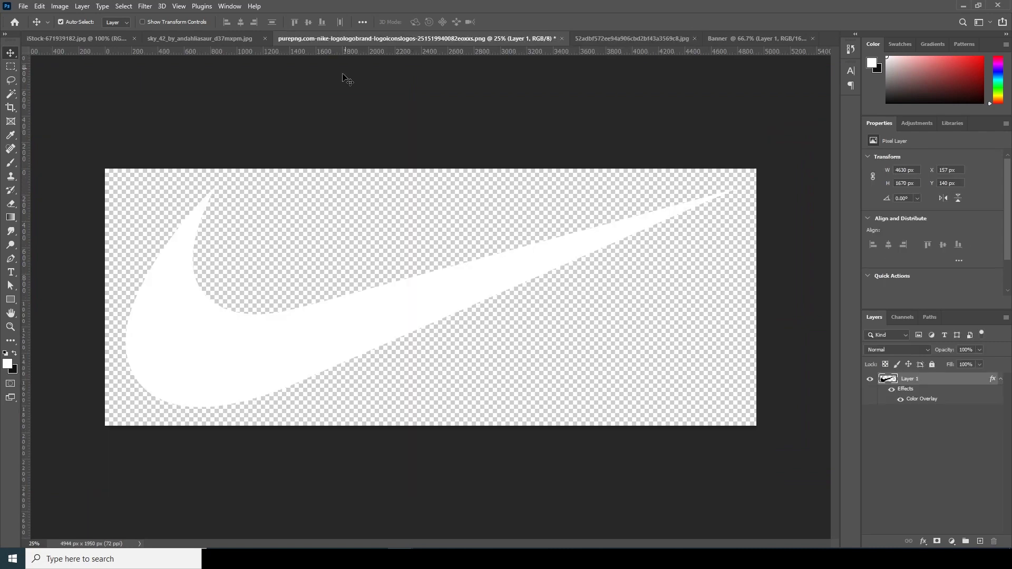
click(214, 39)
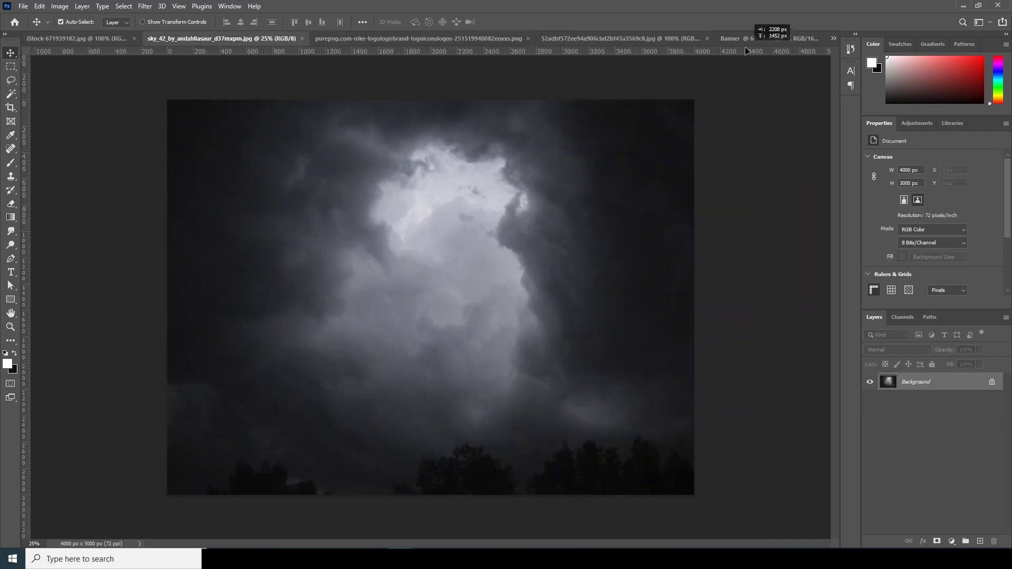
drag(744, 39, 522, 232)
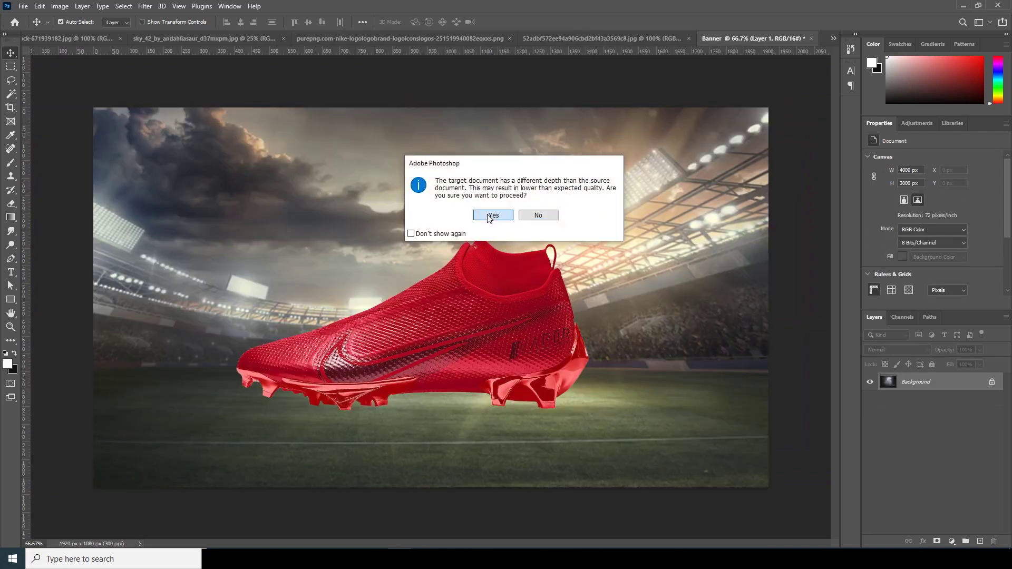
click(493, 280)
drag(922, 386, 926, 418)
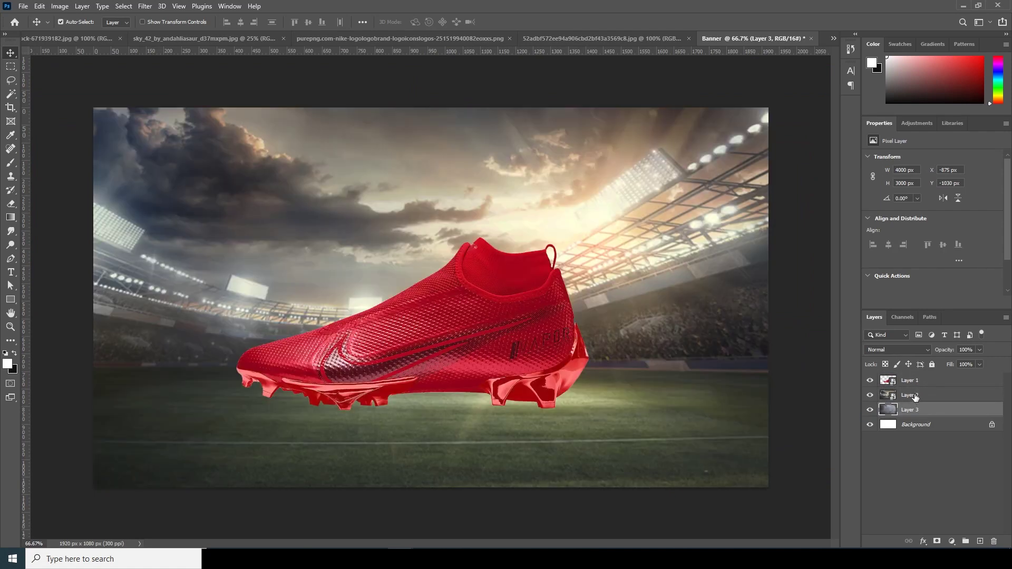
Rename the stadium layer to bg, the cloud layer to sky, and the cleat layer to shoe.
double_click(916, 397)
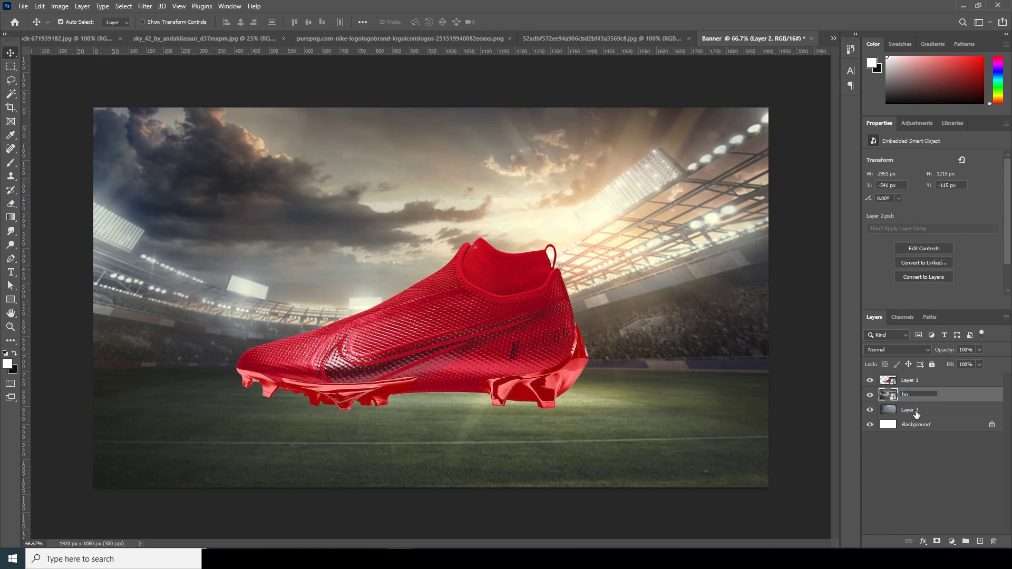
double_click(916, 410)
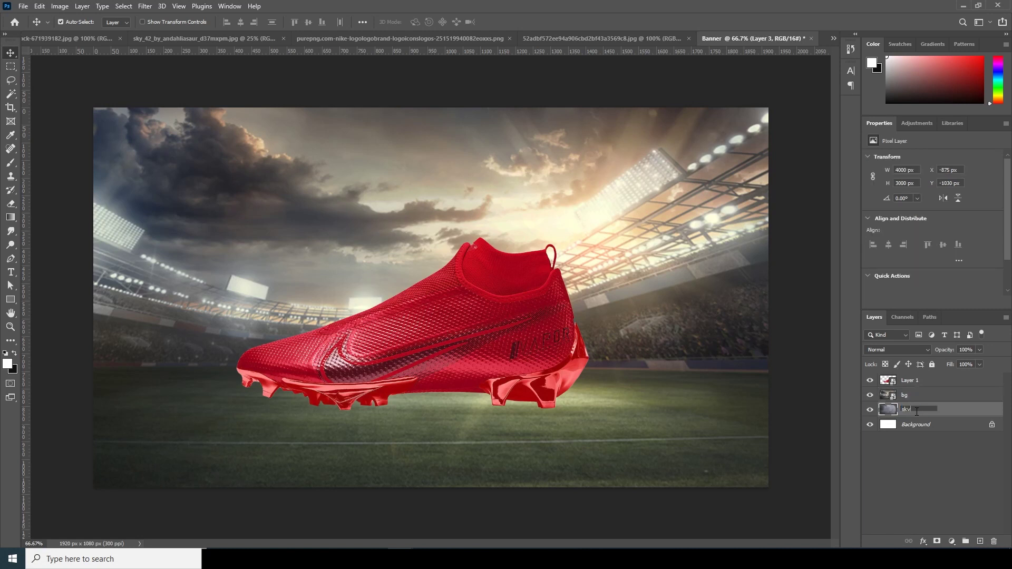
text(sky)
click(910, 382)
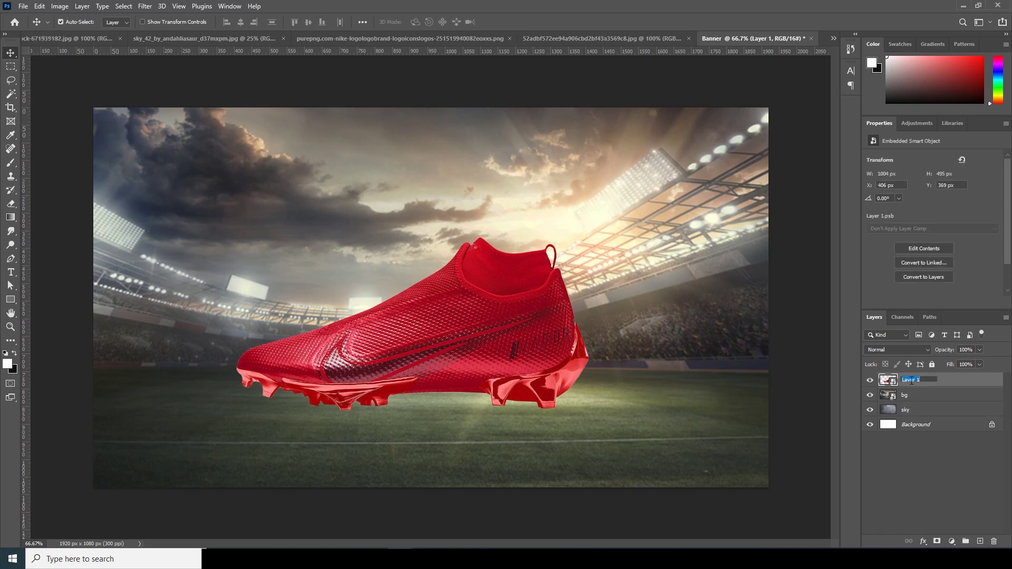
click(914, 411)
Add a layer mask to the bg layer and set up a black Soft Round brush for painting on it.
click(908, 398)
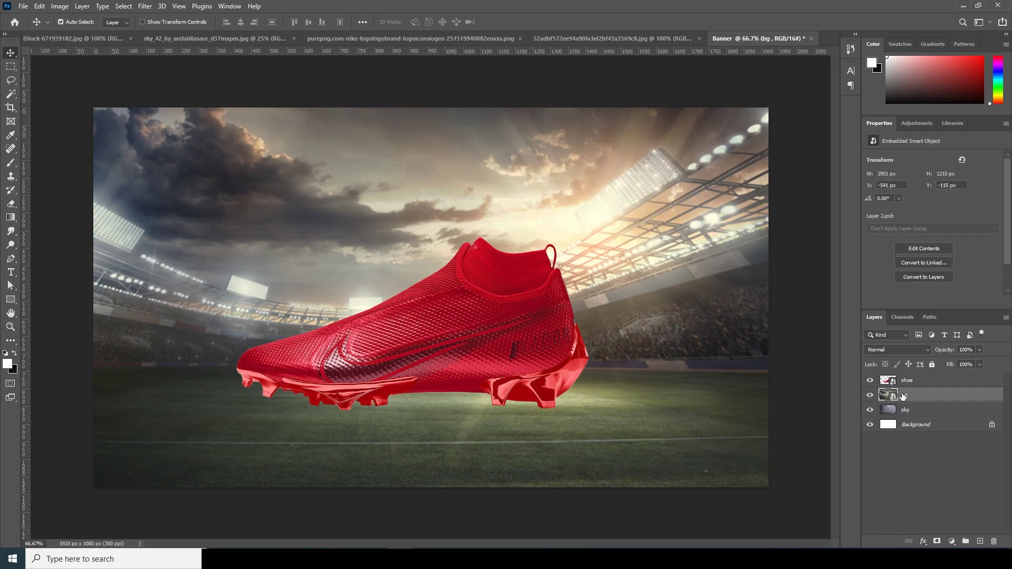
click(938, 542)
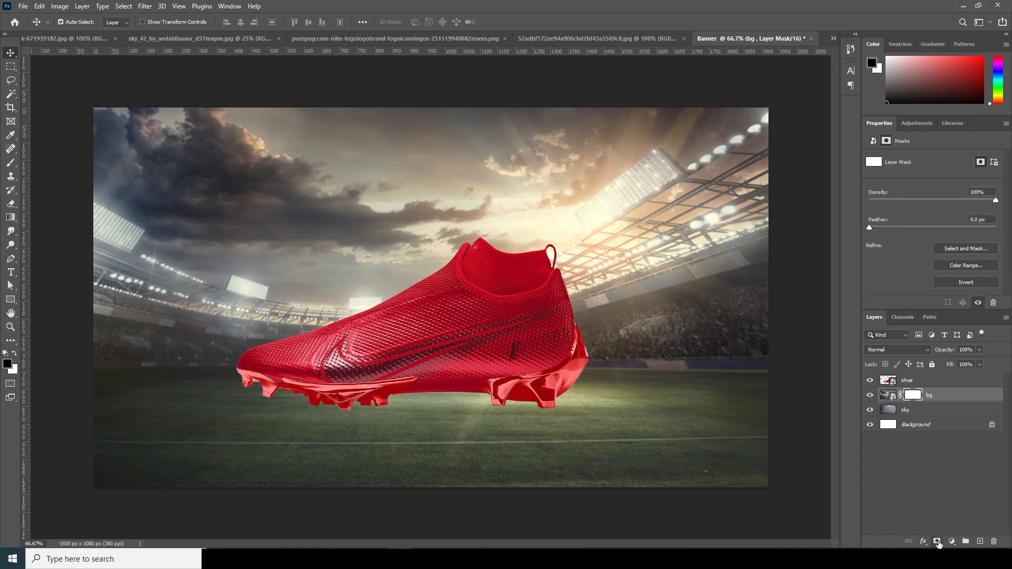
click(11, 168)
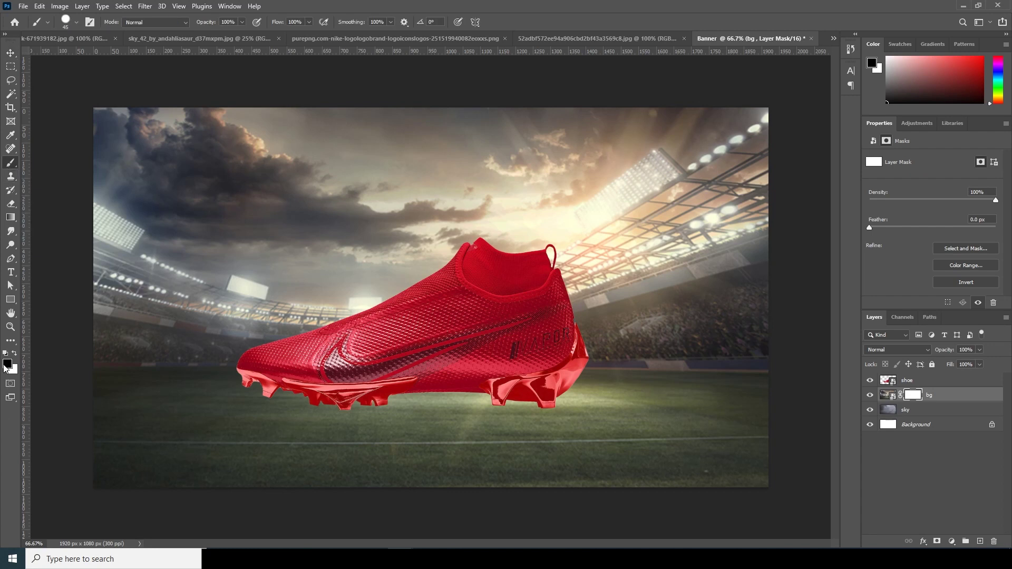
click(6, 364)
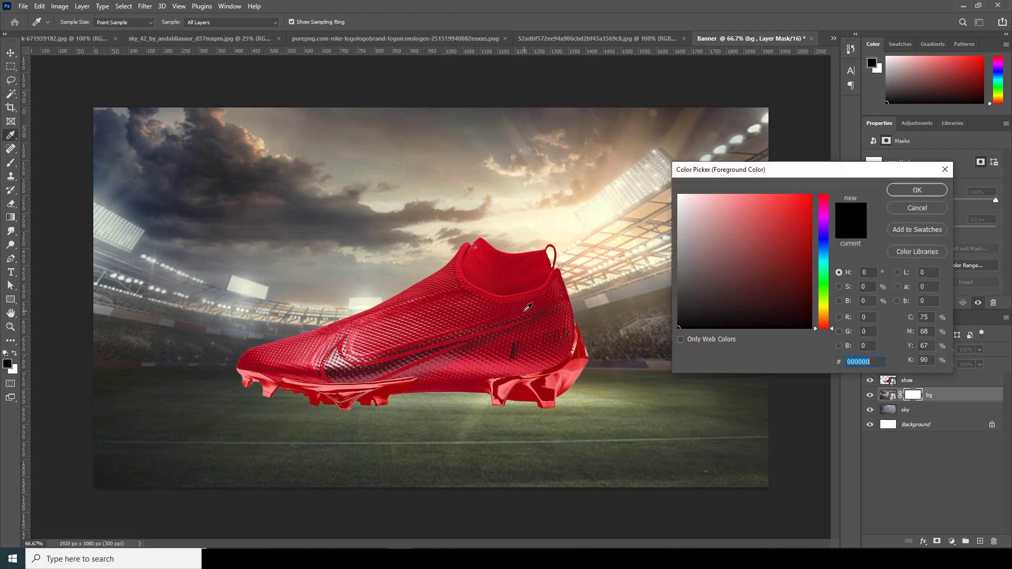
click(925, 207)
click(76, 22)
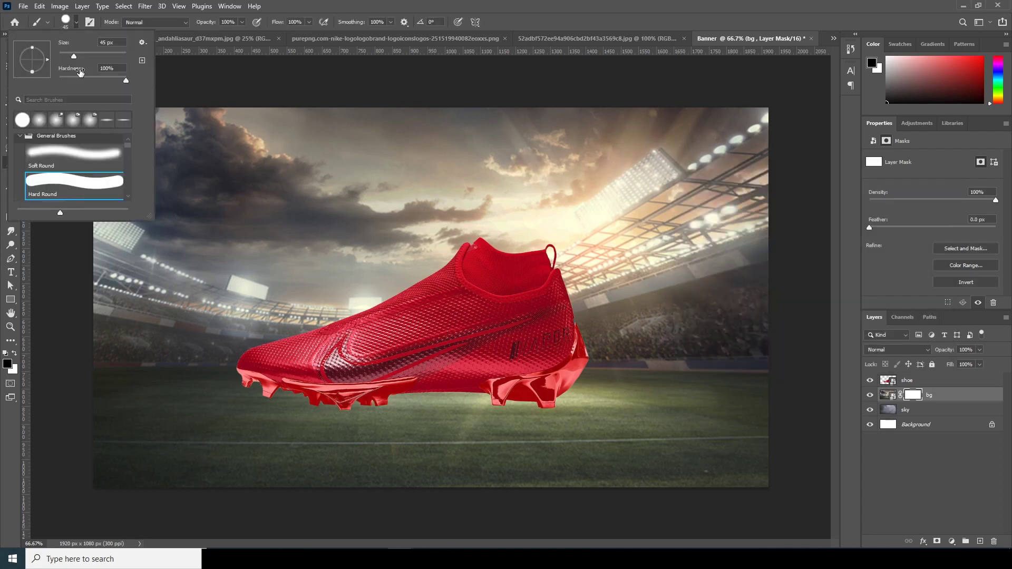
double_click(104, 154)
Enlarge the brush to 1100 px and paint across the upper part of the bg mask to hide the stadium's sky and roof.
key(bracketright)
key(bracketright)
key(bracketright)
key(bracketright)
key(bracketright)
key(bracketright)
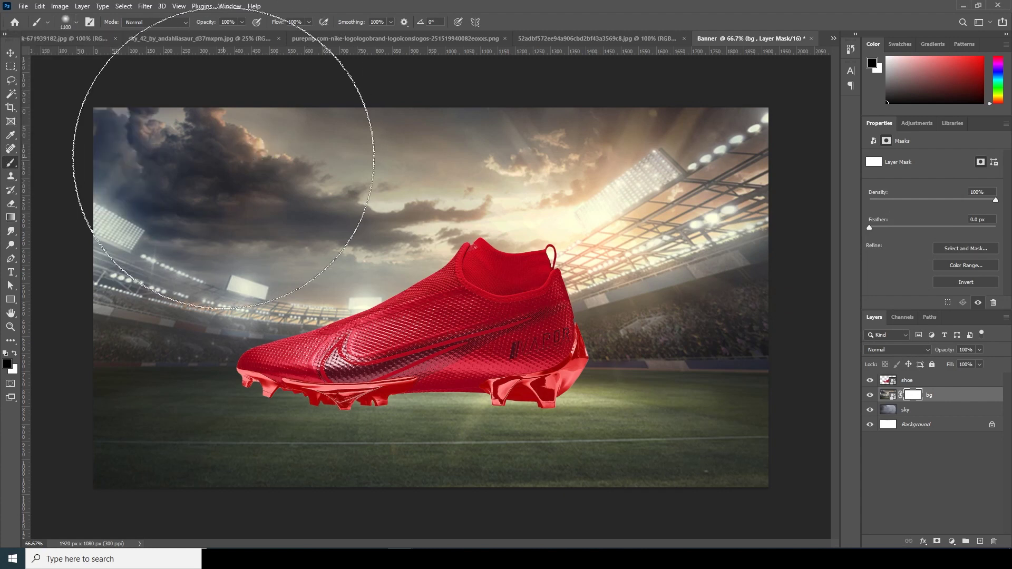
mouse_move(192, 169)
mouse_down()
mouse_move(226, 135)
mouse_move(156, 134)
mouse_move(217, 245)
mouse_move(181, 262)
mouse_move(369, 237)
mouse_move(678, 102)
mouse_move(655, 192)
mouse_up()
Reduce the brush to 300 px and mask out the stands on both sides of the shoe and the remaining original clouds.
key(bracketleft)
key(bracketleft)
key(bracketleft)
key(bracketleft)
key(bracketleft)
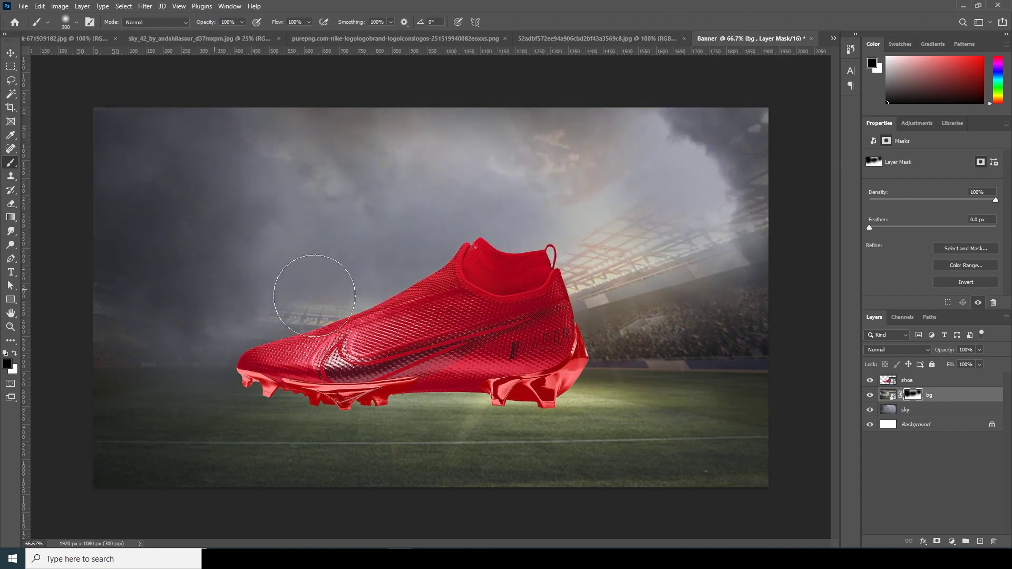
mouse_move(574, 311)
mouse_down()
mouse_move(780, 339)
mouse_move(786, 233)
mouse_move(814, 260)
mouse_up()
mouse_move(791, 328)
mouse_down()
mouse_move(790, 350)
mouse_move(622, 343)
mouse_up()
mouse_move(194, 316)
mouse_down()
mouse_move(91, 319)
mouse_move(116, 293)
mouse_up()
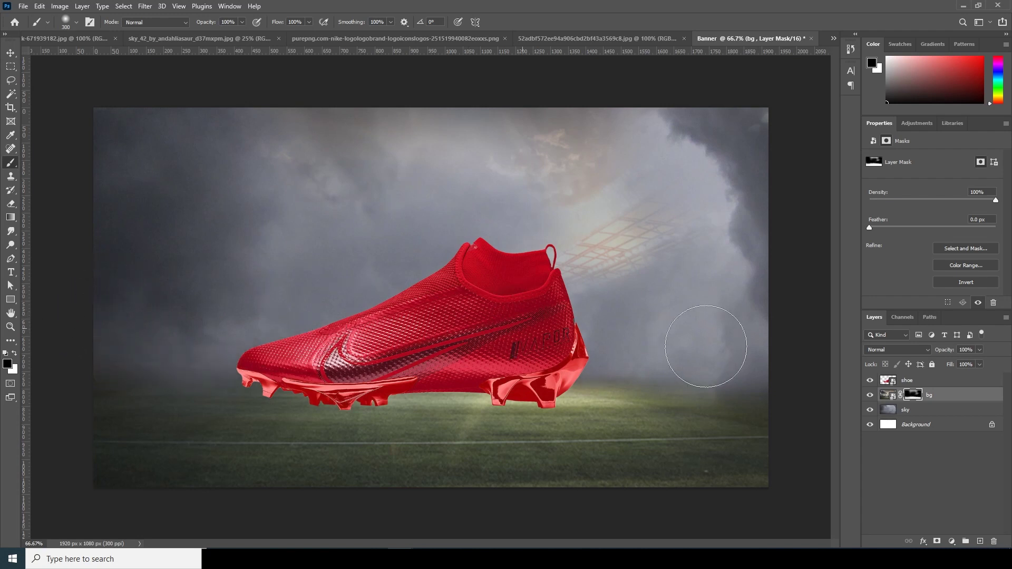
mouse_move(617, 135)
mouse_down()
mouse_move(261, 122)
mouse_move(488, 120)
mouse_move(357, 101)
mouse_up()
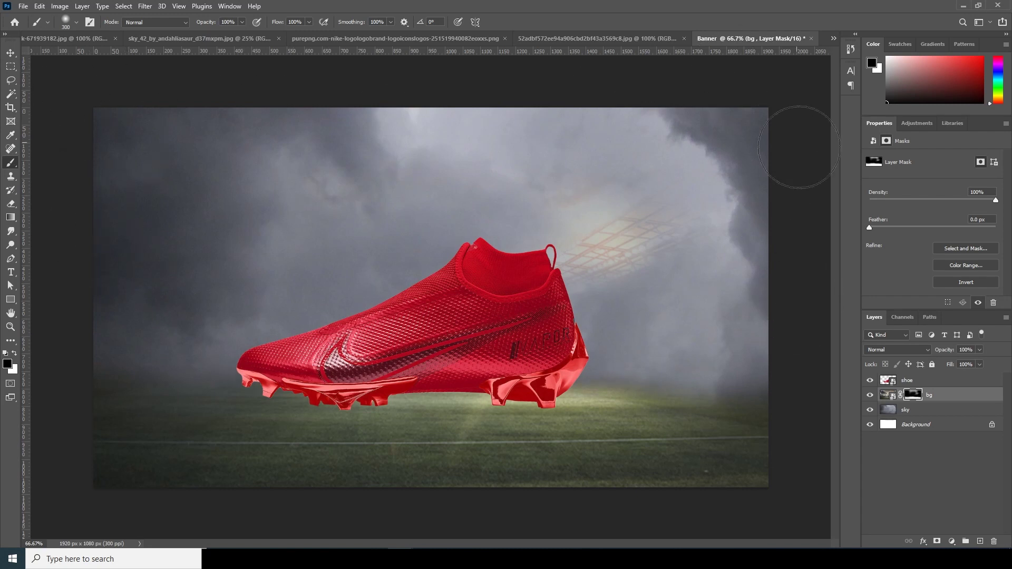
key(ctrl+minus)
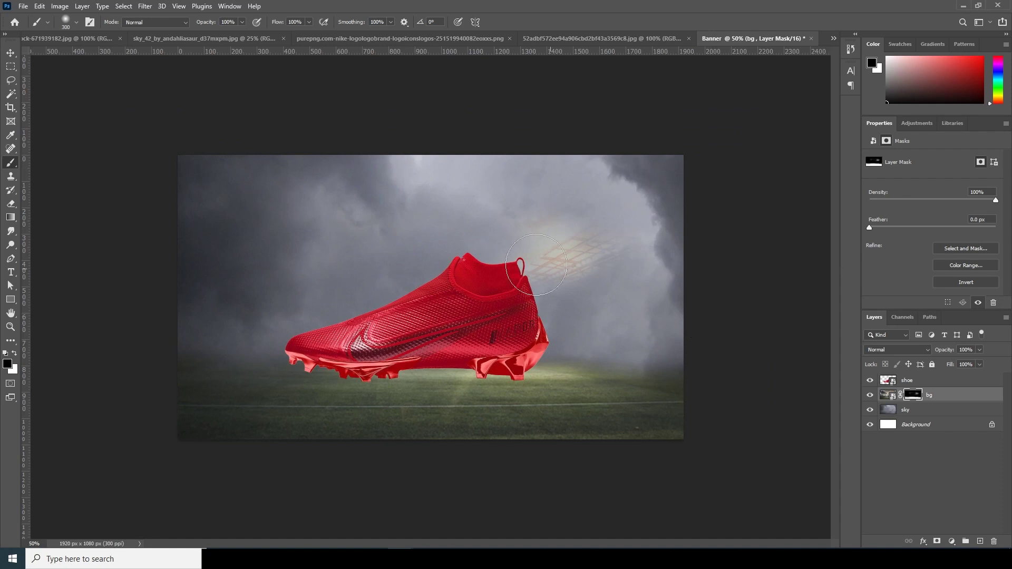
Scale the sky layer to 92.88% (3715 x 2786 px) and position it at about X -241 px, Y -1024 px.
key(v)
click(927, 410)
key(ctrl+t)
key(ctrl+minus)
key(ctrl+minus)
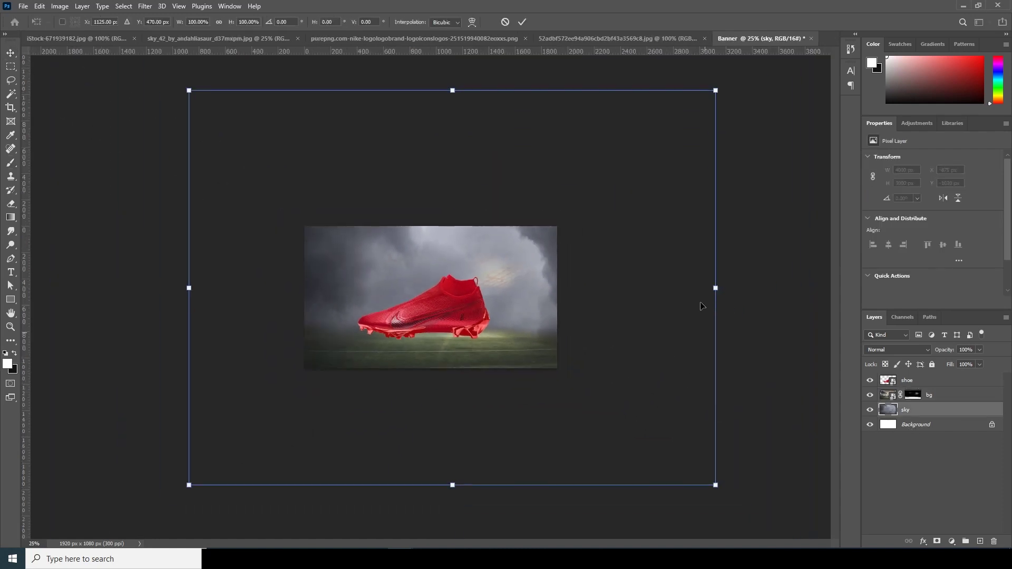
drag(722, 93, 654, 179)
drag(473, 306, 481, 301)
drag(623, 403, 721, 478)
drag(557, 334, 644, 336)
drag(293, 89, 306, 98)
drag(494, 266, 457, 252)
key(Return)
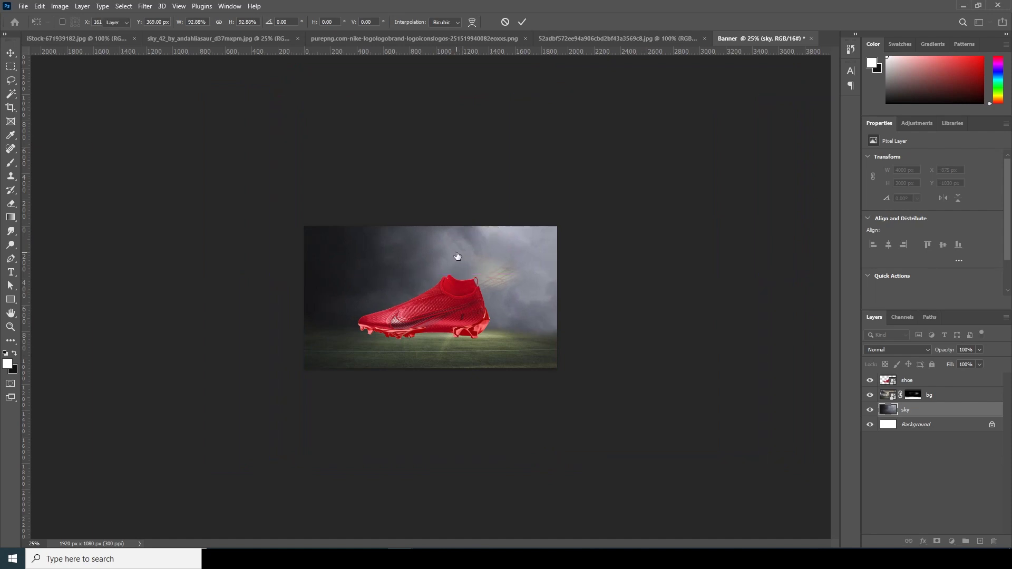
Paint black with the 300 px brush on the bg mask to hide the leftover floodlight framework behind the shoe's heel.
key(ctrl+plus)
key(ctrl+plus)
key(ctrl+plus)
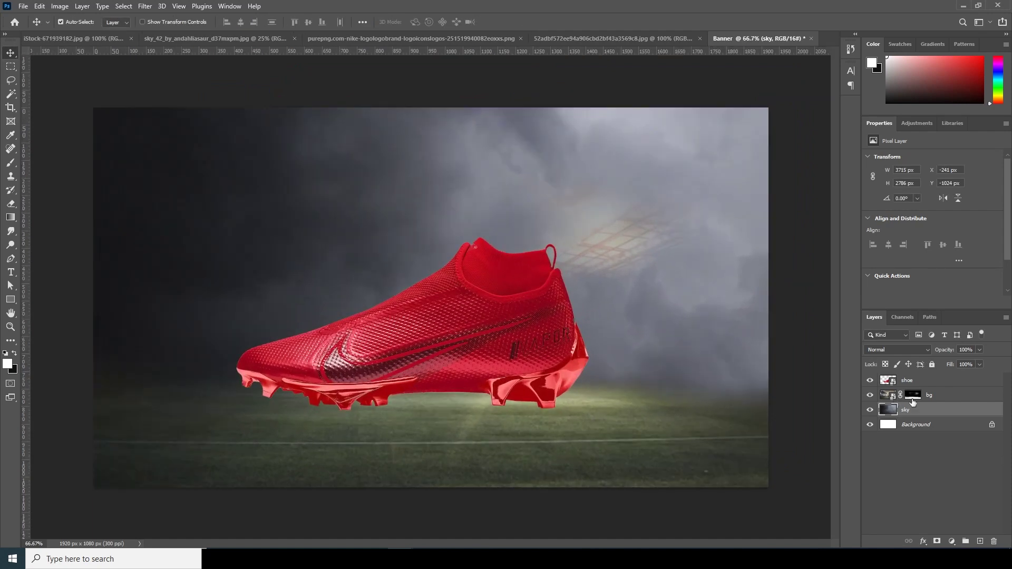
click(914, 397)
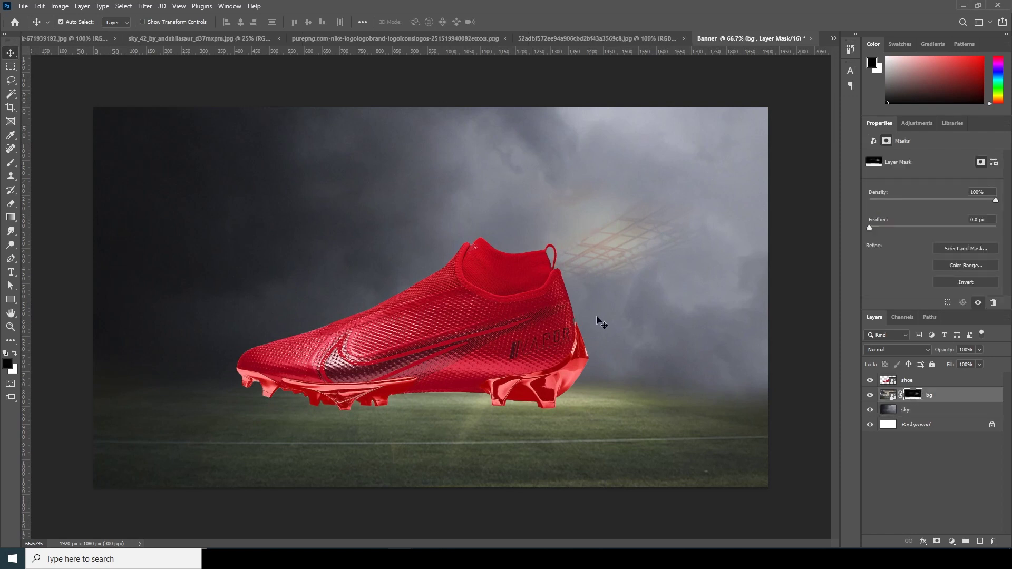
key(b)
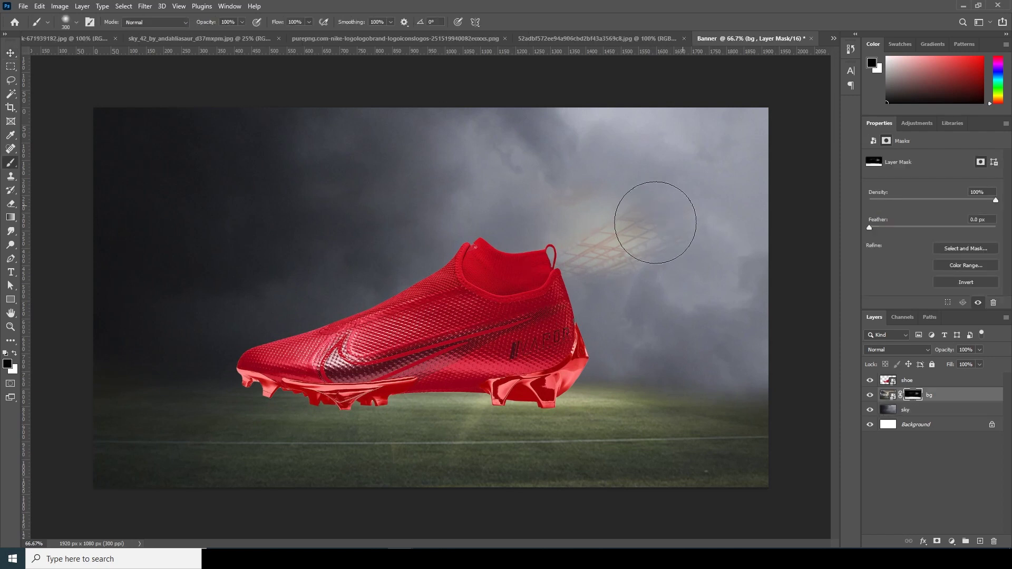
drag(655, 226, 586, 238)
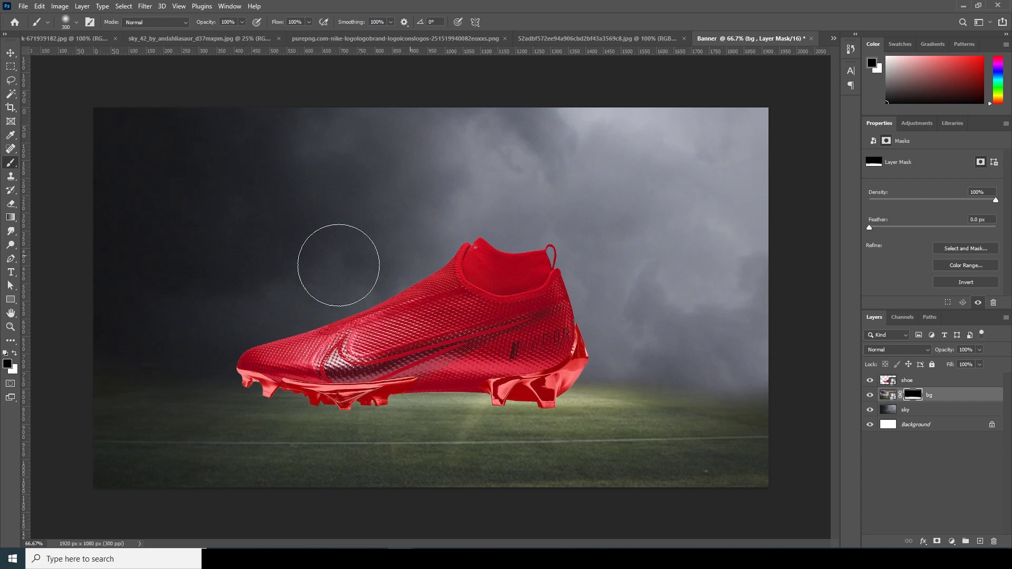
key(ctrl+minus)
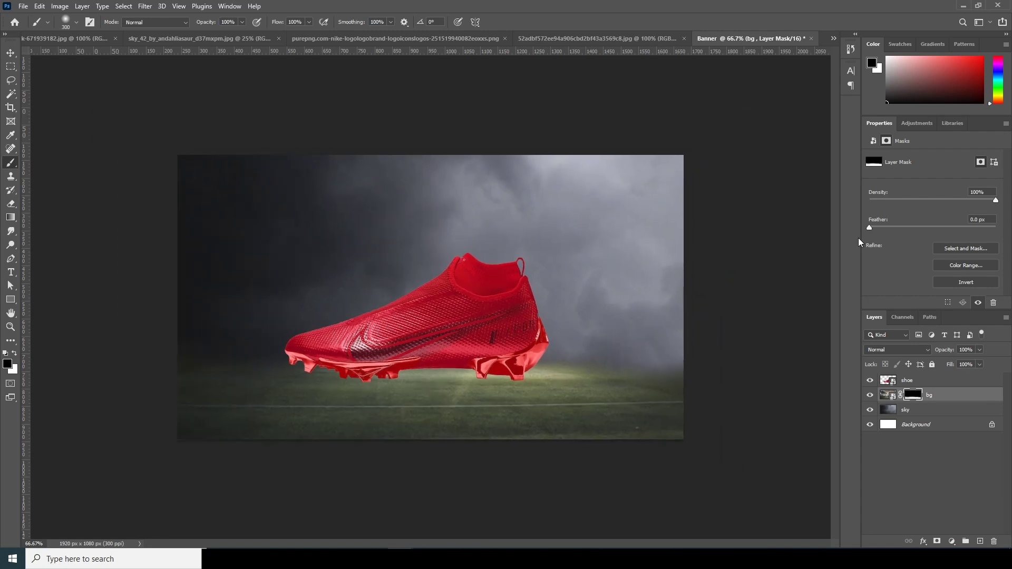
key(ctrl+minus)
key(ctrl+plus)
key(ctrl+plus)
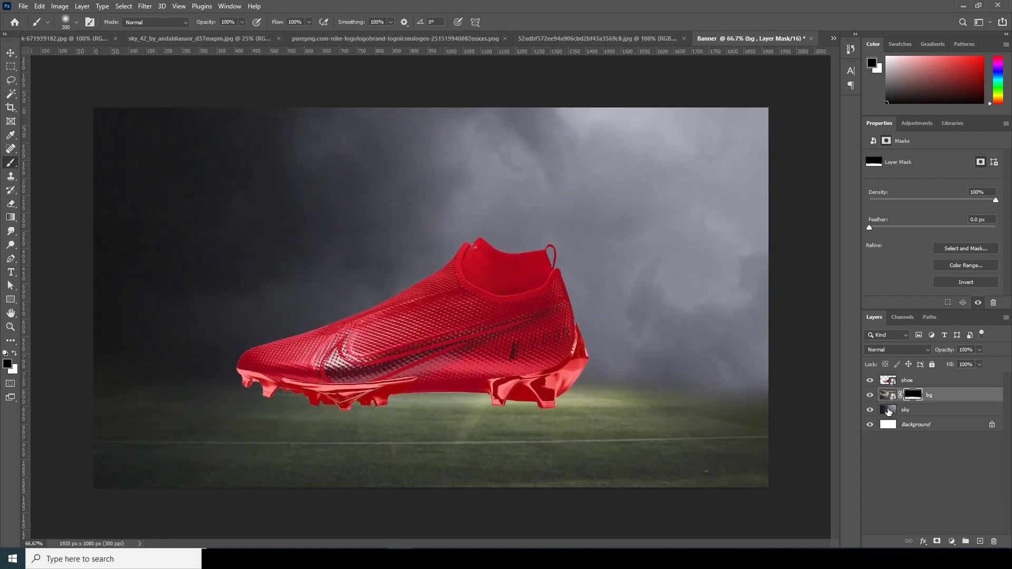
Create a new layer above the shoe layer and fill it with near-black #0f0f0f.
click(892, 382)
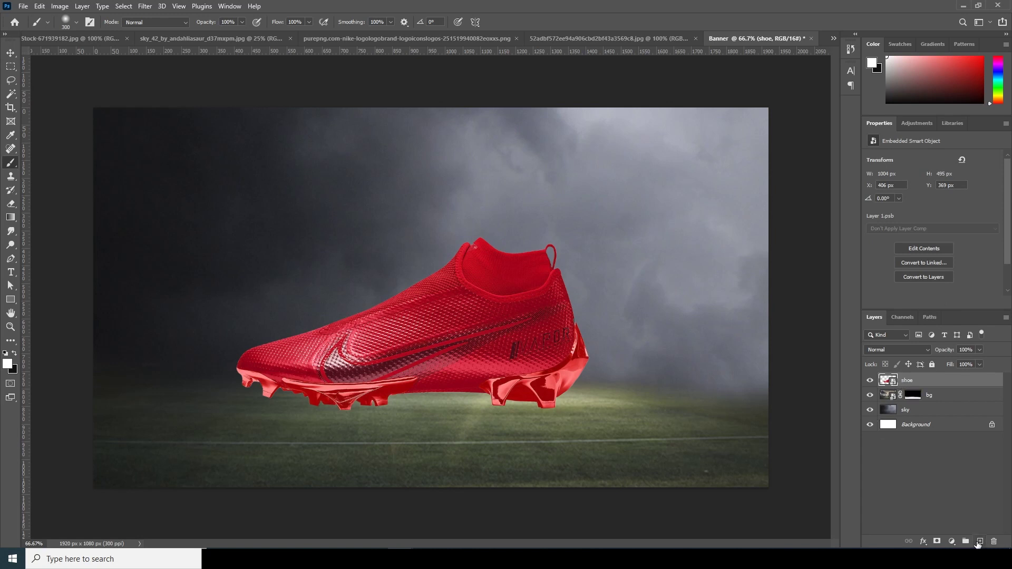
click(980, 542)
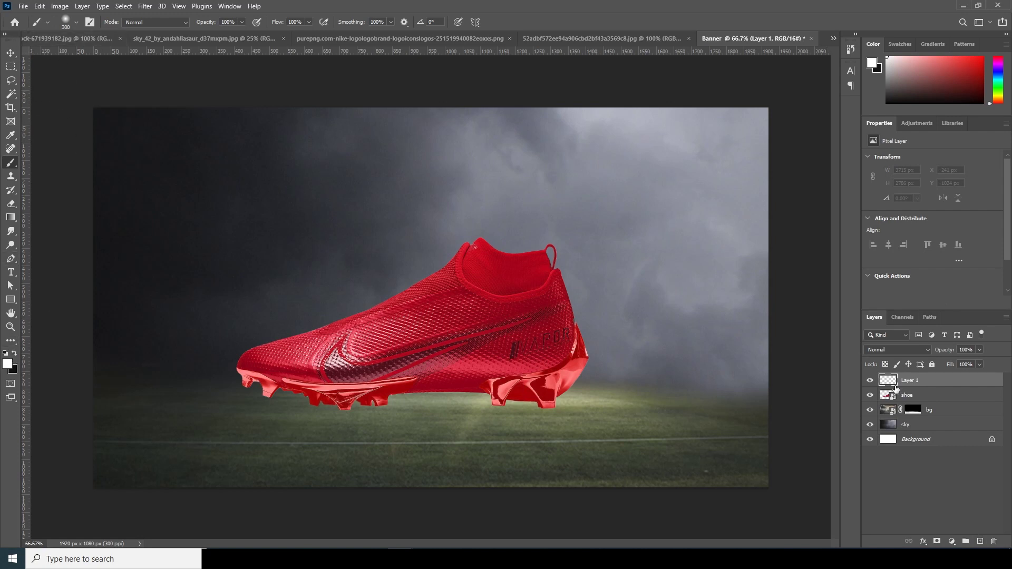
click(8, 364)
drag(694, 295, 668, 319)
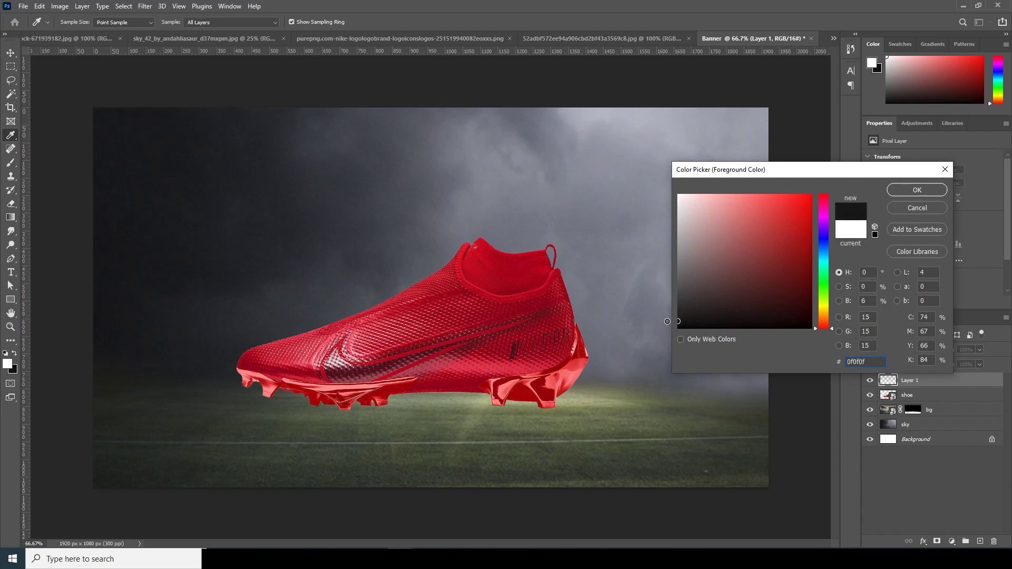
click(907, 189)
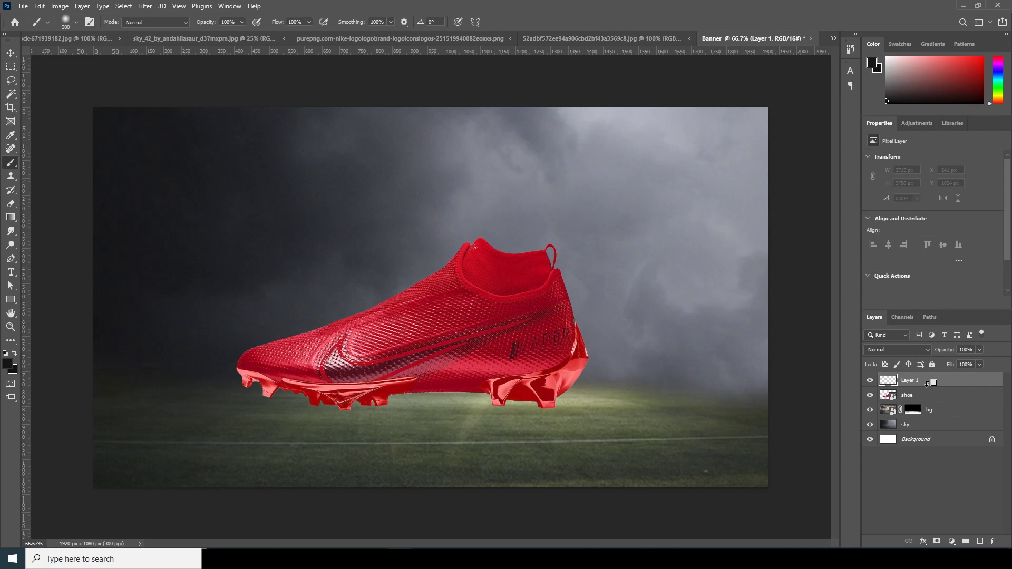
key(alt+BackSpace)
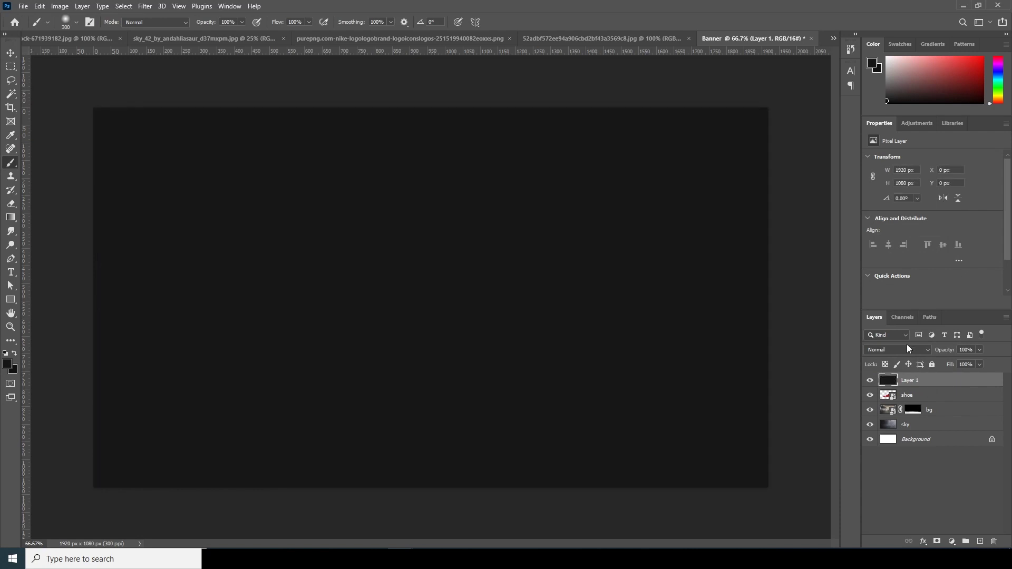
Clip the near-black layer to the shoe layer and give it a layer mask.
right_click(929, 382)
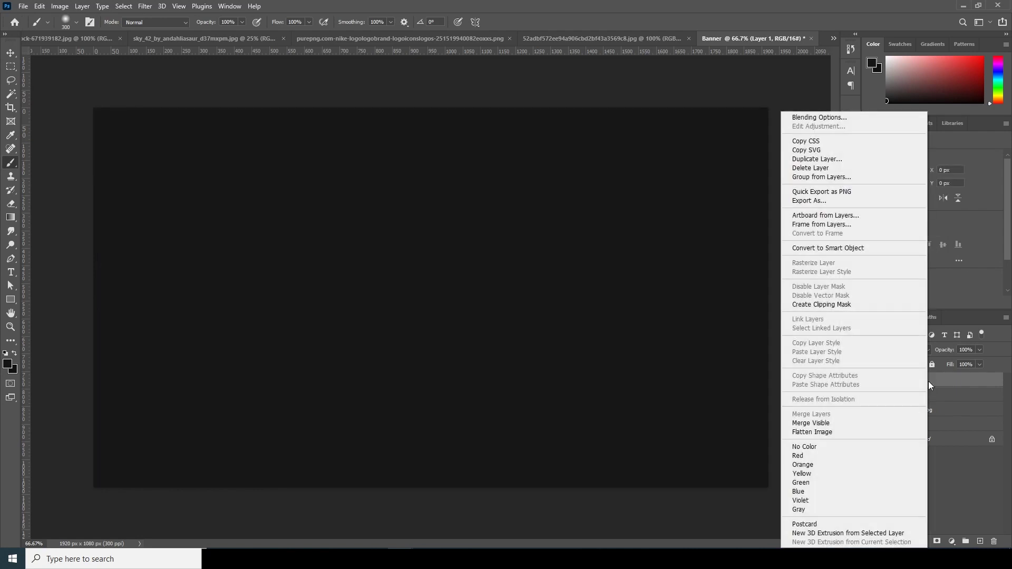
click(812, 304)
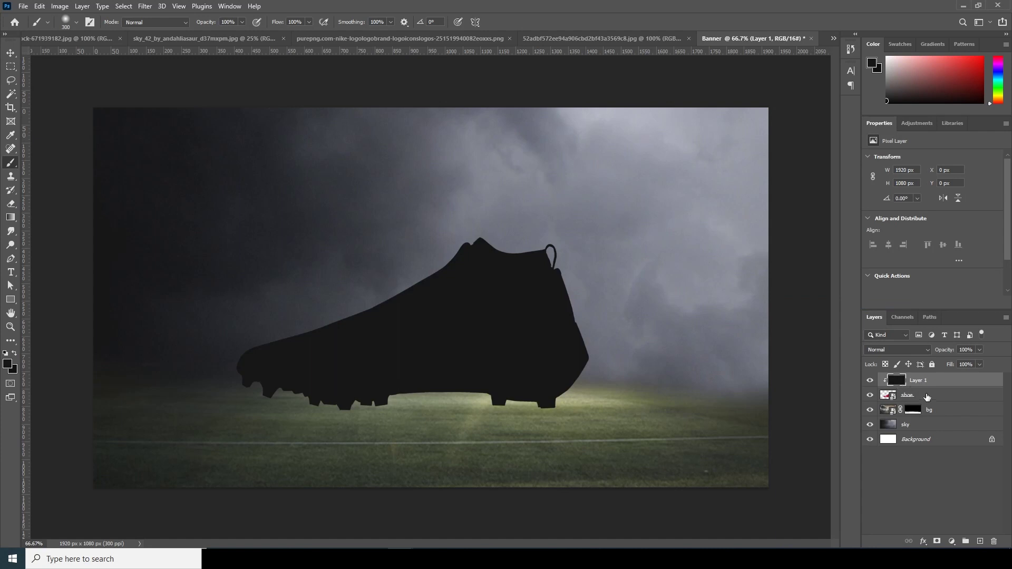
click(938, 543)
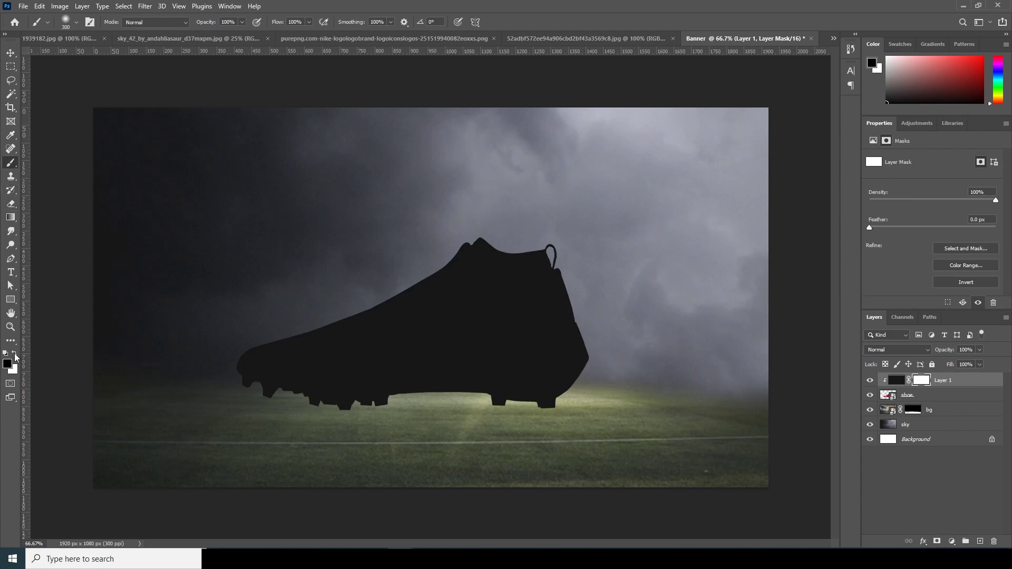
Paint black on the near-black layer's mask to reveal the shoe's upper and collar, leaving the sole and studs dark.
click(7, 364)
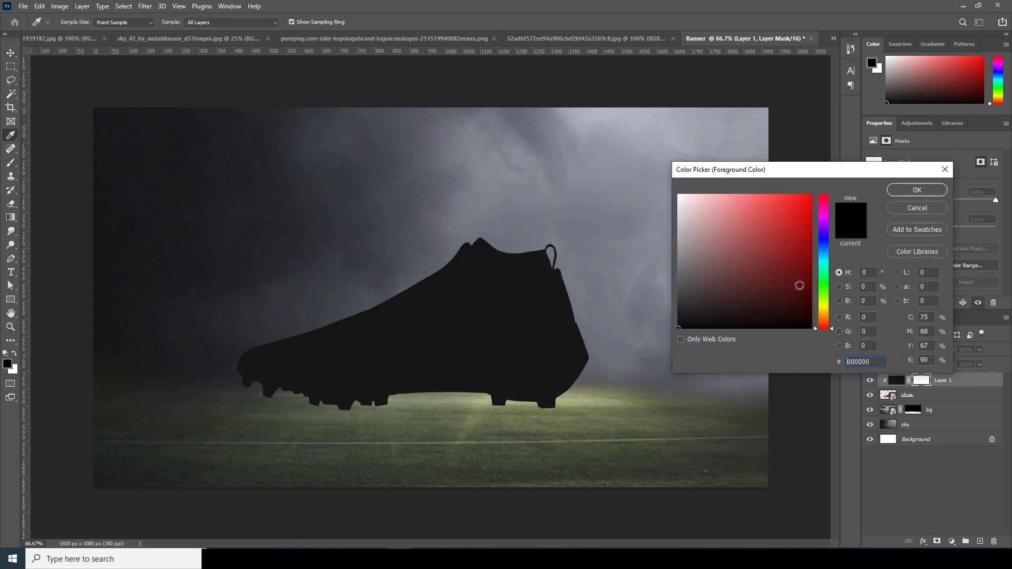
click(900, 190)
mouse_move(584, 169)
mouse_down()
mouse_move(562, 195)
mouse_move(526, 206)
mouse_move(438, 192)
mouse_up()
key(bracketleft)
key(bracketleft)
key(bracketleft)
key(bracketleft)
key(bracketleft)
key(bracketleft)
mouse_move(452, 237)
mouse_down()
mouse_move(300, 267)
mouse_move(282, 302)
mouse_move(533, 278)
mouse_move(400, 265)
mouse_move(314, 287)
mouse_move(560, 236)
mouse_move(284, 287)
mouse_move(460, 298)
mouse_move(553, 233)
mouse_move(547, 204)
mouse_move(439, 213)
mouse_move(424, 229)
mouse_move(542, 238)
mouse_up()
key(bracketright)
key(bracketright)
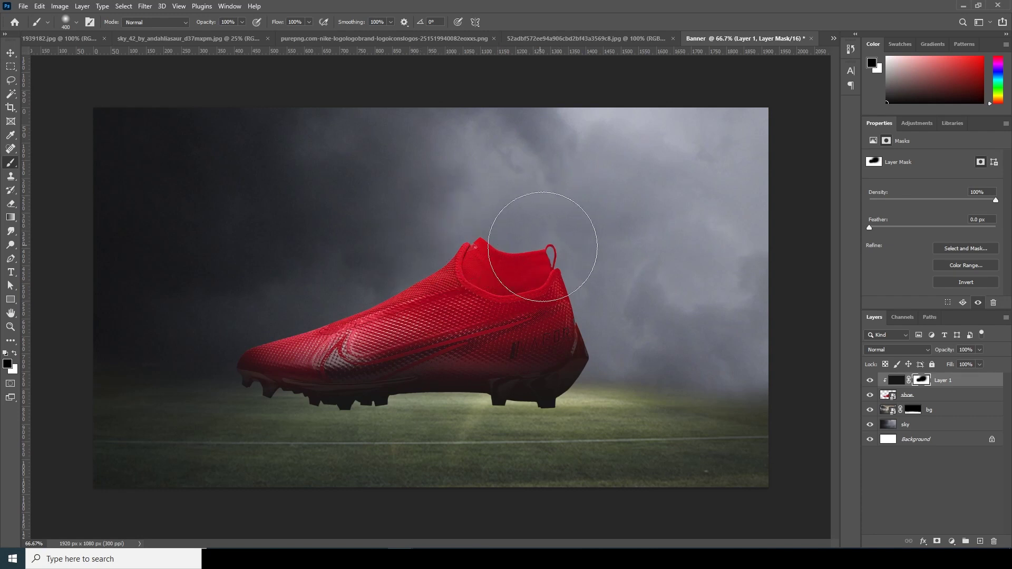
Paint white on the near-black layer's mask around the toe studs and compare the shoe with and without the shading.
click(871, 380)
click(871, 380)
key(bracketleft)
click(14, 354)
mouse_move(318, 458)
mouse_down()
mouse_move(260, 428)
mouse_move(231, 433)
mouse_up()
key(bracketright)
key(bracketright)
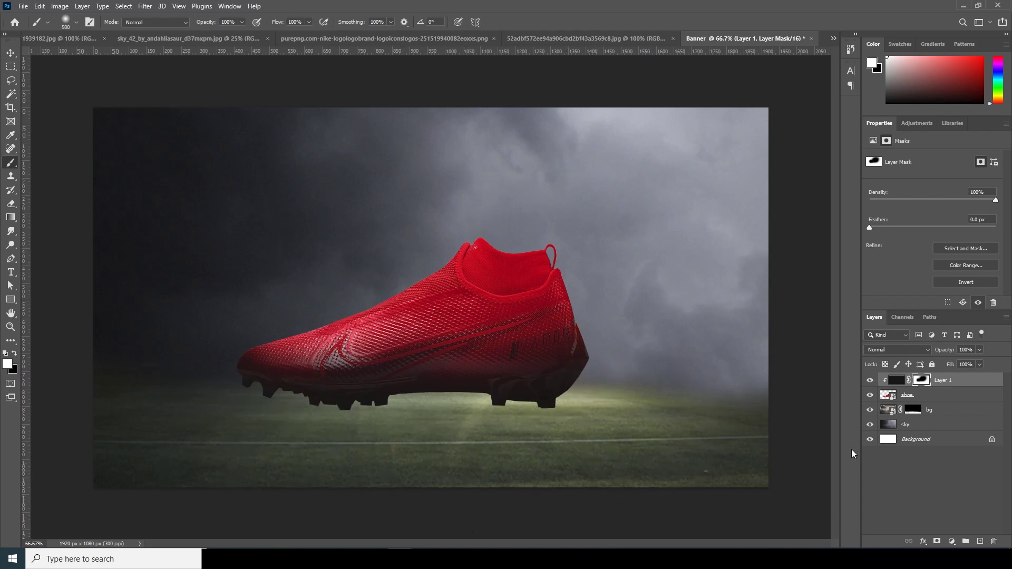
key(ctrl+minus)
key(ctrl+minus)
key(ctrl+plus)
key(ctrl+plus)
click(871, 381)
click(870, 381)
Create a new layer directly above the bg layer and name it shadow.
click(890, 397)
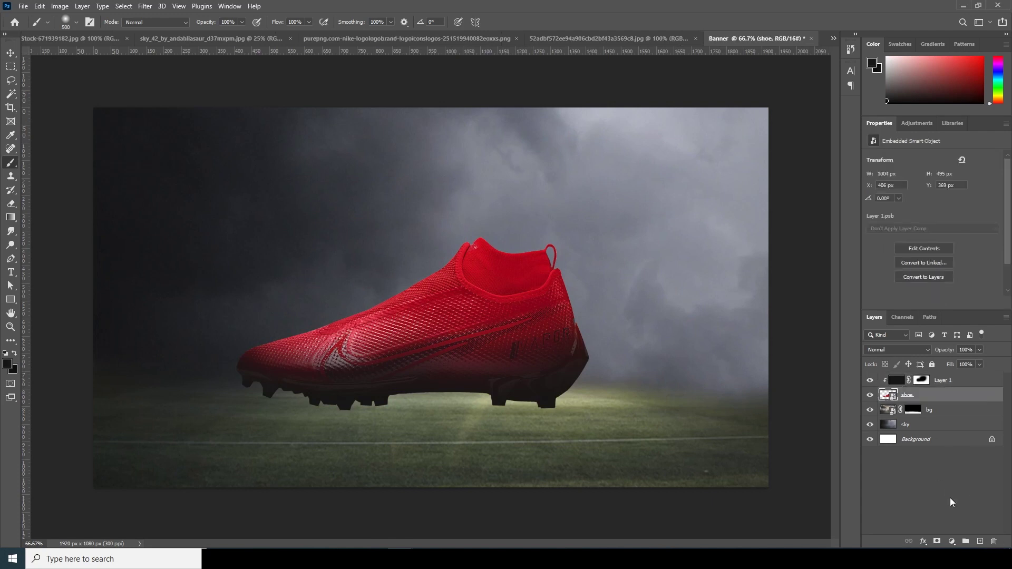
click(890, 412)
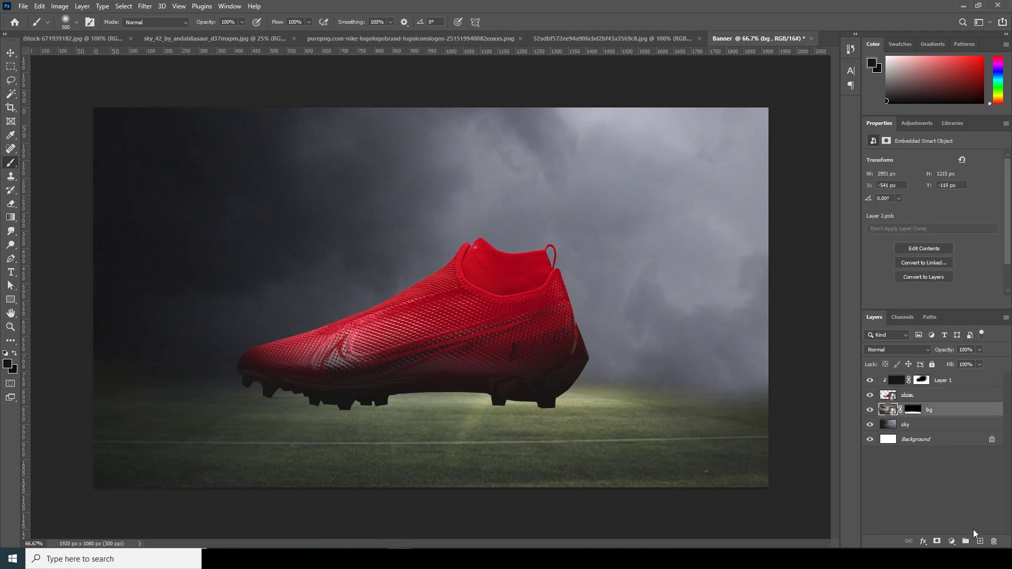
click(980, 542)
double_click(914, 411)
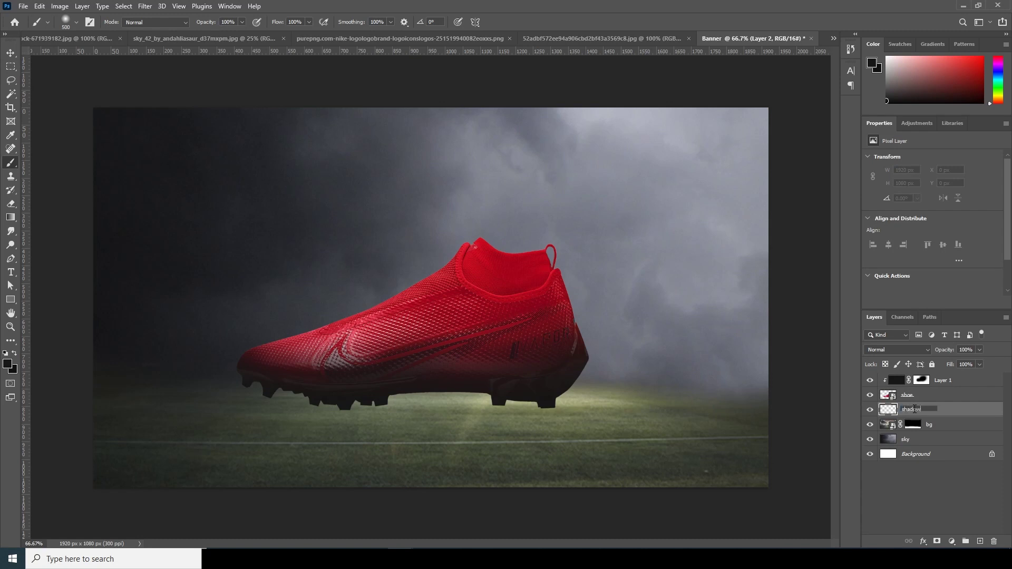
key(Return)
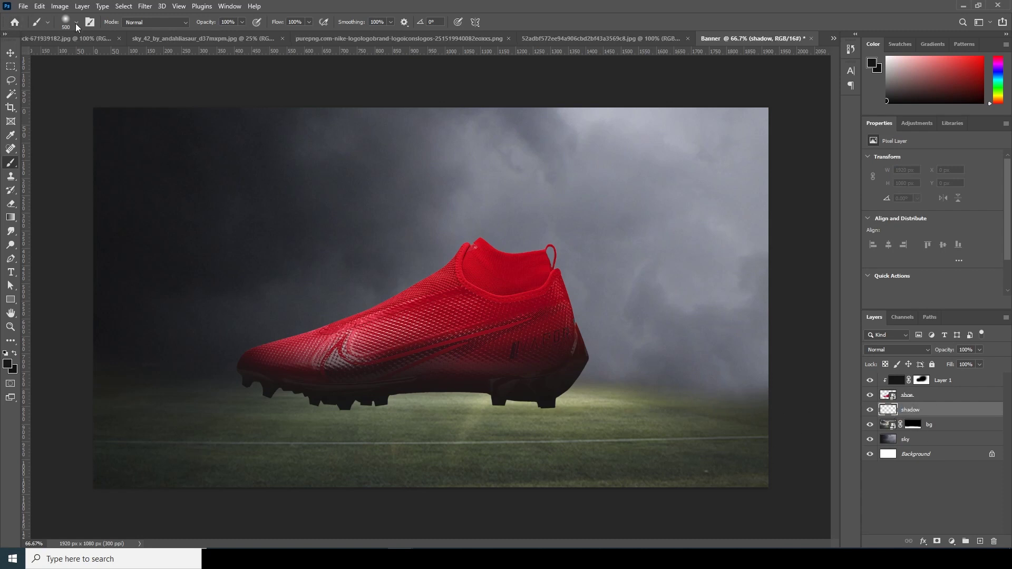
Flatten the soft round brush tip into a thin horizontal ellipse and set the foreground colour to black.
click(76, 23)
drag(33, 50, 33, 57)
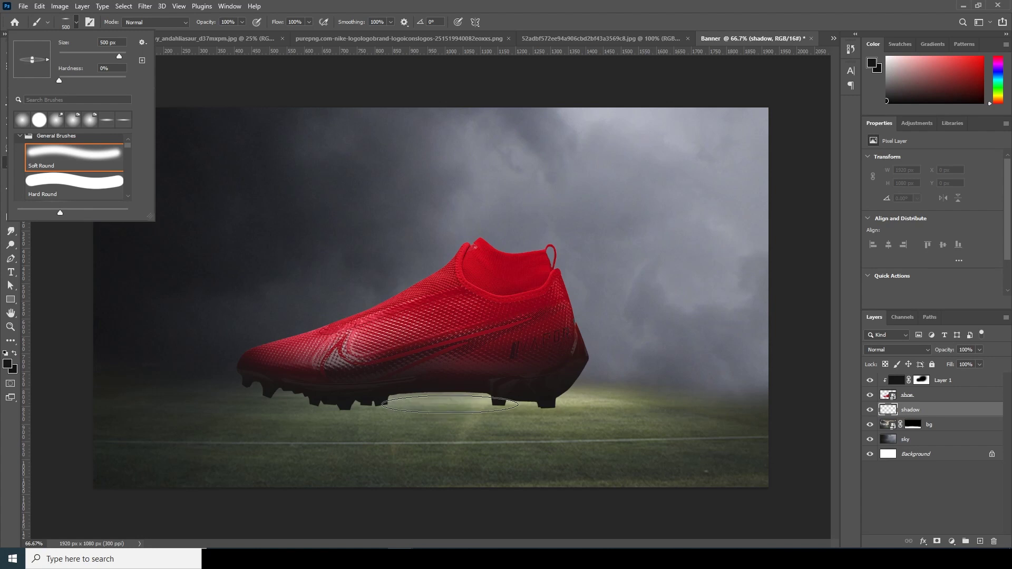
click(9, 368)
click(9, 367)
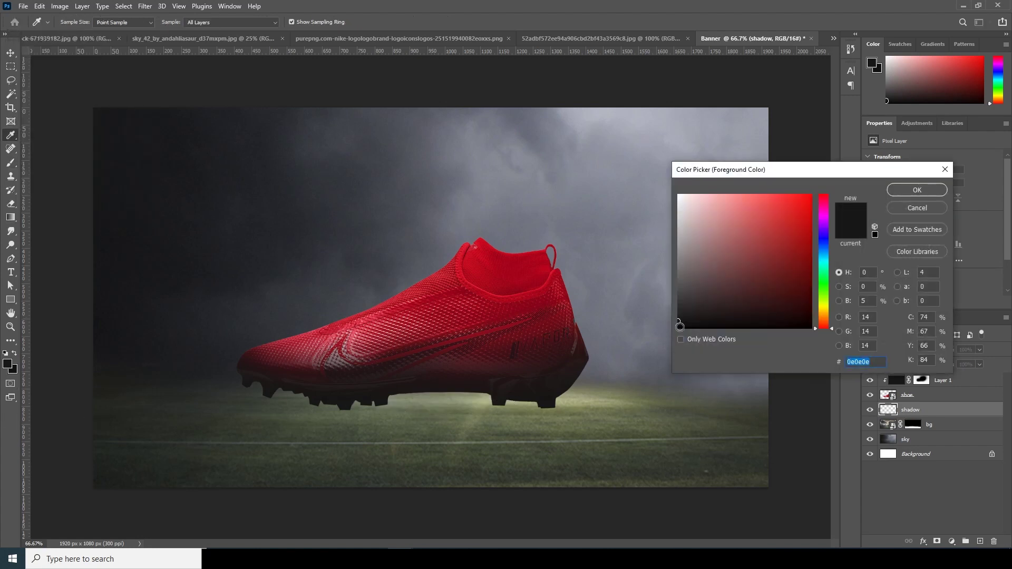
click(679, 327)
click(928, 189)
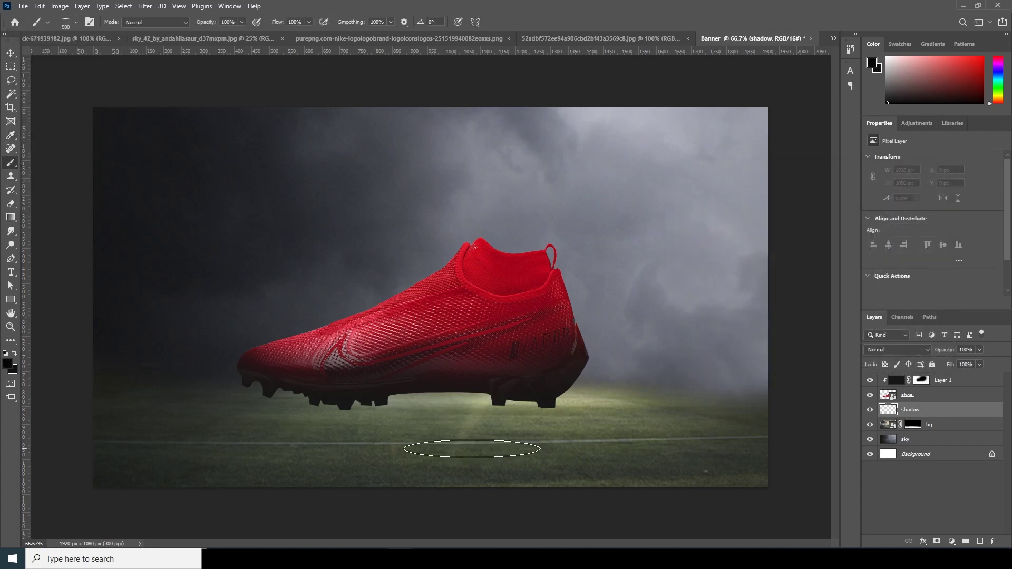
Enlarge the brush to 1700 px, flatten it further and stamp a soft ground shadow under the shoe with progressively smaller dabs.
key(bracketright)
key(bracketright)
key(bracketright)
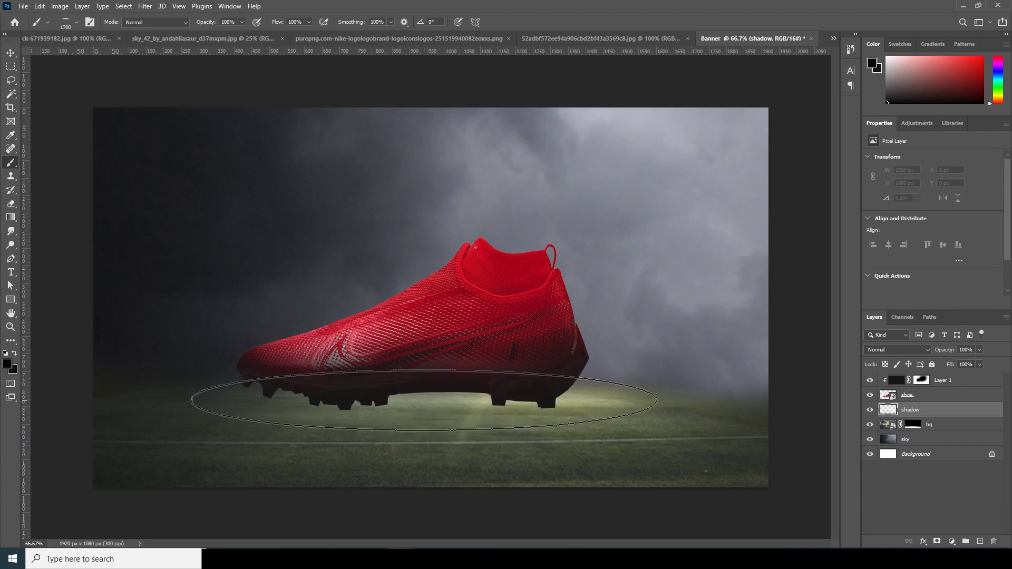
click(75, 23)
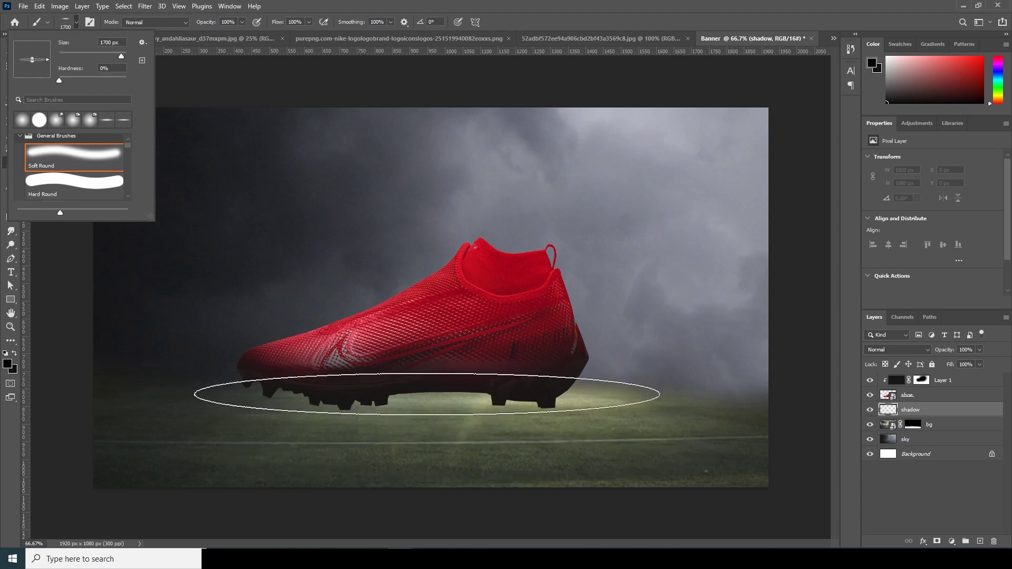
click(425, 399)
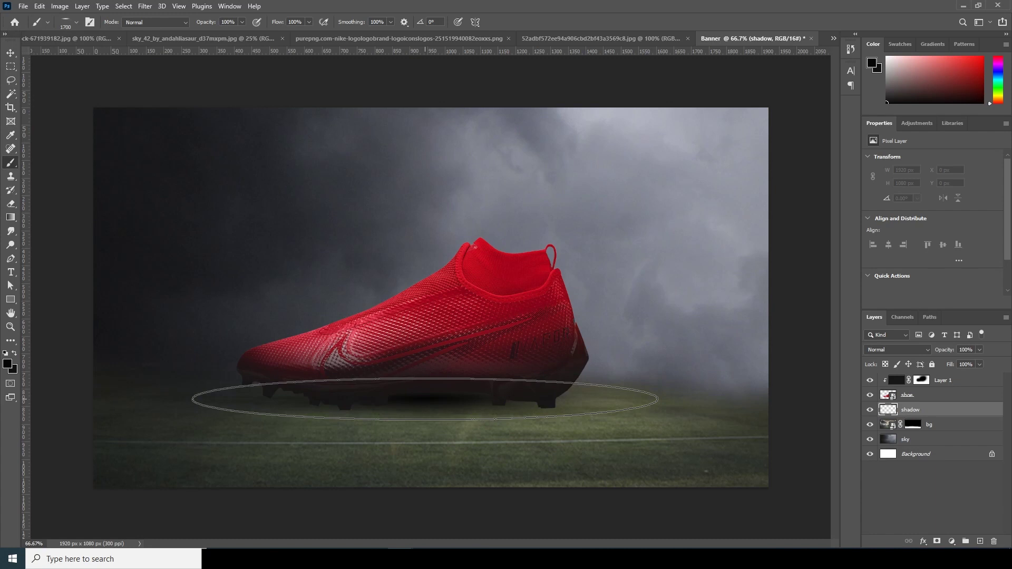
click(414, 403)
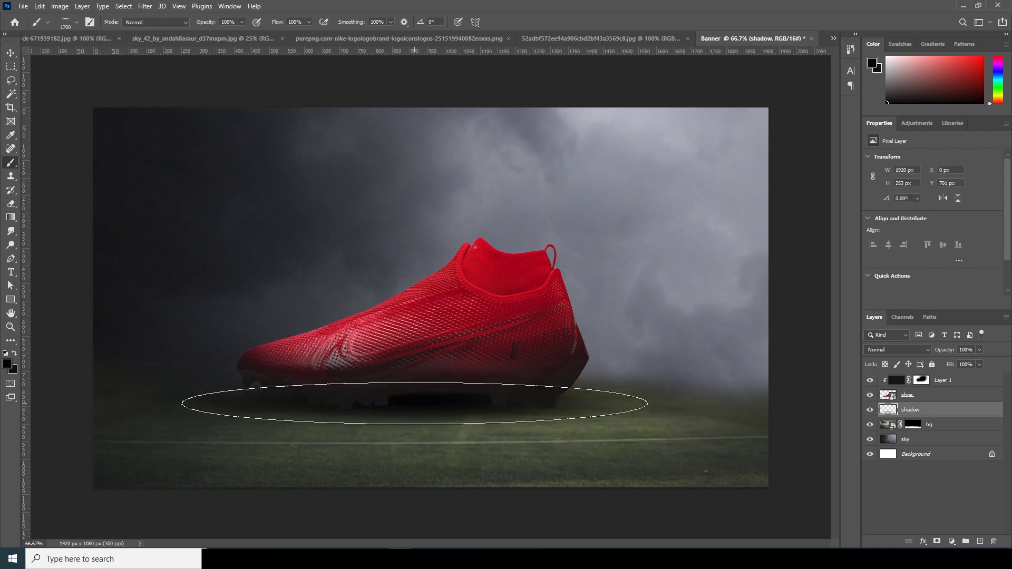
key(bracketleft)
click(431, 404)
key(bracketleft)
key(bracketleft)
key(bracketleft)
key(bracketleft)
key(bracketleft)
click(425, 405)
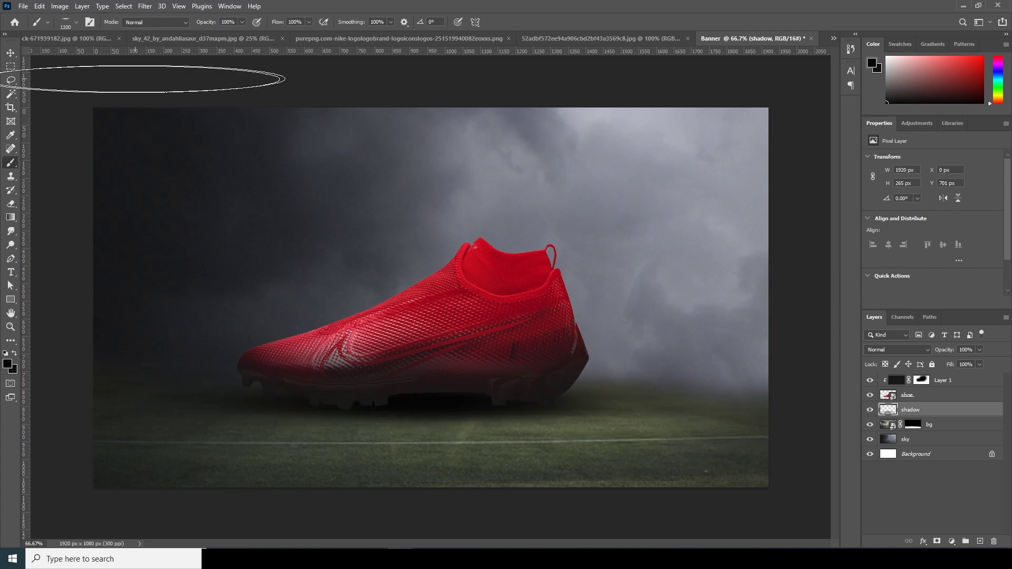
Squash the shadow layer vertically to 72.83% (193 px high) and position it at Y 755 px beneath the studs.
click(10, 53)
key(ctrl+t)
drag(429, 355, 429, 380)
drag(452, 412, 451, 406)
key(Return)
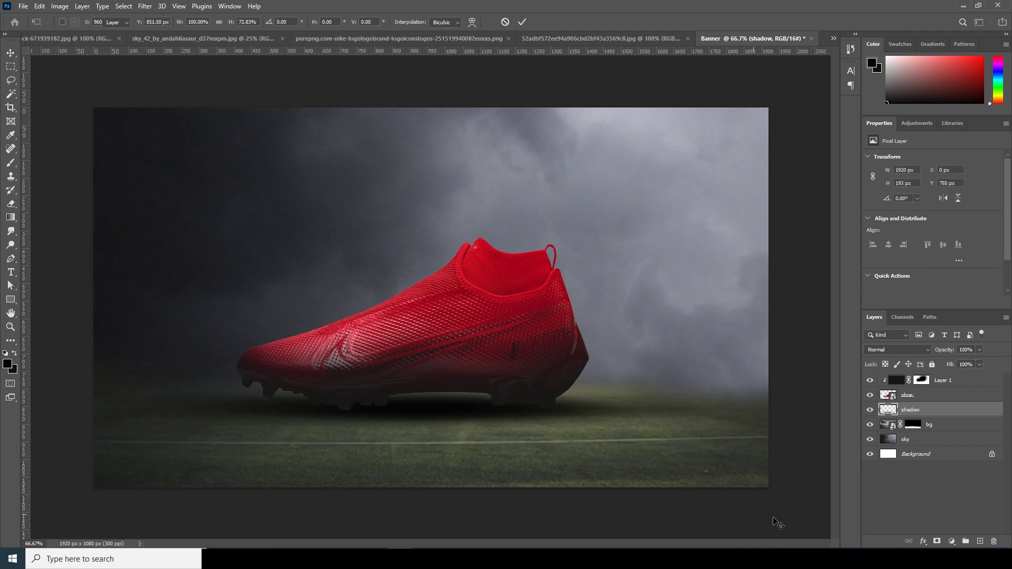
Lower the shadow layer's opacity to 89%.
key(ctrl+minus)
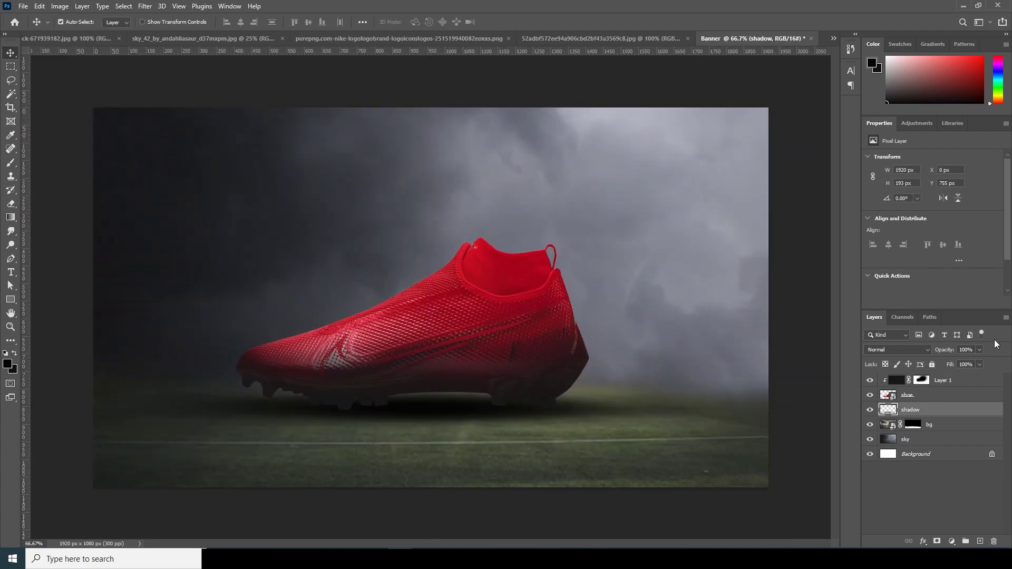
click(979, 350)
click(968, 363)
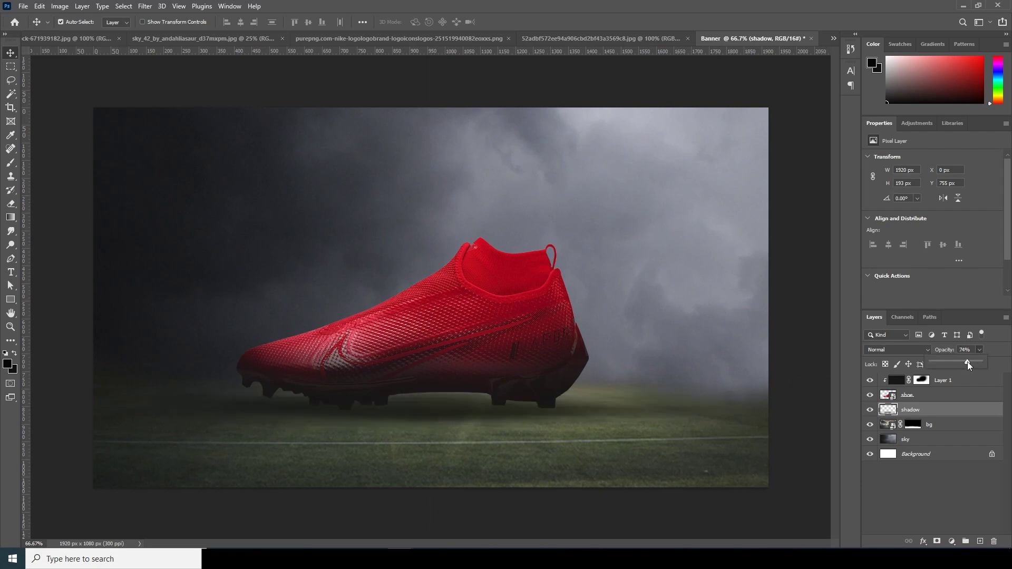
drag(973, 362, 975, 361)
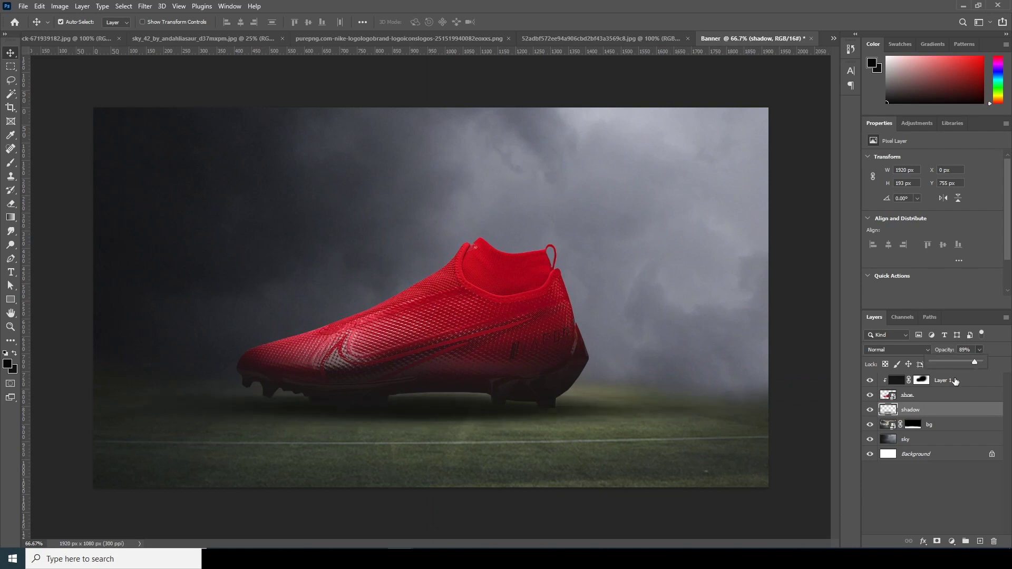
Create a layer above shadow and paint a black contact shadow under the heel studs with the flattened 400 px brush.
click(981, 543)
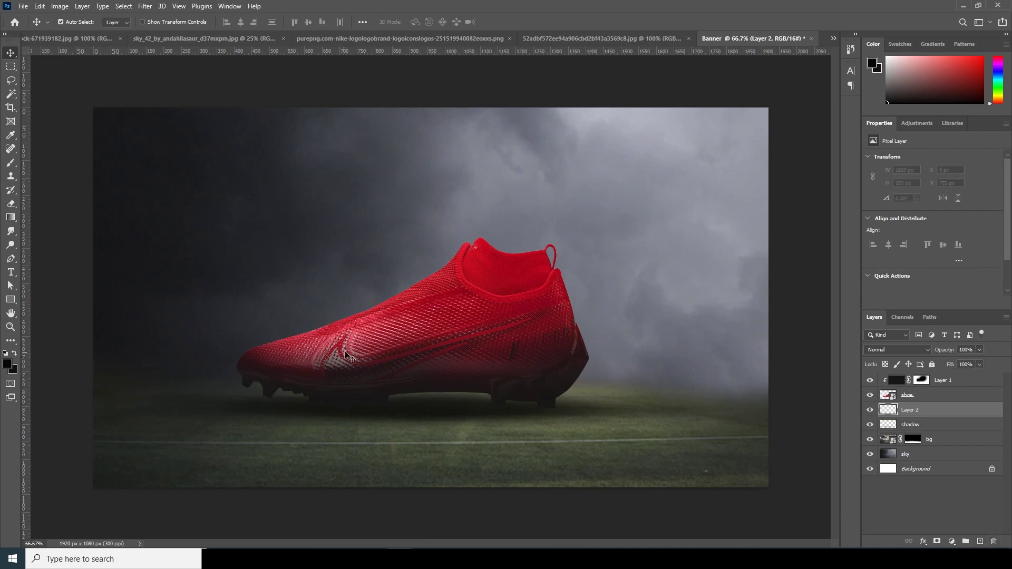
key(b)
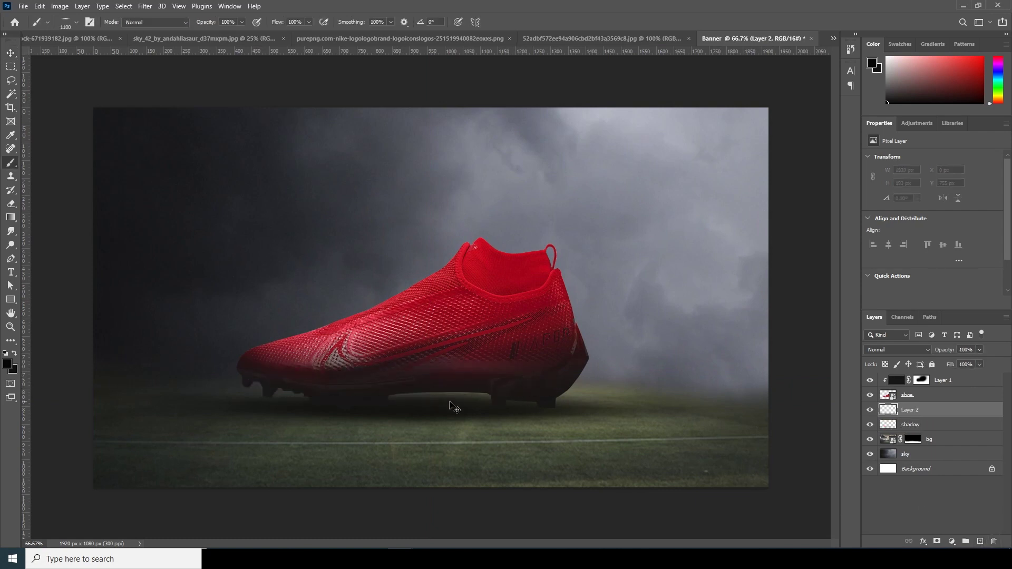
key(ctrl+plus)
key(ctrl+plus)
drag(569, 468, 524, 385)
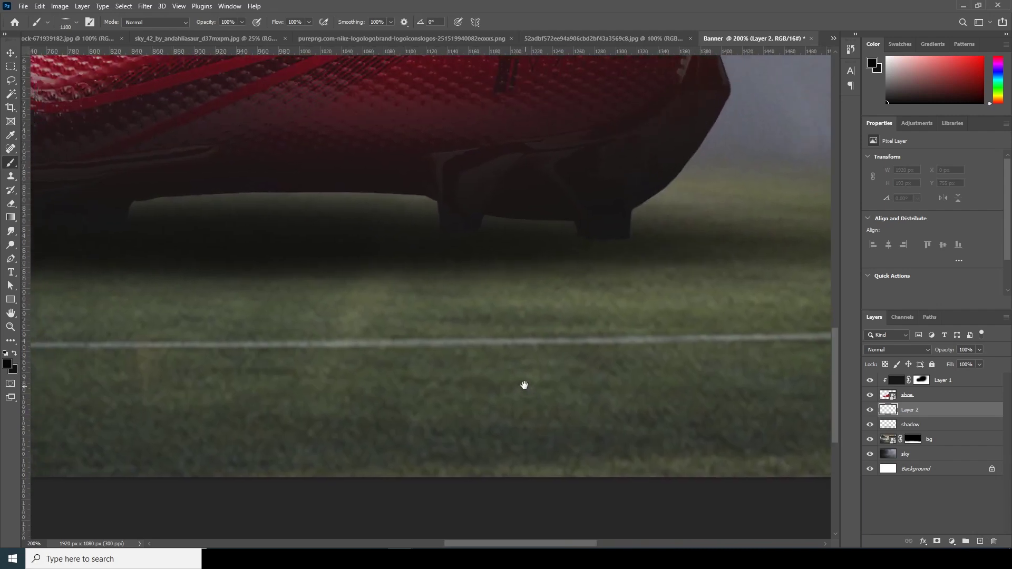
key(bracketleft)
key(bracketleft)
key(bracketleft)
key(bracketleft)
key(bracketleft)
key(bracketleft)
key(bracketleft)
key(bracketleft)
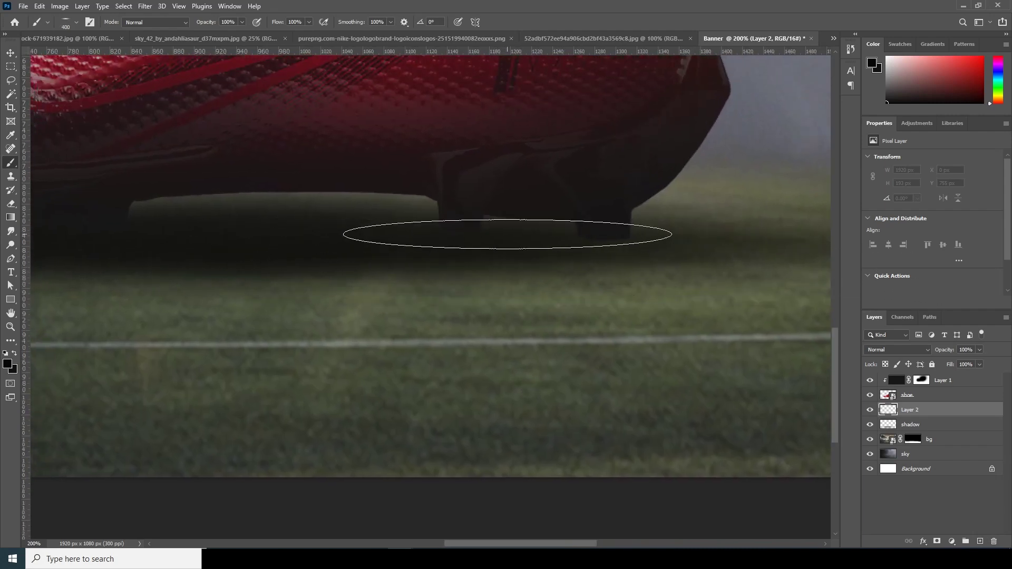
key(bracketright)
click(525, 231)
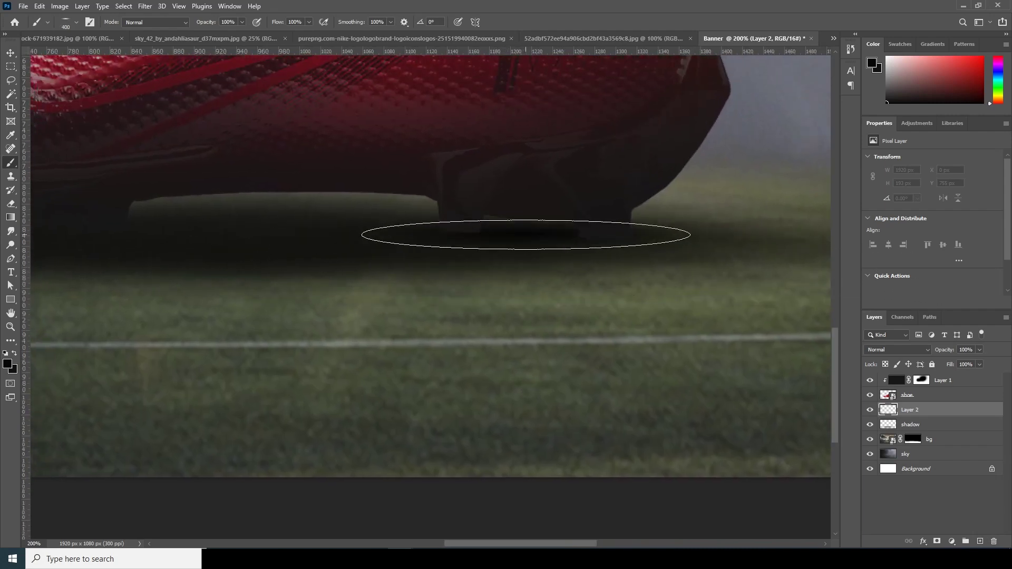
drag(506, 238, 526, 236)
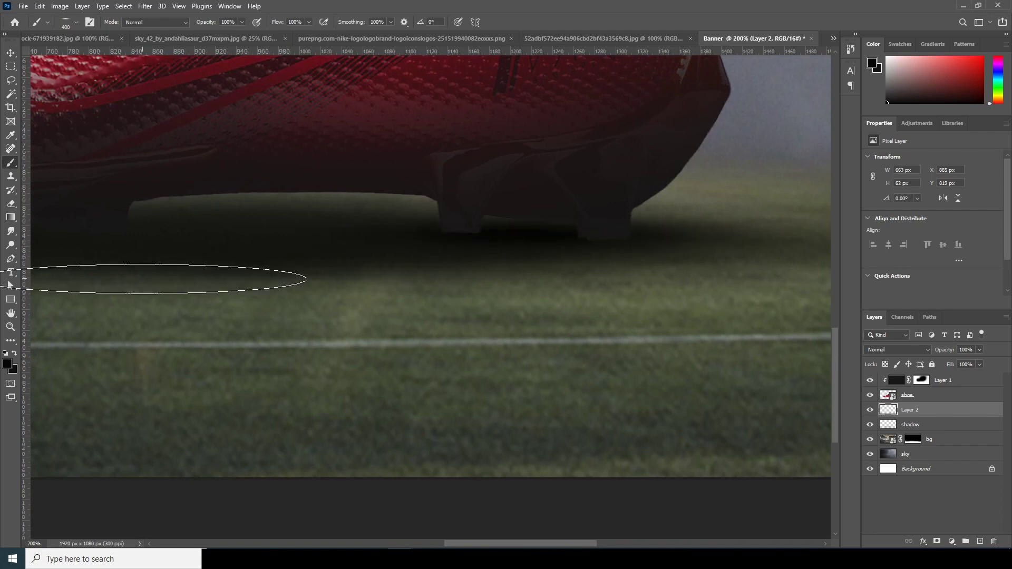
Paint more contact shadow beneath the forefoot studs and extend it under the heel studs with the 400 px brush.
scroll(253, 276, left, 6)
scroll(253, 276, up, 1)
click(273, 297)
mouse_move(273, 297)
mouse_down()
mouse_move(247, 293)
mouse_move(295, 307)
mouse_up()
scroll(538, 366, down, 3)
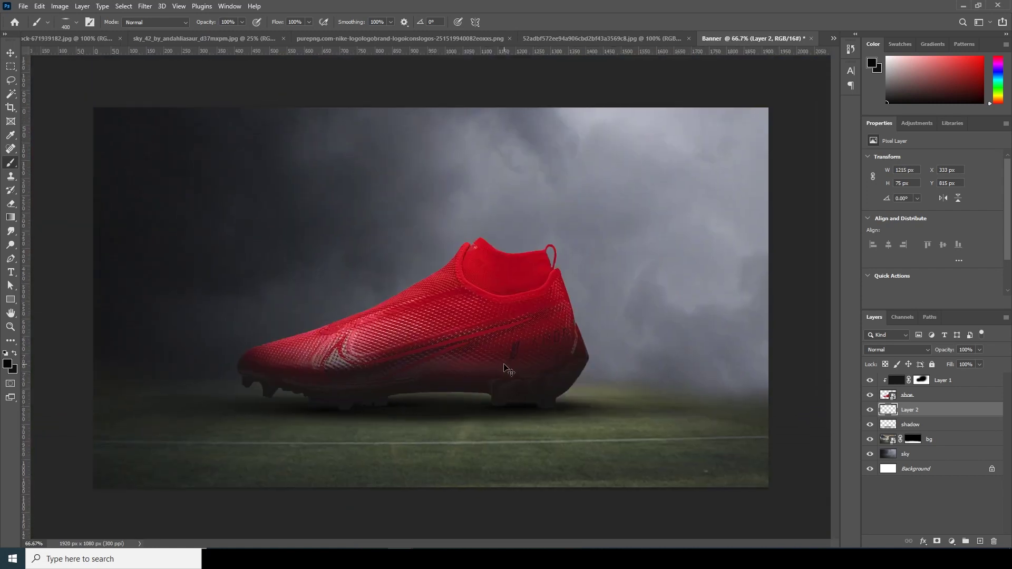
scroll(556, 412, up, 3)
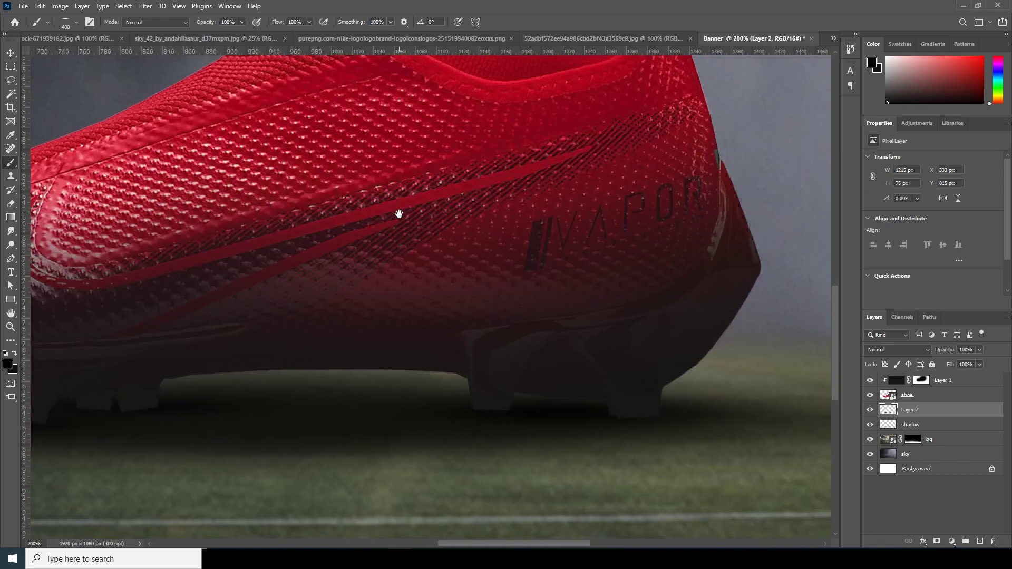
mouse_move(609, 415)
mouse_down()
mouse_move(624, 416)
mouse_move(492, 415)
mouse_up()
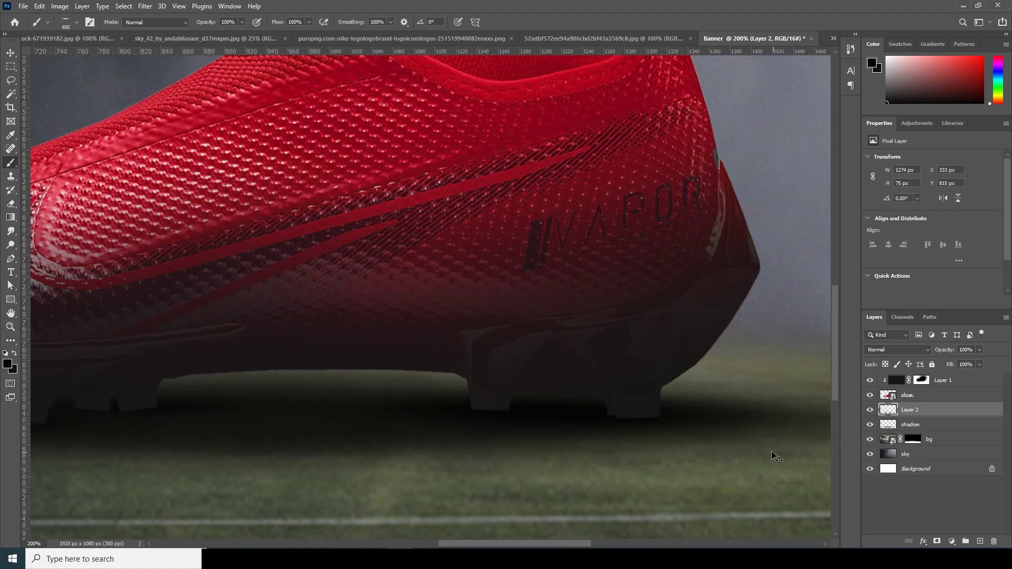
scroll(552, 389, down, 2)
scroll(549, 385, down, 1)
Squash the contact shadow layer to 82.67% height (62 px) and nudge it up 3 px against the studs.
key(ctrl+t)
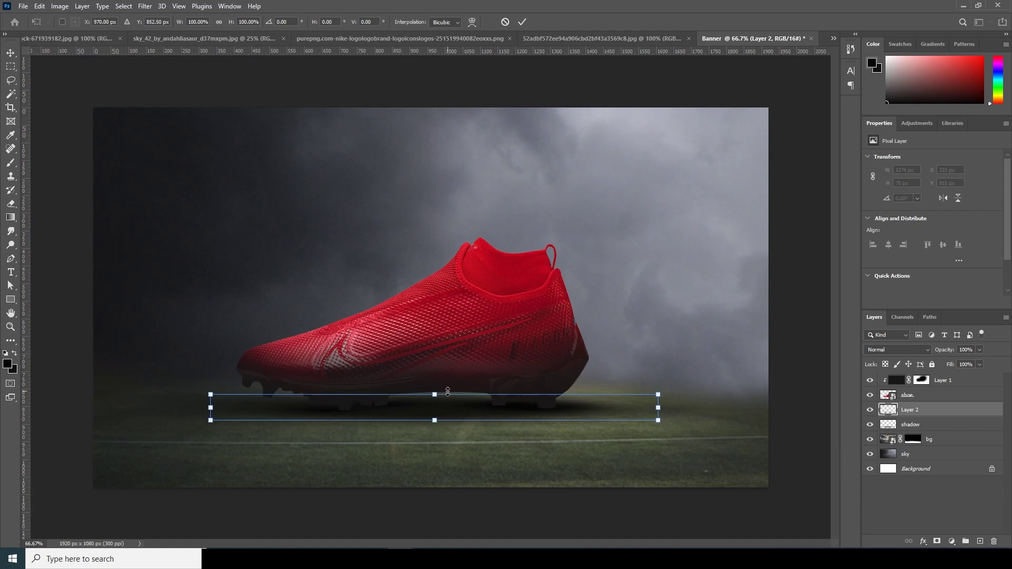
drag(436, 395, 436, 399)
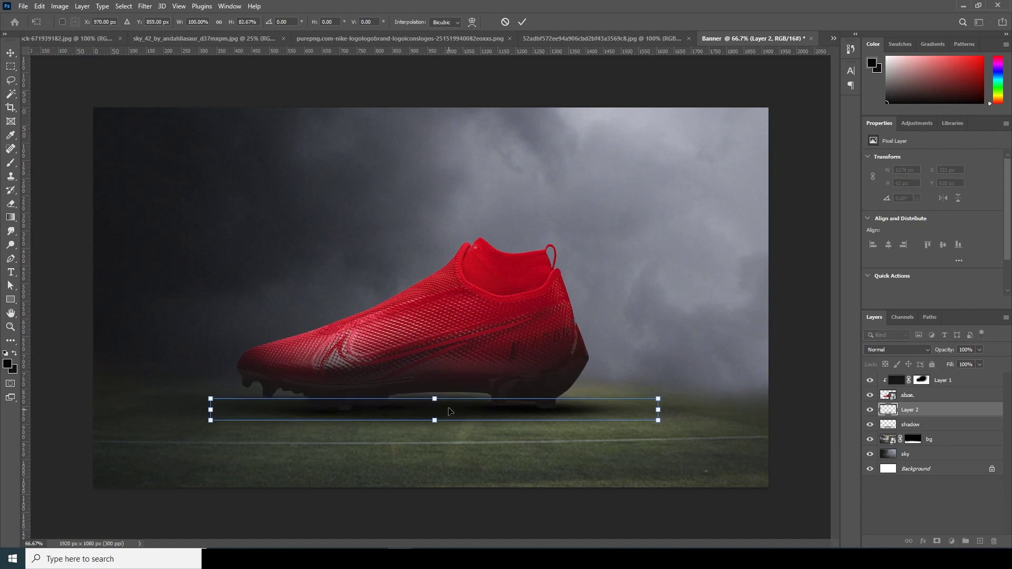
key(Up)
key(Up)
key(Up)
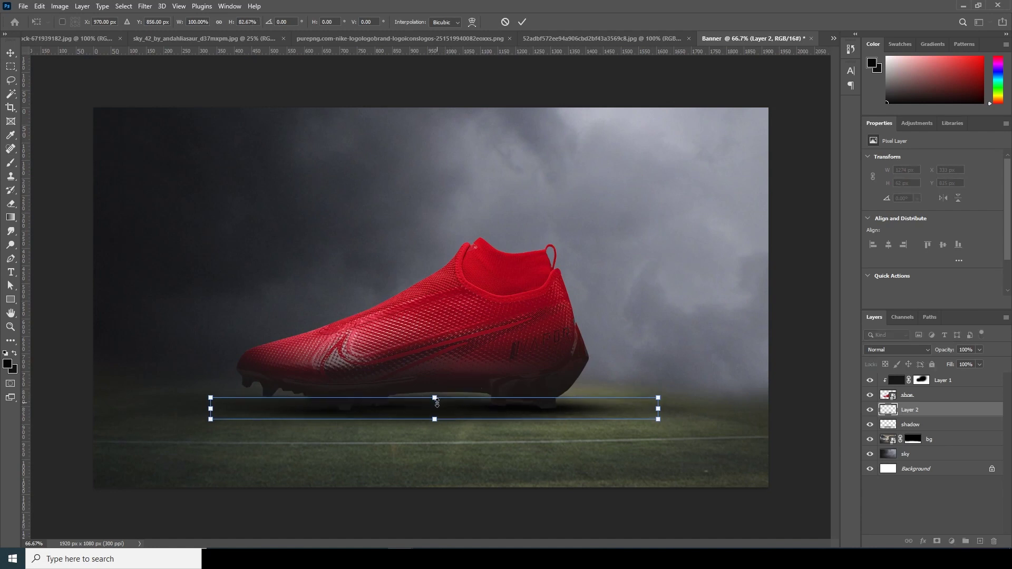
key(Return)
key(b)
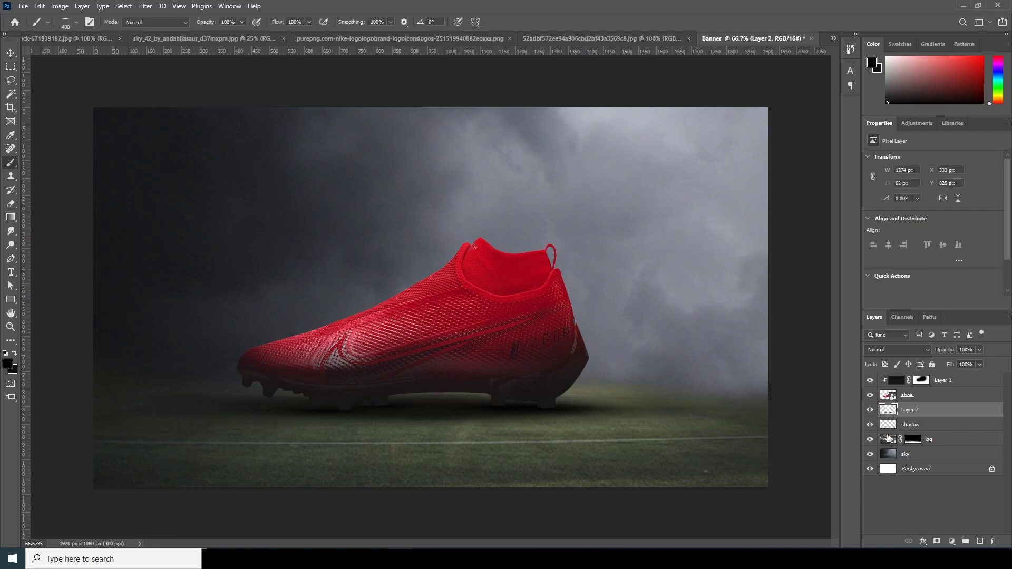
Paint black on the Layer 1 mask over the sole and studs at 49% opacity with an 800 px brush to lighten the shading.
click(979, 351)
click(928, 384)
key(ctrl+minus)
key(4)
key(9)
key(bracketleft)
key(bracketleft)
key(bracketleft)
key(bracketright)
key(bracketright)
key(bracketright)
key(bracketright)
key(bracketright)
key(bracketright)
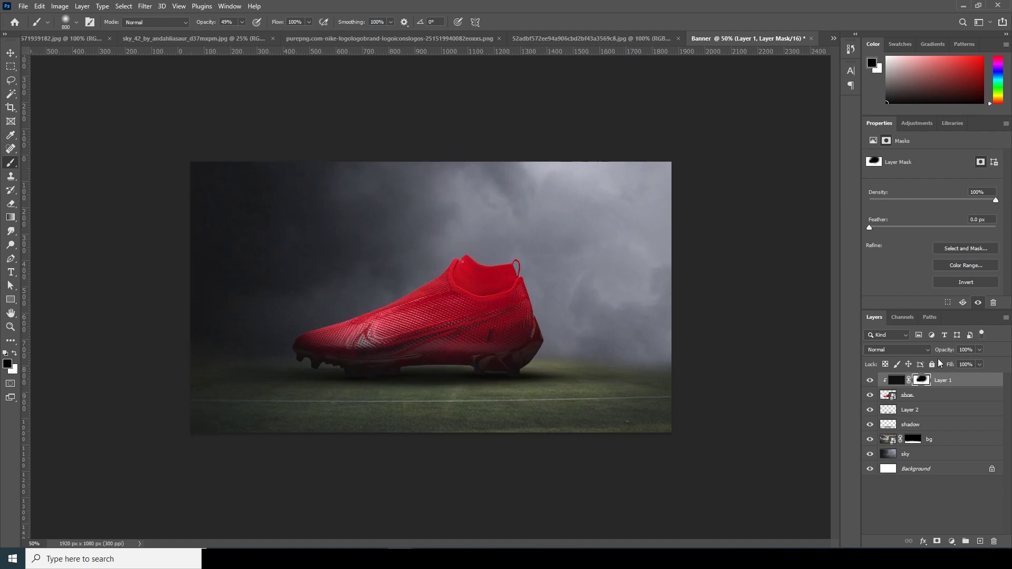
key(ctrl+minus)
key(ctrl+plus)
key(ctrl+plus)
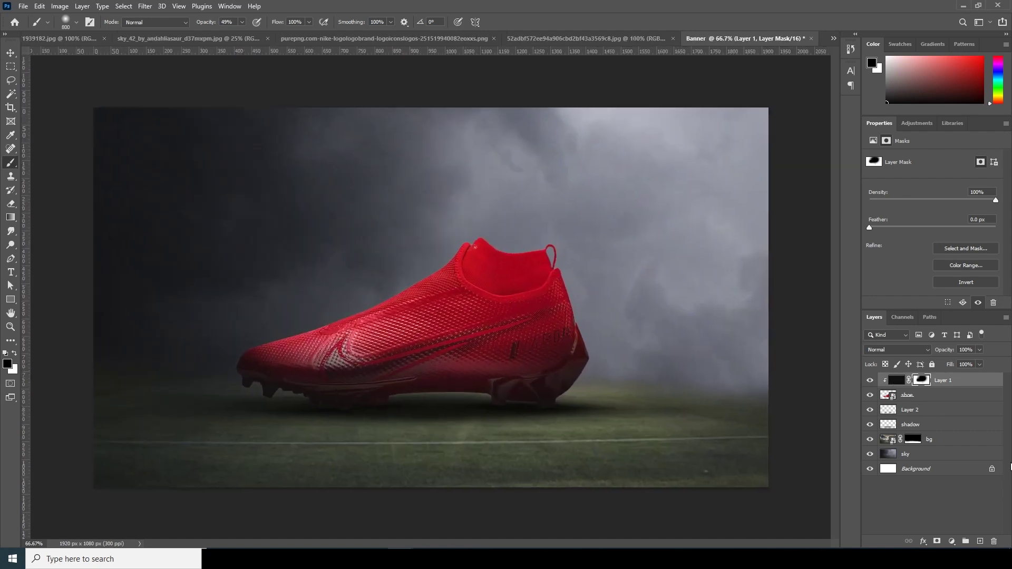
Create a new layer above Layer 1 and fill it with neutral gray.
click(979, 542)
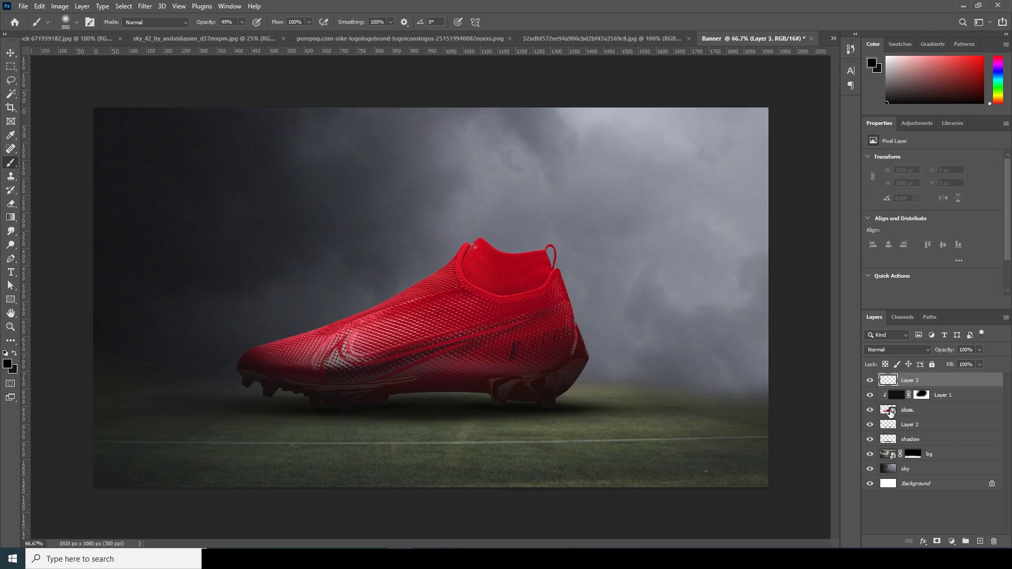
click(41, 6)
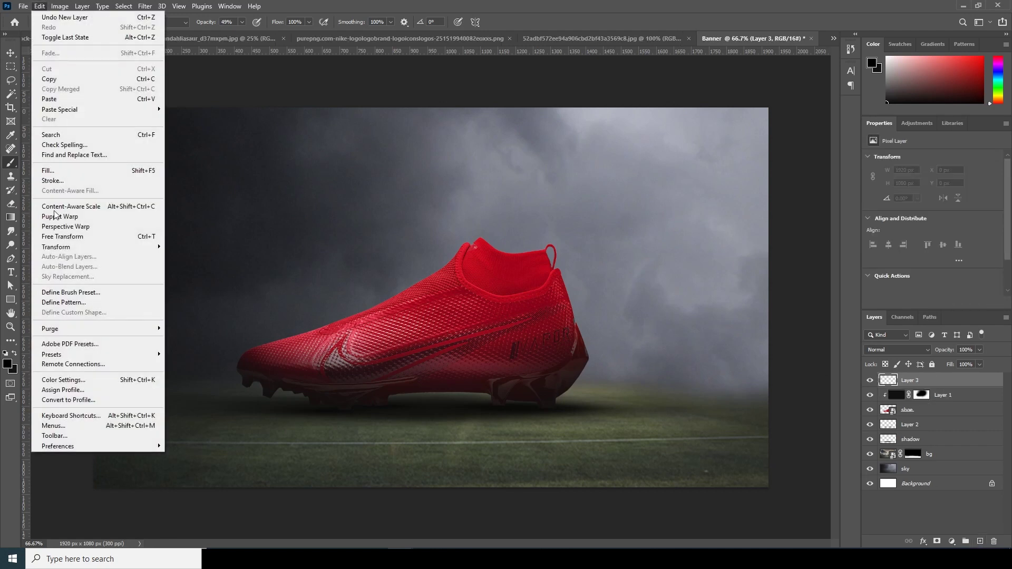
click(50, 170)
click(572, 149)
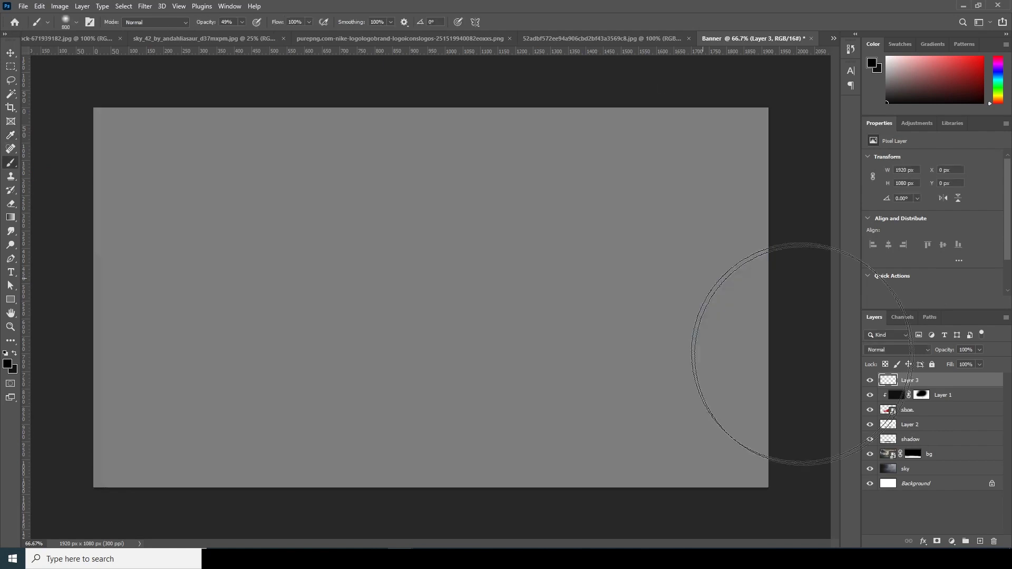
Clip the gray layer to the shoe and set its blend mode to Soft Light.
right_click(937, 383)
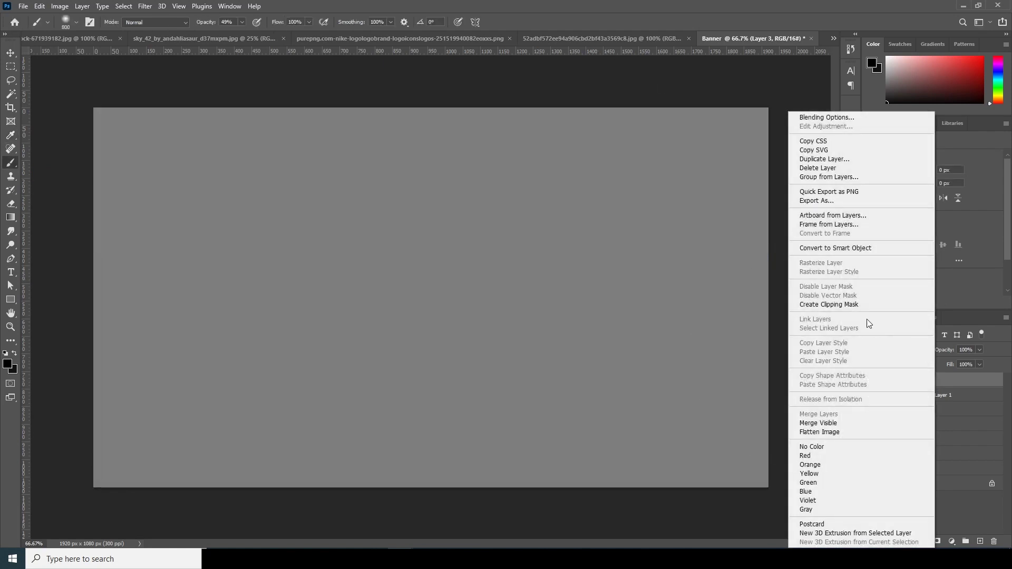
click(843, 305)
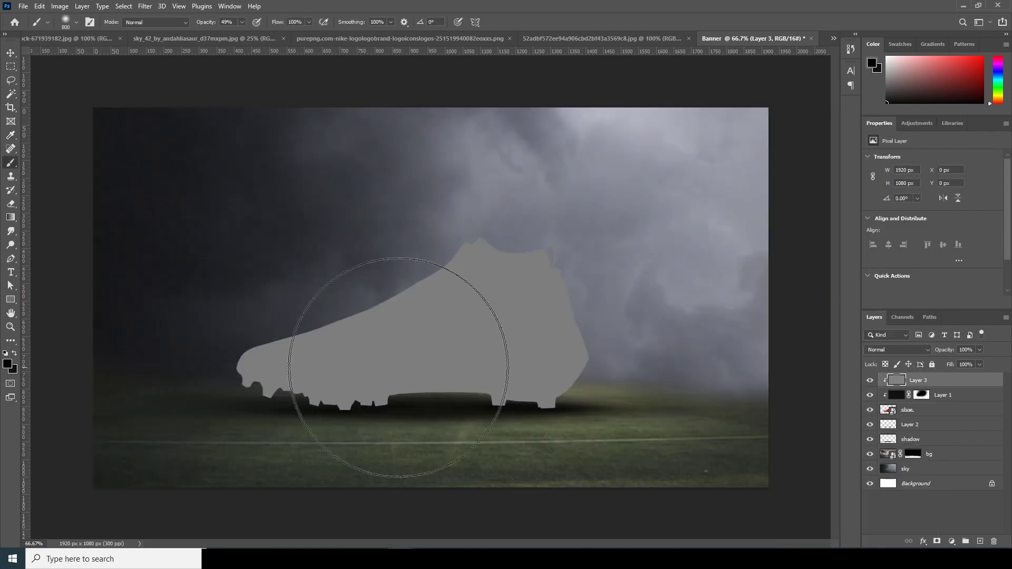
click(897, 350)
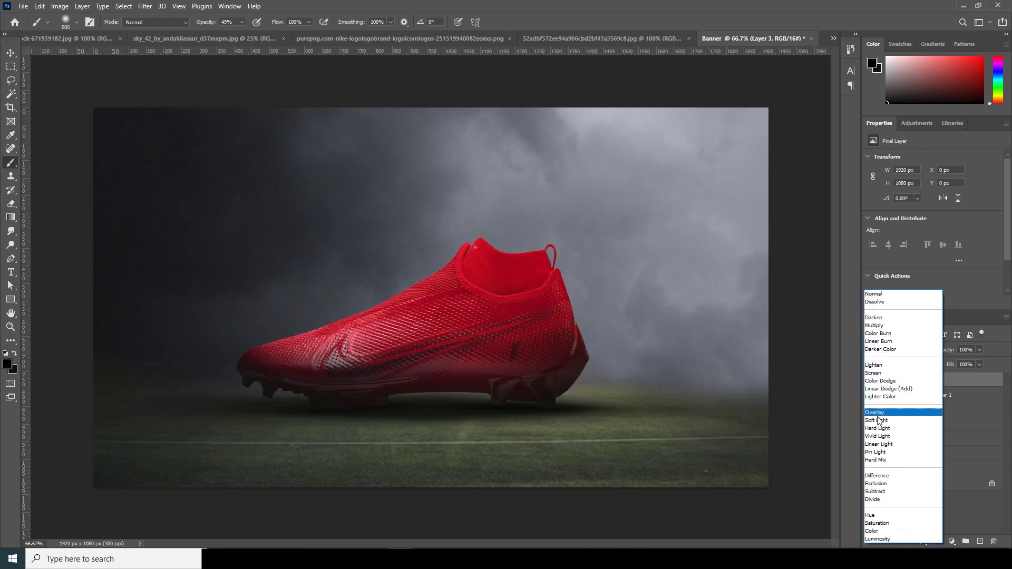
click(879, 421)
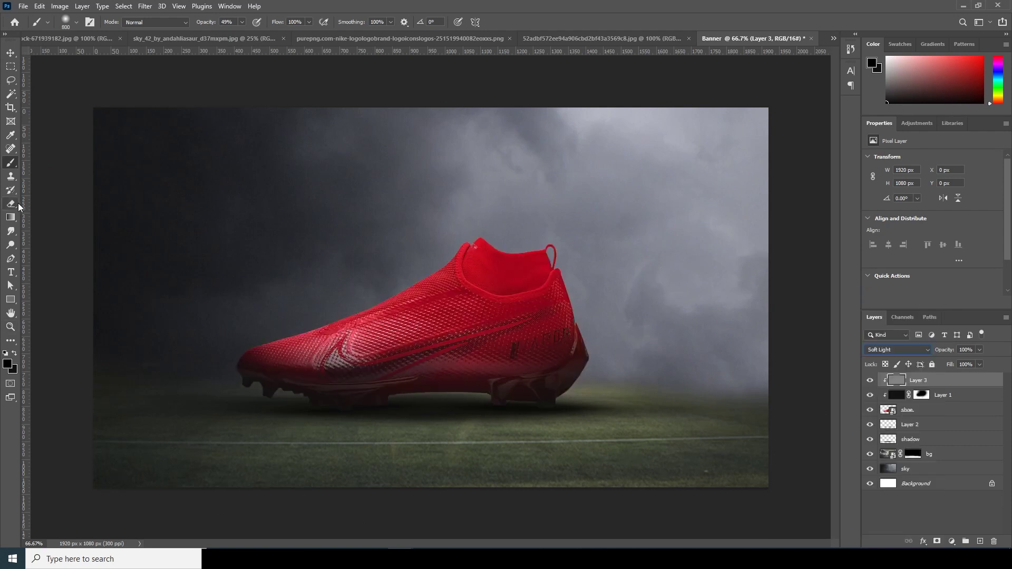
Burn the midtones along the shoe's sole and studs on the gray layer at 47% exposure with a 175 px brush.
click(11, 232)
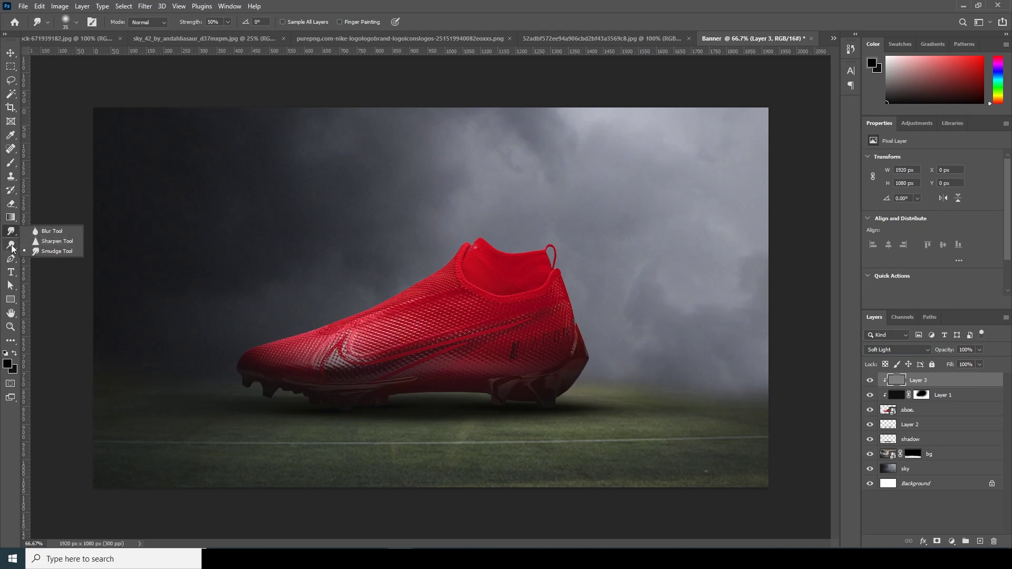
click(11, 246)
click(60, 257)
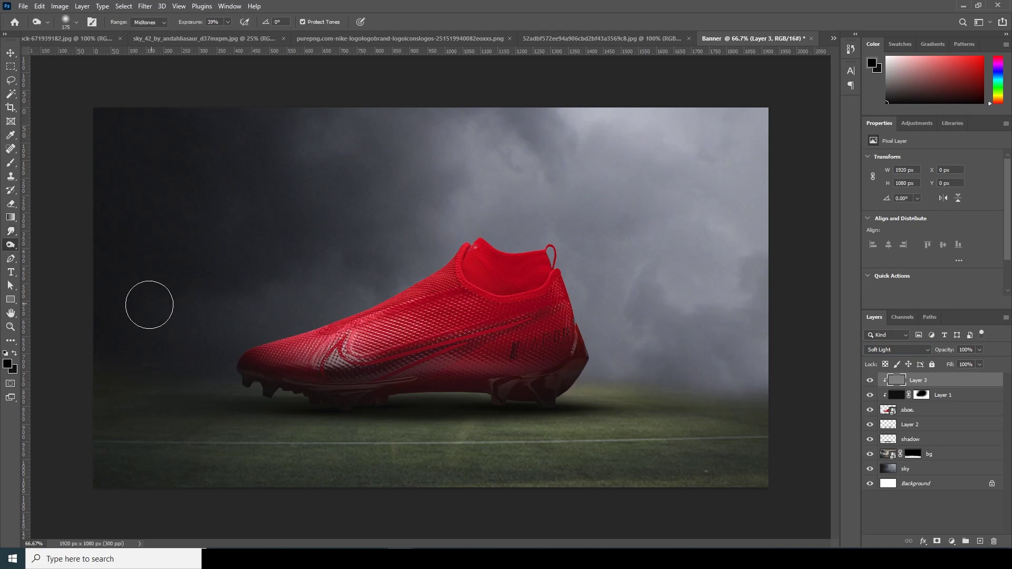
click(229, 24)
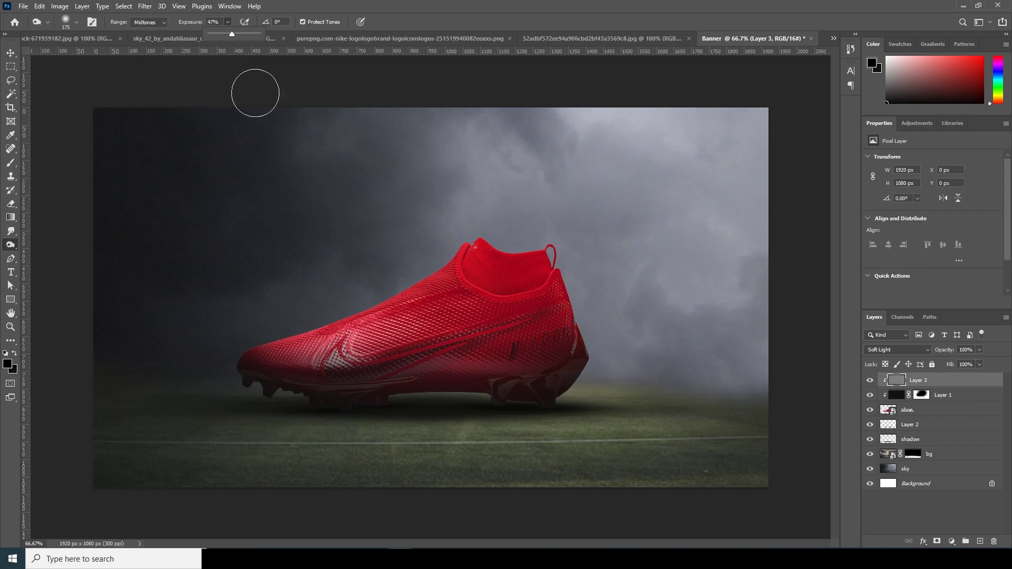
mouse_move(240, 390)
mouse_down()
mouse_move(413, 423)
mouse_move(269, 405)
mouse_move(426, 423)
mouse_move(258, 408)
mouse_move(326, 427)
mouse_up()
mouse_move(395, 425)
mouse_down()
mouse_move(504, 431)
mouse_move(590, 404)
mouse_move(561, 417)
mouse_move(577, 400)
mouse_move(410, 419)
mouse_up()
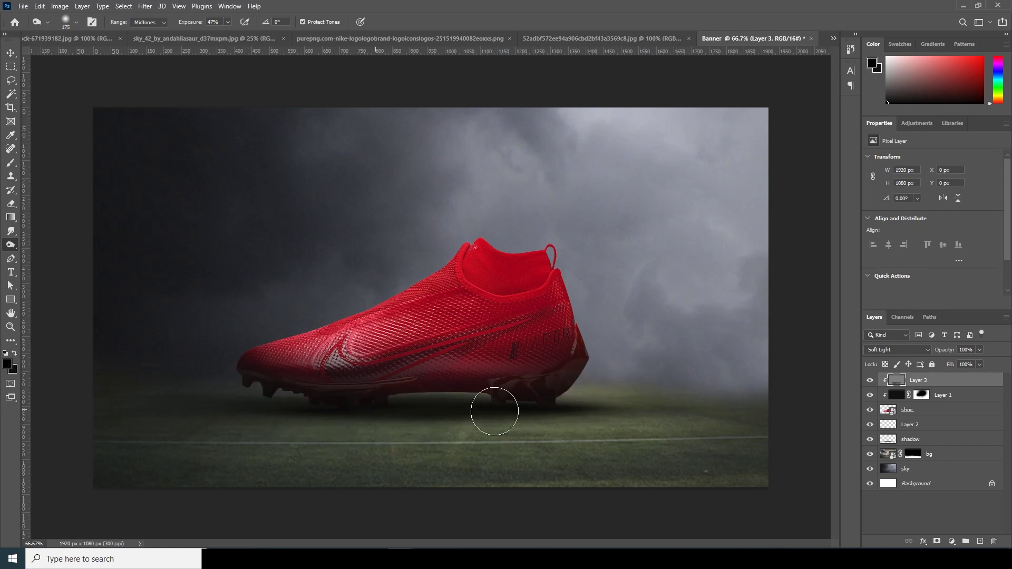
mouse_move(596, 386)
mouse_down()
mouse_move(541, 422)
mouse_move(427, 435)
mouse_move(306, 428)
mouse_move(382, 425)
mouse_move(241, 396)
mouse_move(387, 419)
mouse_move(589, 381)
mouse_move(396, 428)
mouse_move(217, 393)
mouse_move(291, 407)
mouse_up()
Deepen the burn along the underside from heel to forefoot with a 500 px brush, comparing with the gray layer hidden and shown.
key(bracketright)
key(bracketright)
key(bracketright)
key(bracketright)
key(bracketright)
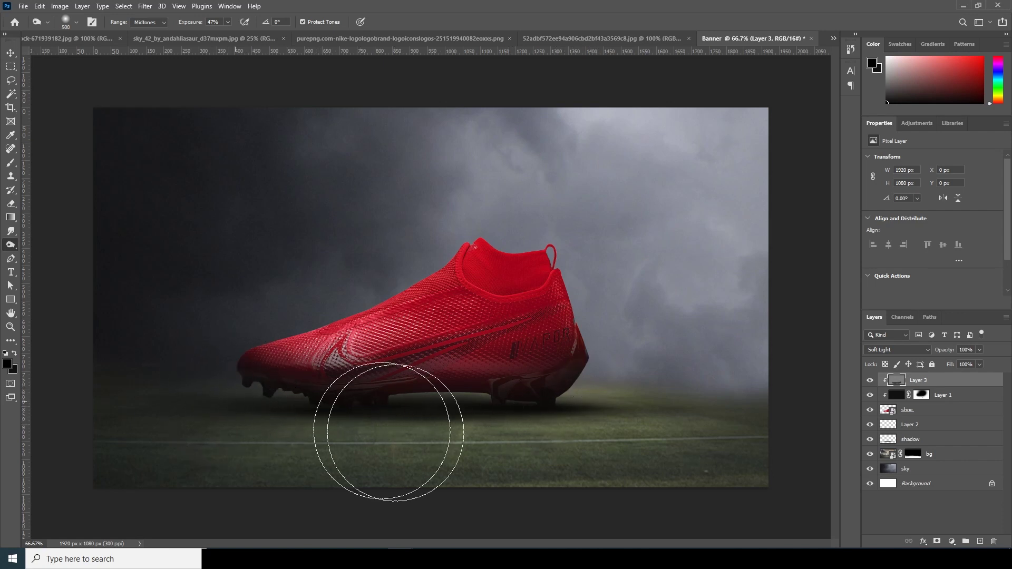
mouse_move(617, 388)
mouse_down()
mouse_move(619, 408)
mouse_move(334, 452)
mouse_move(726, 418)
mouse_move(611, 446)
mouse_move(253, 439)
mouse_move(278, 453)
mouse_move(399, 465)
mouse_move(227, 425)
mouse_move(601, 430)
mouse_move(332, 434)
mouse_up()
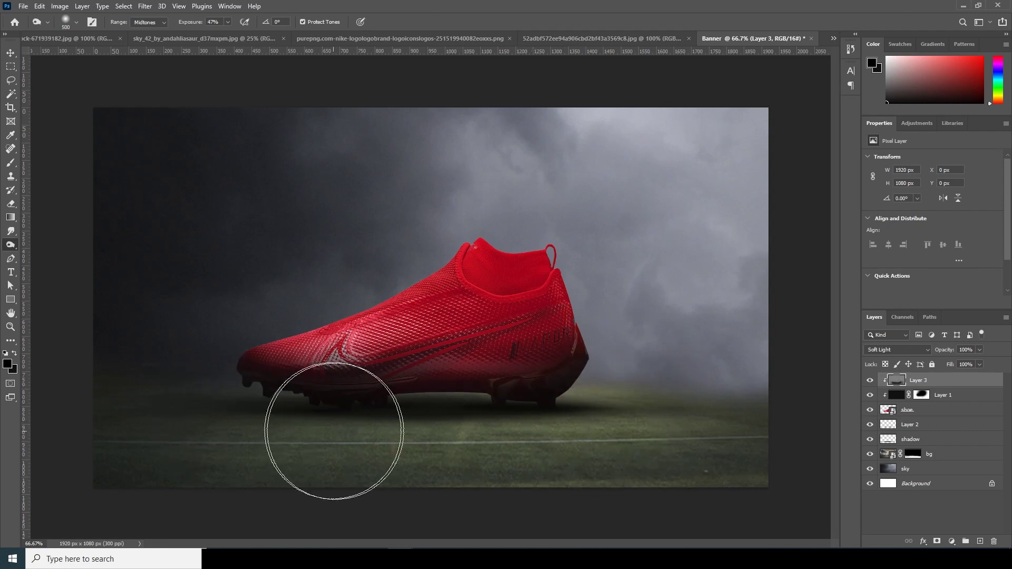
click(870, 380)
click(871, 380)
click(870, 380)
click(871, 381)
mouse_move(469, 469)
mouse_down()
mouse_move(508, 463)
mouse_move(323, 469)
mouse_move(538, 471)
mouse_move(580, 457)
mouse_move(507, 467)
mouse_move(406, 465)
mouse_move(528, 452)
mouse_move(323, 452)
mouse_move(484, 462)
mouse_move(372, 459)
mouse_move(524, 458)
mouse_move(270, 460)
mouse_move(763, 459)
mouse_up()
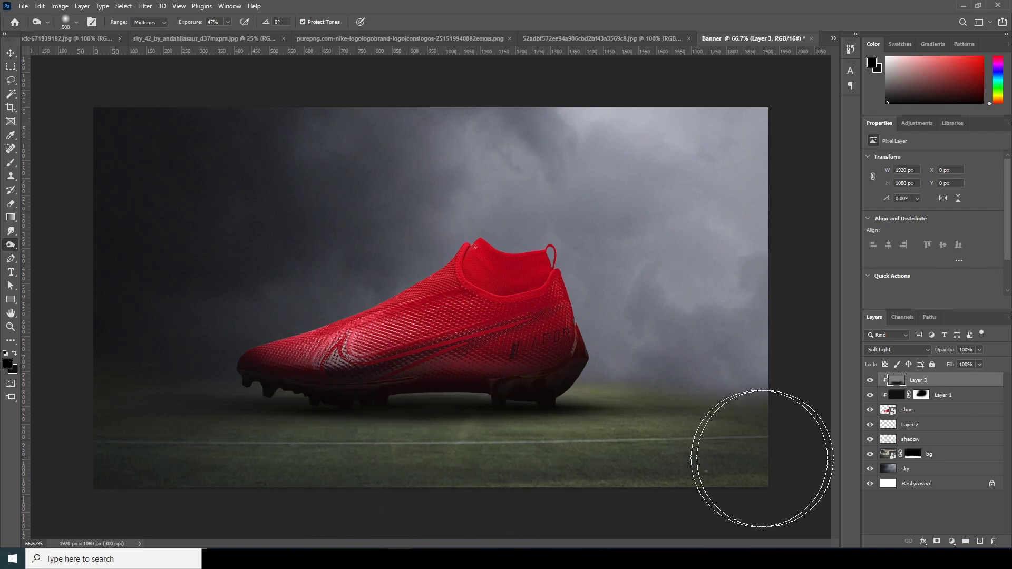
Dodge the midtones on the shoe's upper and collar at 28% exposure with a 250 px brush.
right_click(20, 249)
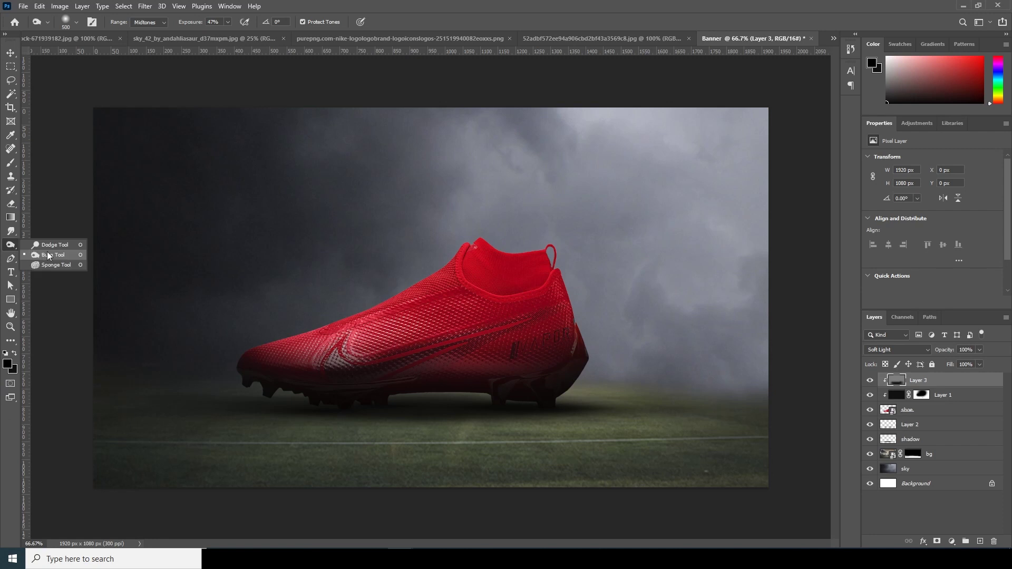
click(55, 248)
key(bracketright)
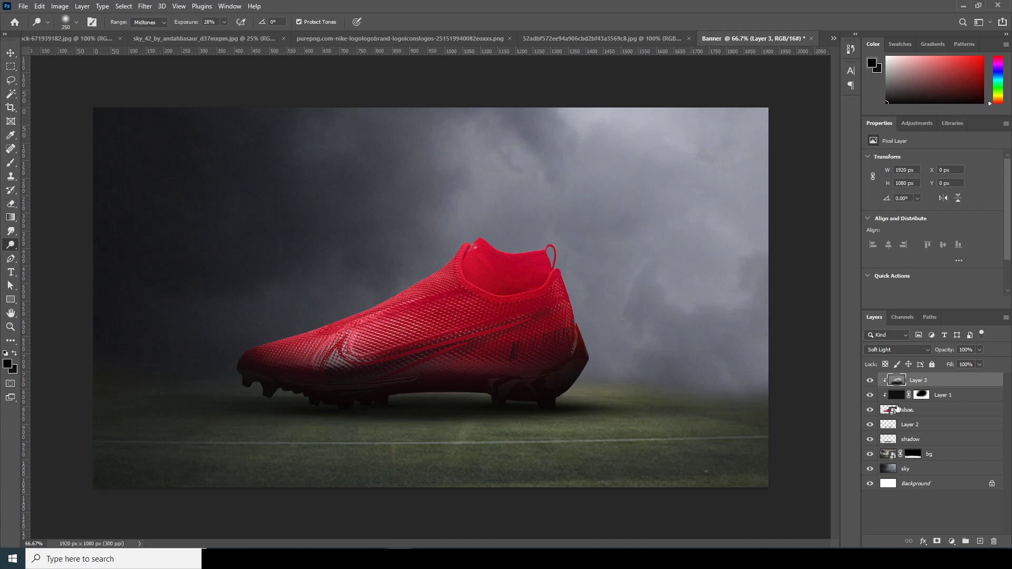
key(ctrl+minus)
key(ctrl+minus)
key(ctrl+plus)
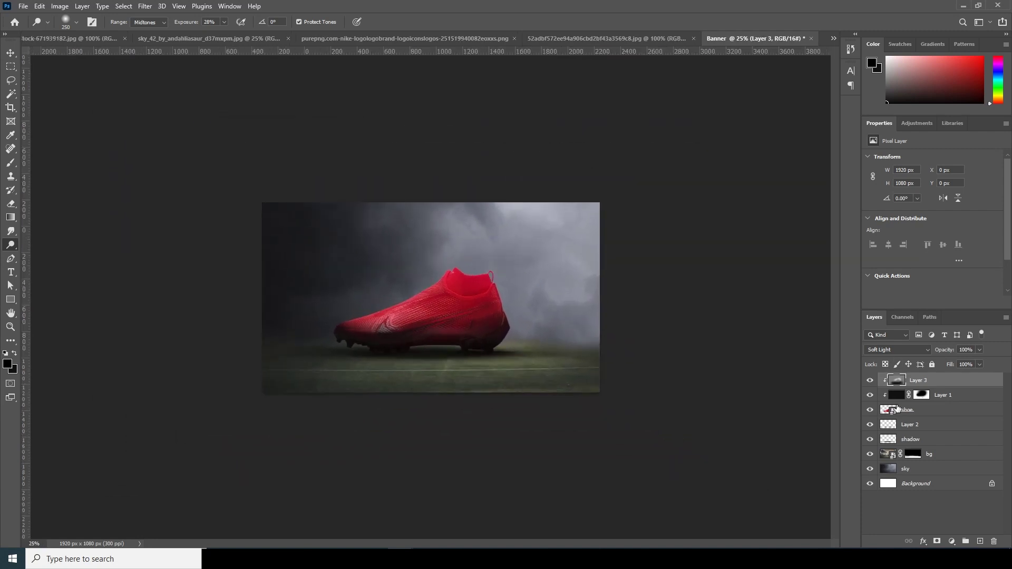
key(ctrl+plus)
key(ctrl+minus)
key(ctrl+plus)
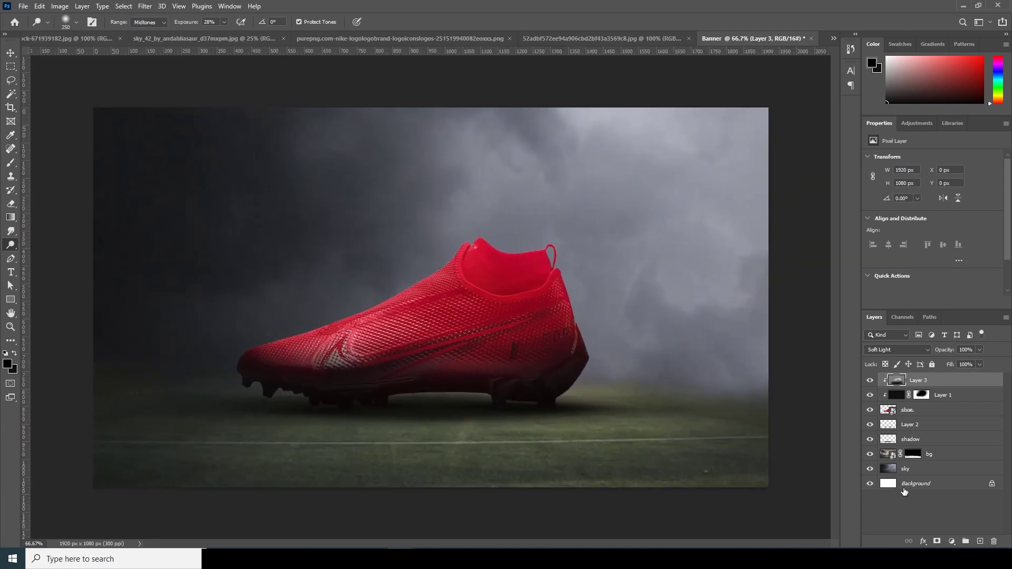
Apply a Camera Raw filter to the bg layer with Highlights -84, Texture +16, Clarity +78 and Vibrance -35.
click(886, 456)
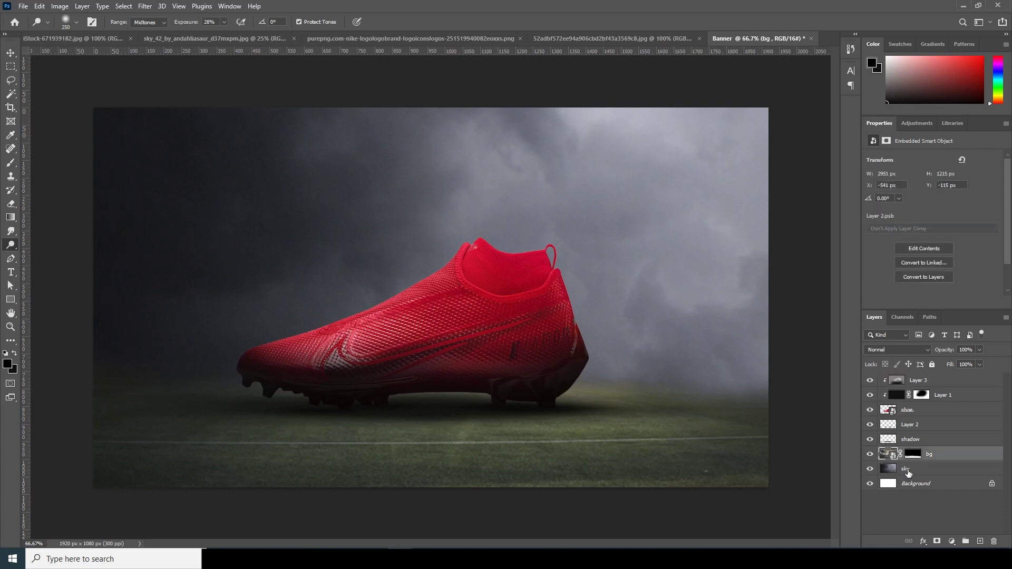
click(149, 10)
click(179, 85)
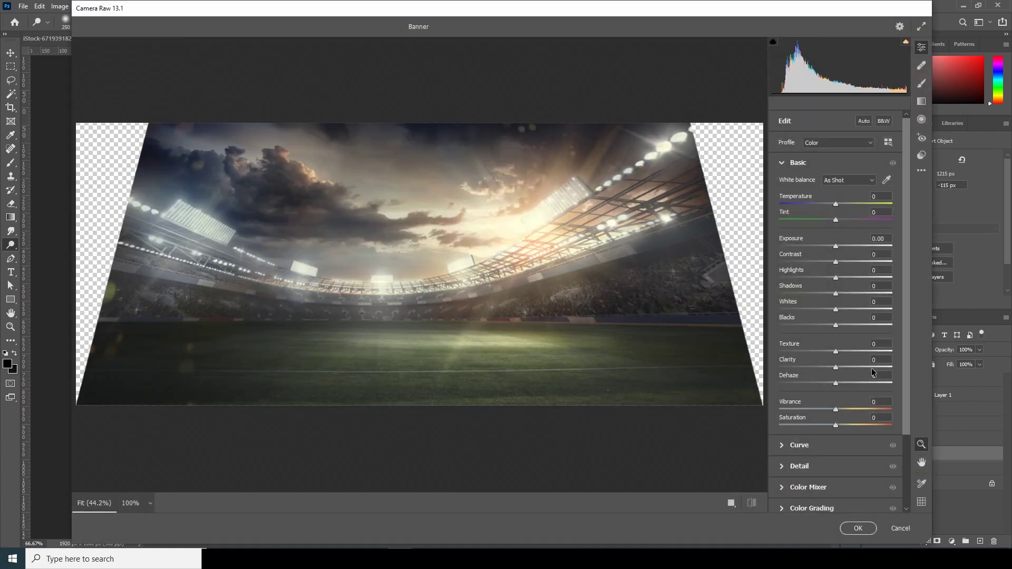
click(844, 350)
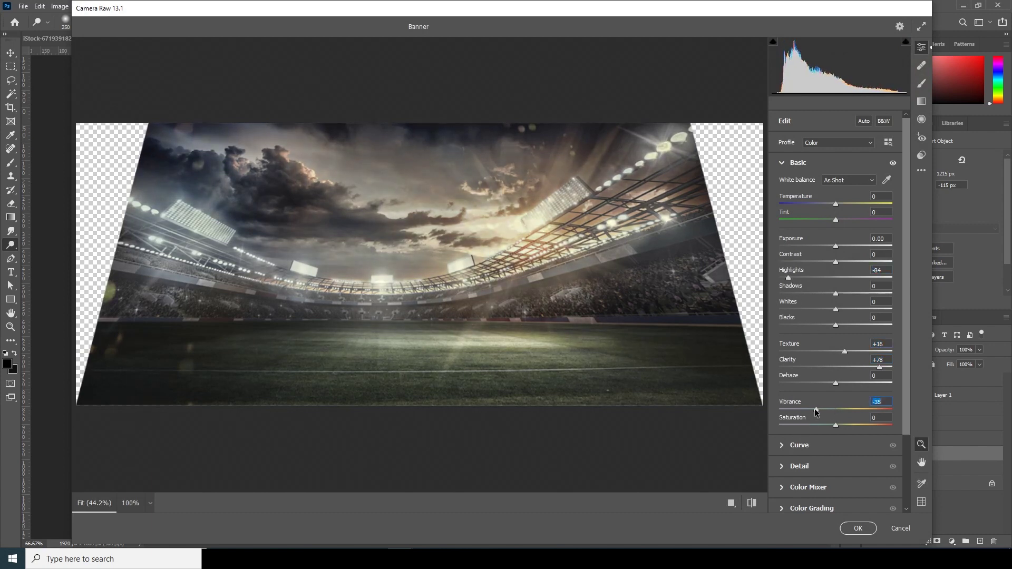
click(850, 527)
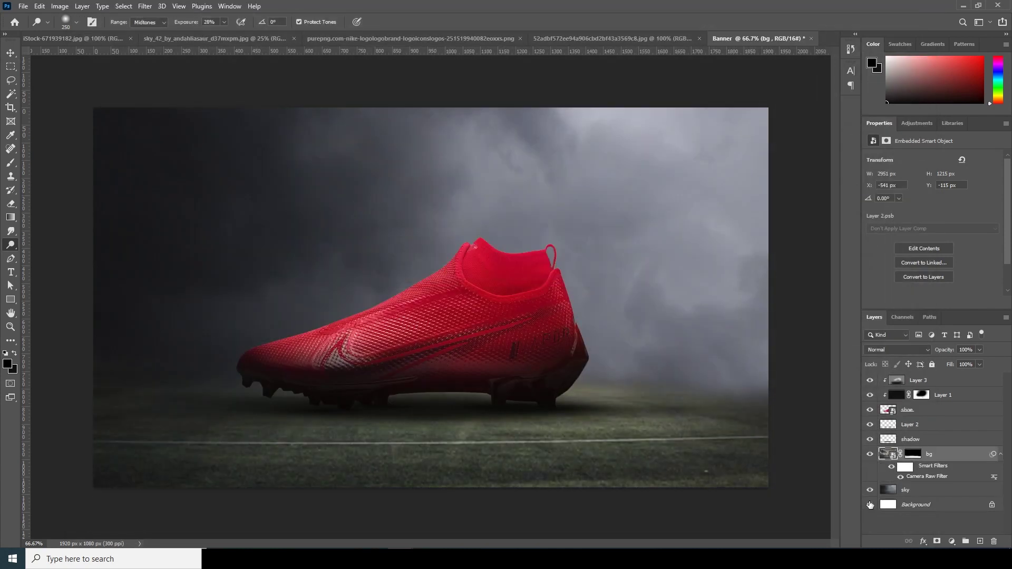
key(ctrl+minus)
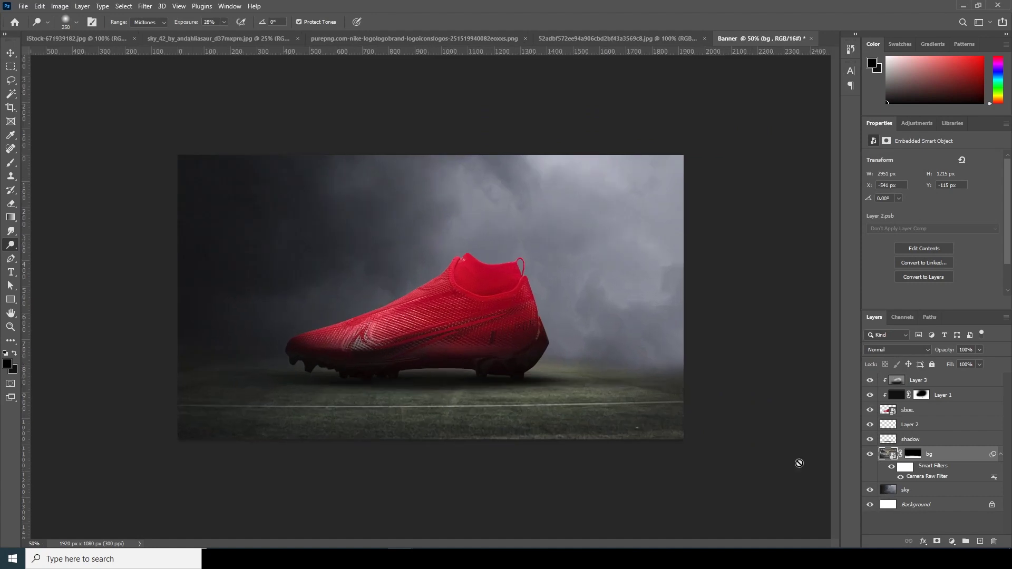
Apply a second Camera Raw filter to the bg layer, adding noise reduction and a little sharpening.
click(150, 10)
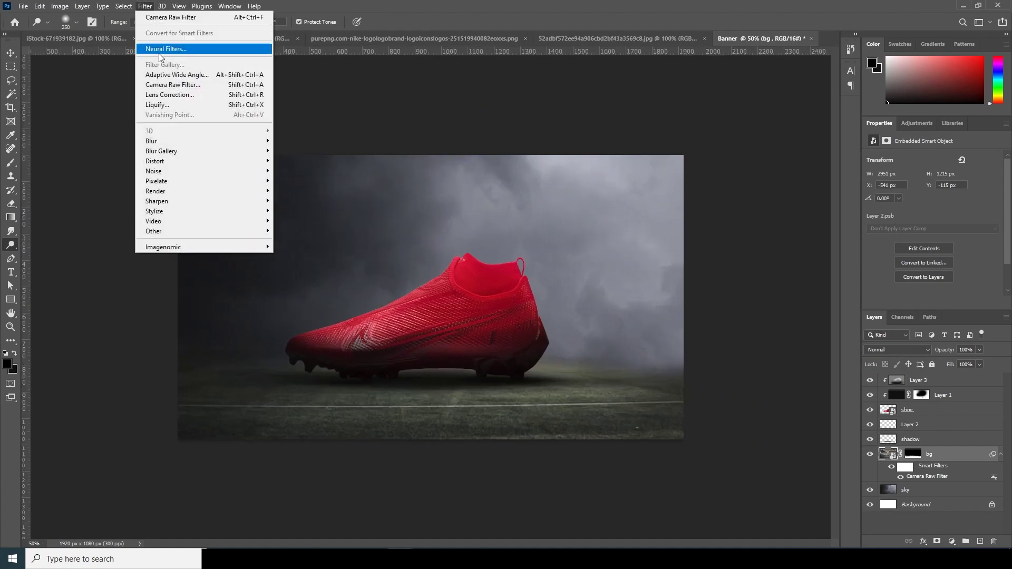
click(175, 85)
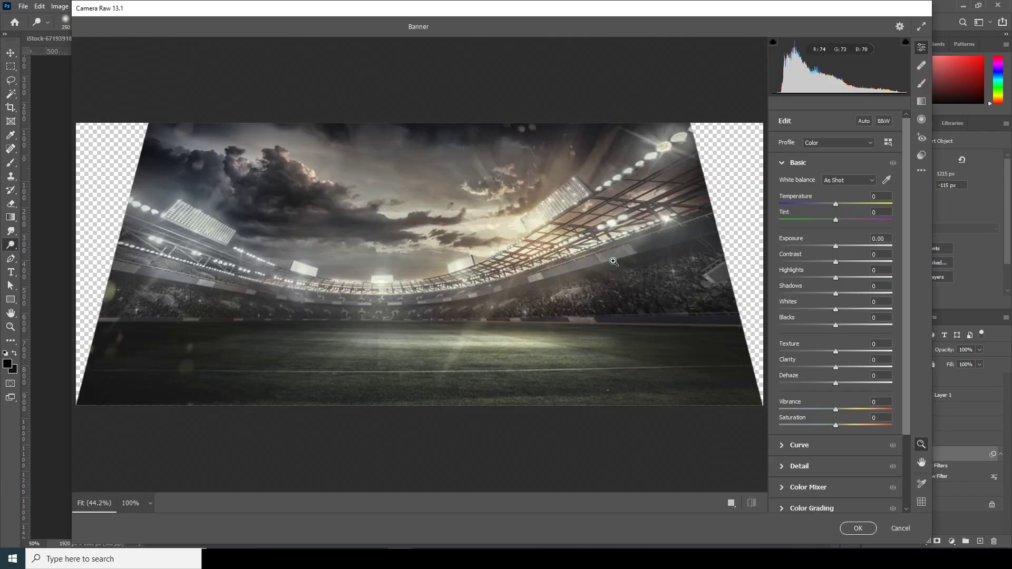
click(785, 466)
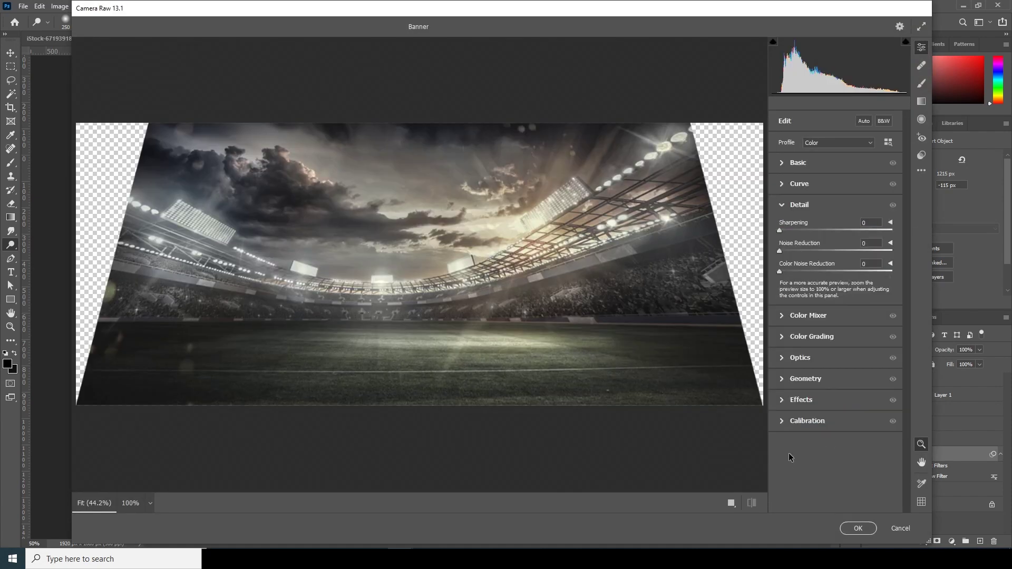
drag(806, 251, 812, 250)
click(792, 231)
click(857, 528)
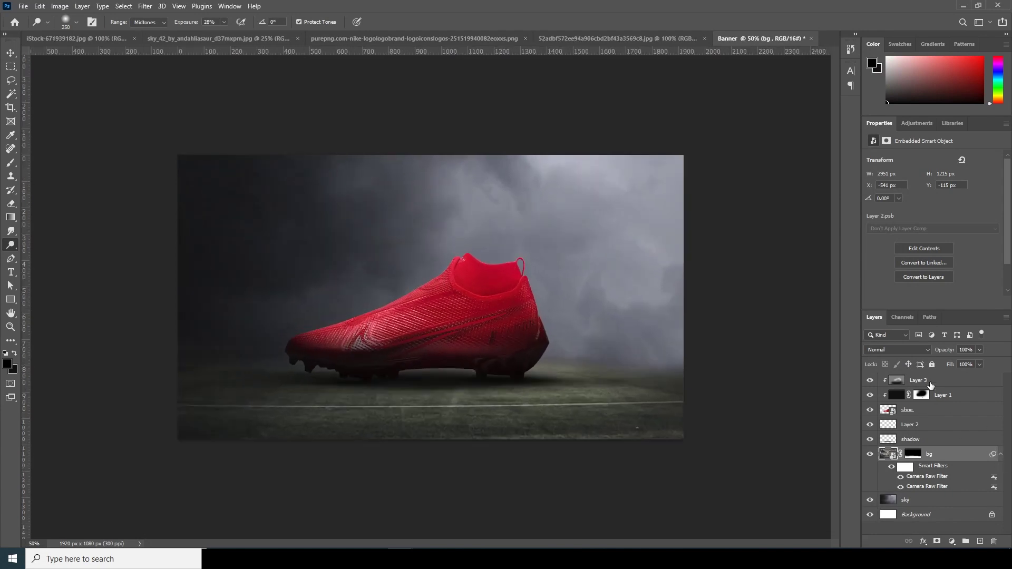
Add a Curves adjustment above Layer 3 and pull the RGB midtones down to darken the image.
click(931, 385)
click(952, 541)
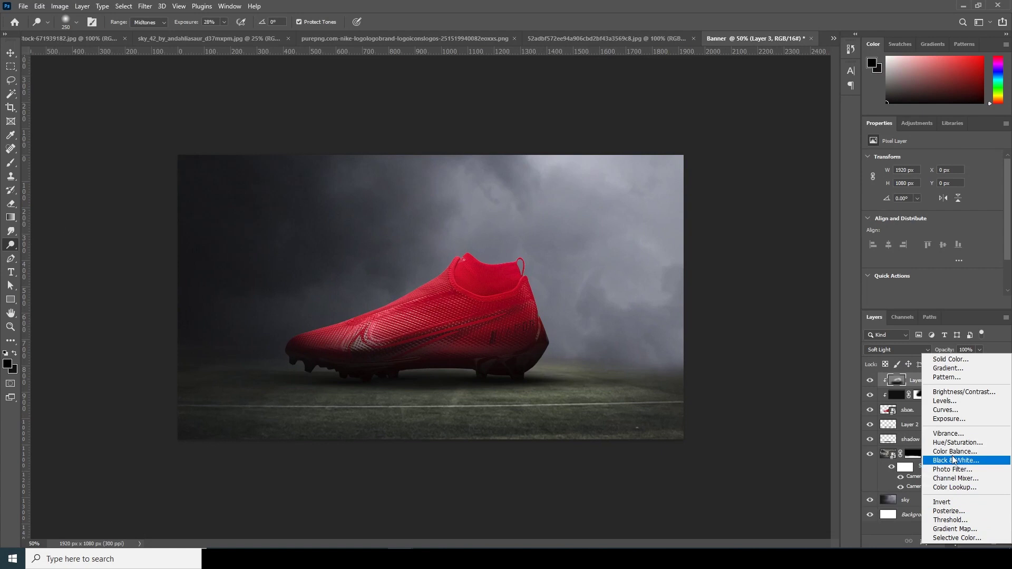
click(945, 410)
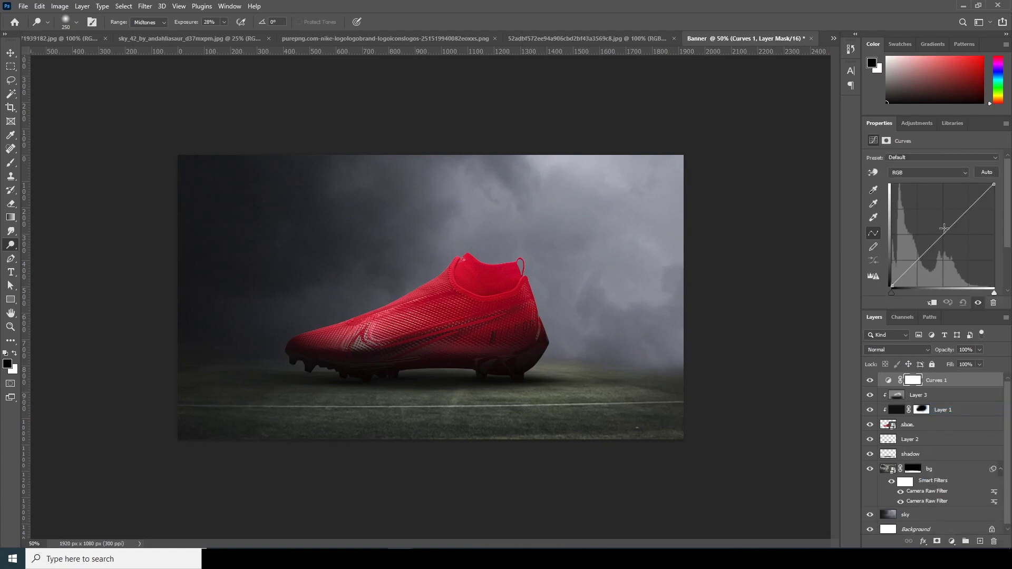
drag(939, 240, 947, 255)
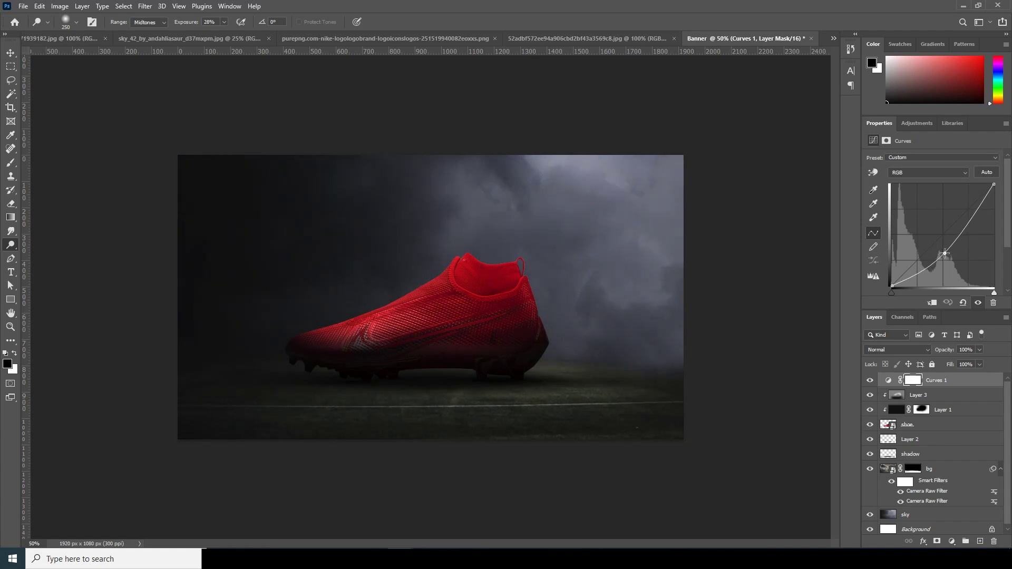
Invert the Curves adjustment's mask to black and switch to the 800 px brush at 49% opacity.
click(916, 385)
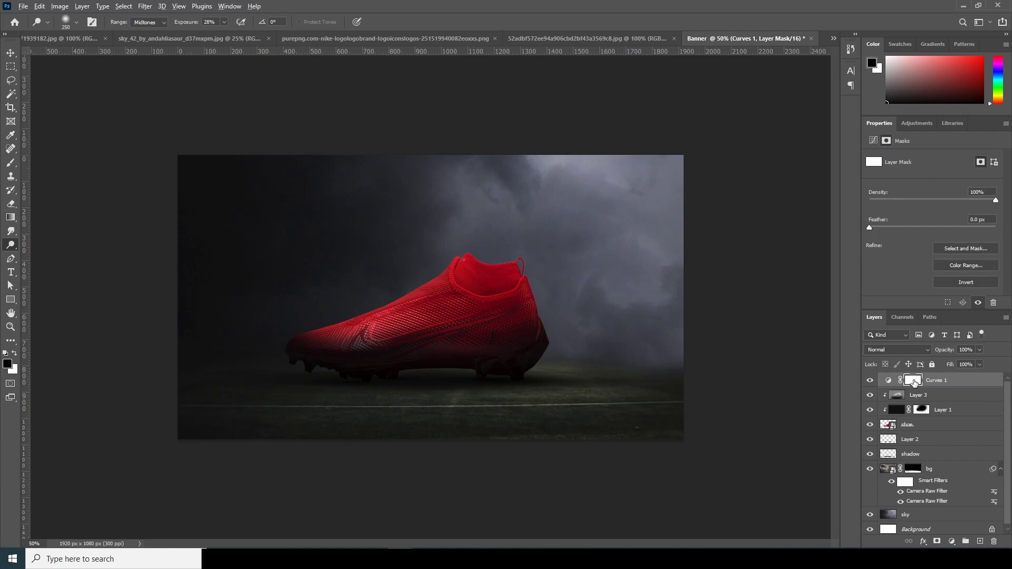
key(ctrl+i)
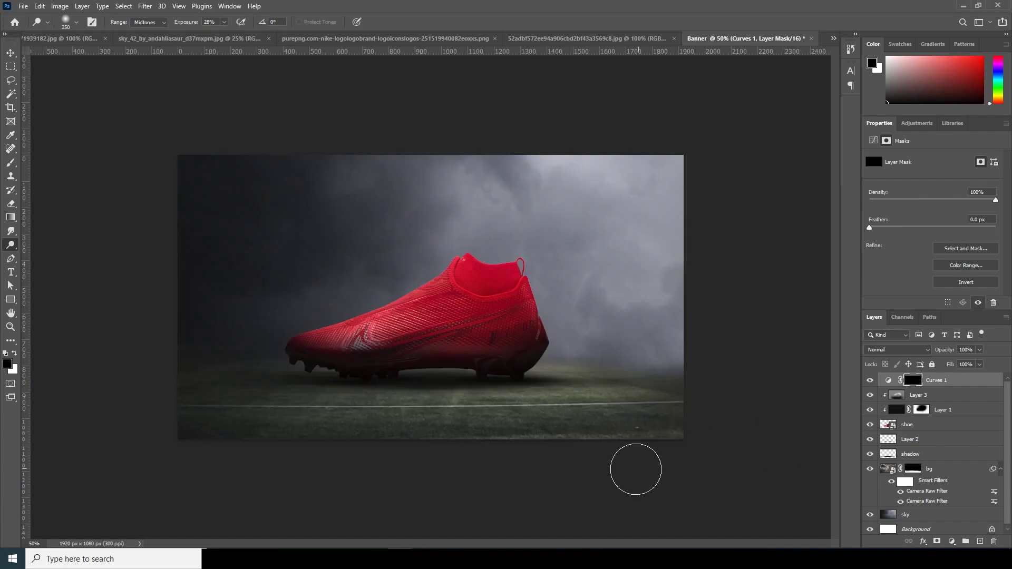
key(b)
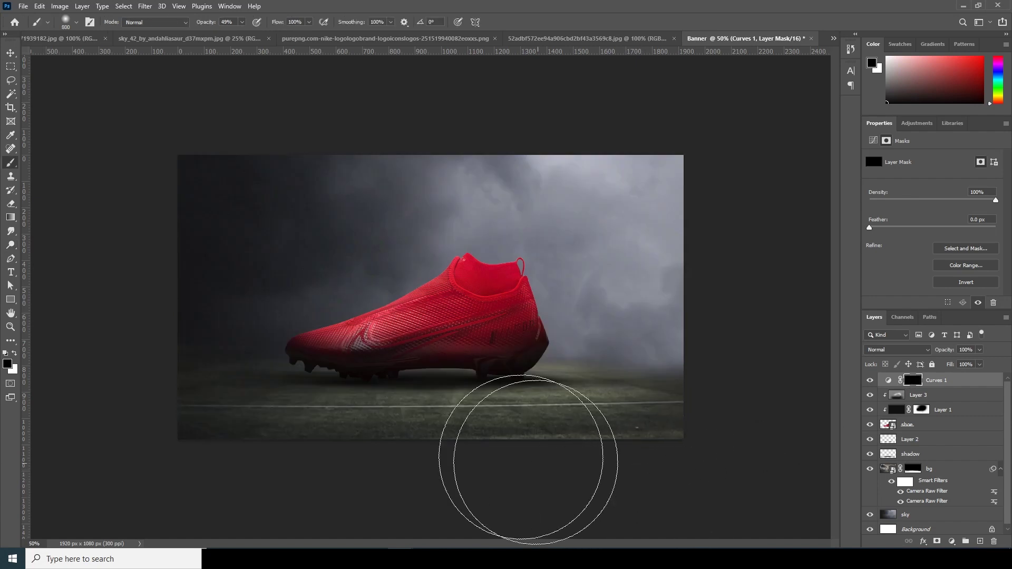
Paint white with the Soft Round brush on the Curves 1 mask, darkening the sky and grass around the shoe.
click(14, 354)
click(76, 22)
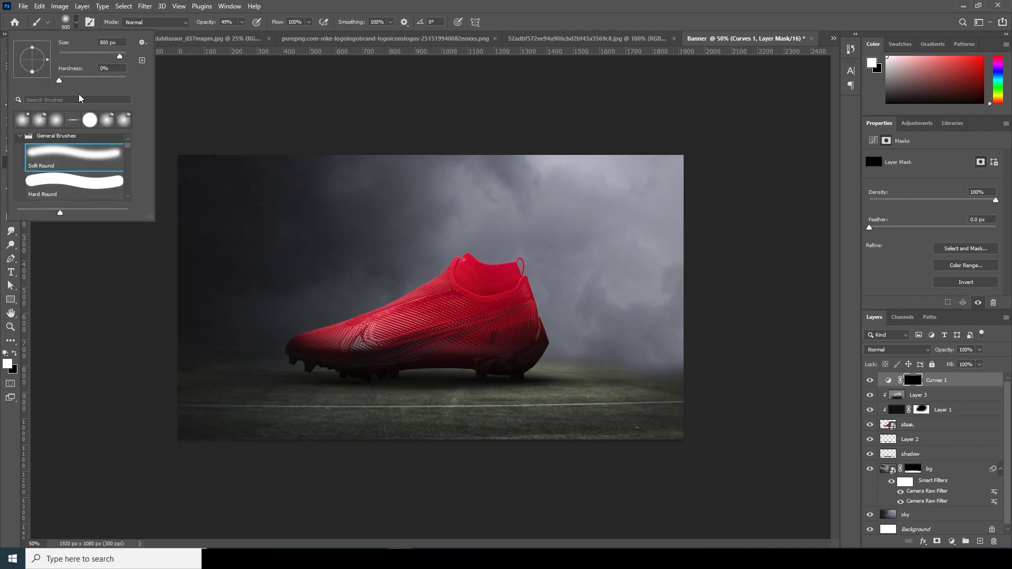
double_click(80, 156)
mouse_move(289, 186)
mouse_down()
mouse_move(333, 180)
mouse_move(370, 189)
mouse_move(246, 282)
mouse_move(209, 247)
mouse_move(187, 371)
mouse_move(219, 432)
mouse_move(348, 436)
mouse_up()
mouse_move(557, 436)
mouse_down()
mouse_move(270, 430)
mouse_move(327, 422)
mouse_move(425, 461)
mouse_move(365, 437)
mouse_move(612, 418)
mouse_move(678, 391)
mouse_move(684, 368)
mouse_move(614, 387)
mouse_move(550, 424)
mouse_move(647, 352)
mouse_move(688, 275)
mouse_move(621, 379)
mouse_move(426, 428)
mouse_move(259, 279)
mouse_move(400, 147)
mouse_move(434, 137)
mouse_move(422, 160)
mouse_move(444, 179)
mouse_move(396, 192)
mouse_move(314, 322)
mouse_move(299, 324)
mouse_move(352, 325)
mouse_move(292, 395)
mouse_move(341, 398)
mouse_move(193, 448)
mouse_move(597, 451)
mouse_move(713, 439)
mouse_move(754, 415)
mouse_move(667, 465)
mouse_move(644, 308)
mouse_move(475, 194)
mouse_move(524, 123)
mouse_move(537, 149)
mouse_move(578, 141)
mouse_move(547, 176)
mouse_move(445, 205)
mouse_move(575, 116)
mouse_up()
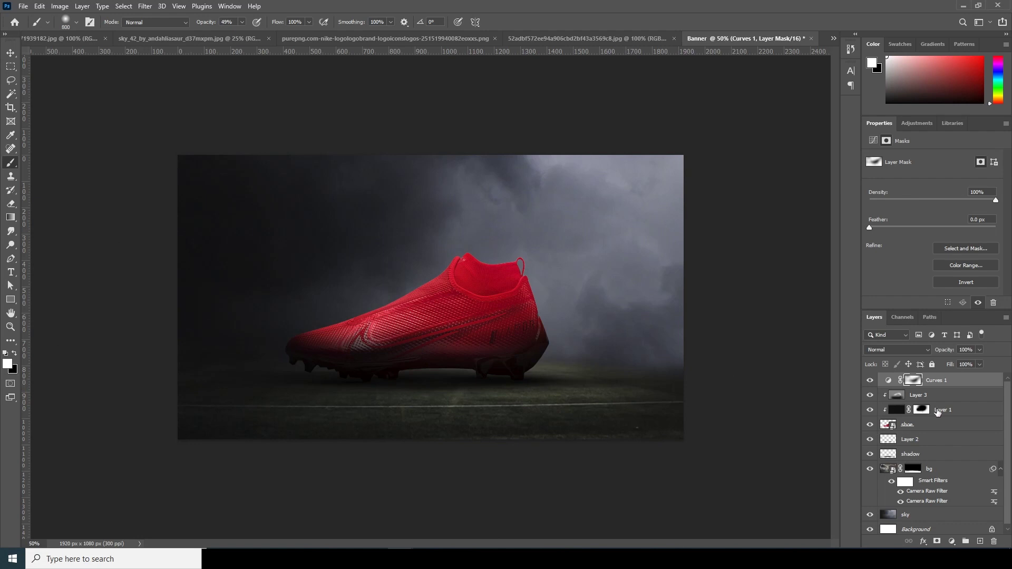
Review the whole banner at different magnifications and compare it with the Curves 1 adjustment hidden and shown.
key(ctrl+minus)
key(ctrl+minus)
key(ctrl+plus)
key(ctrl+plus)
key(ctrl+plus)
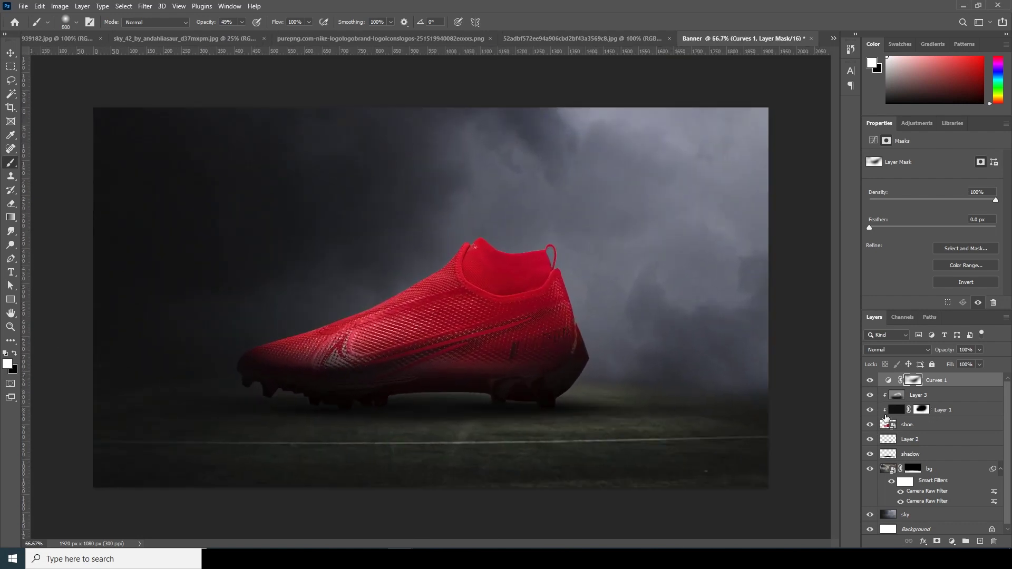
key(ctrl+minus)
key(ctrl+minus)
key(ctrl+plus)
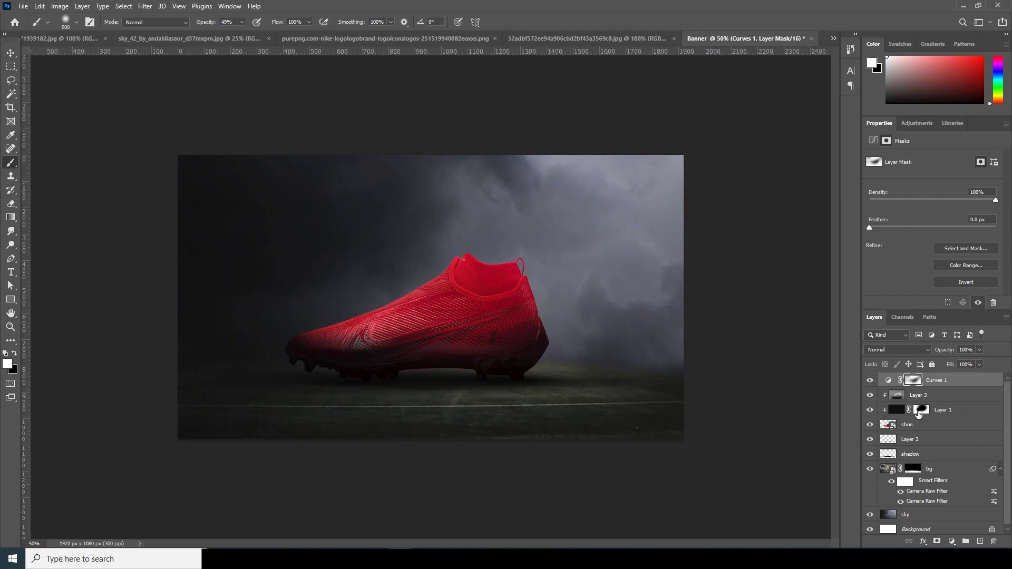
click(871, 380)
click(870, 381)
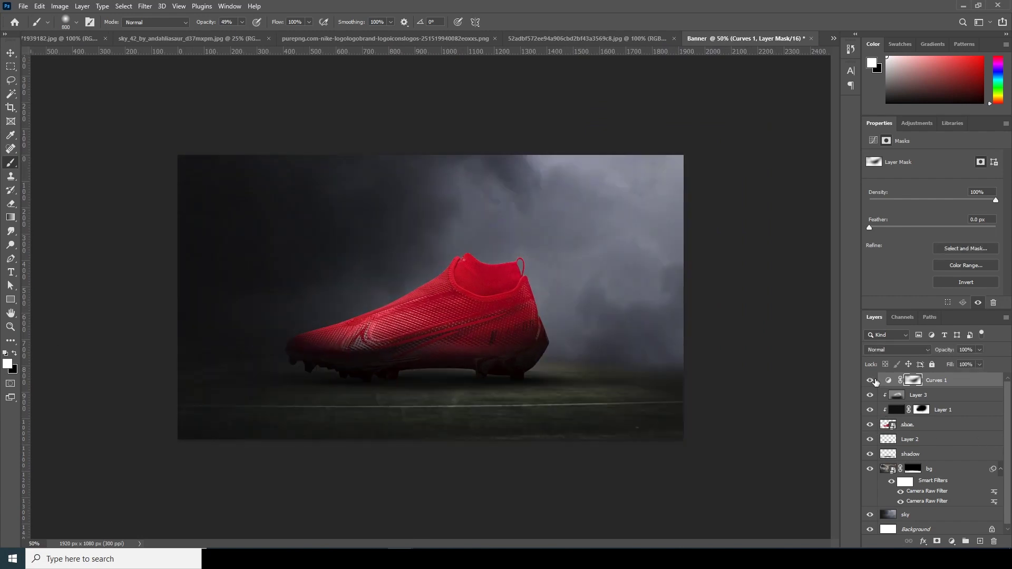
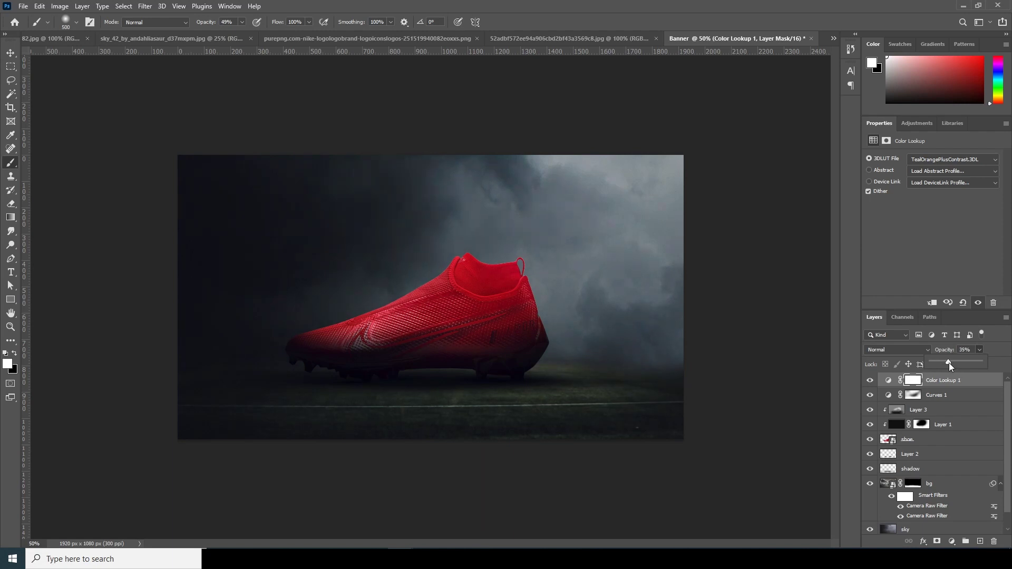
Set the Color Lookup 1 layer's opacity to 36% and raise the Curves 1 midtones to soften the darkening, comparing with Curves 1 hidden and shown.
drag(951, 363, 949, 364)
click(891, 395)
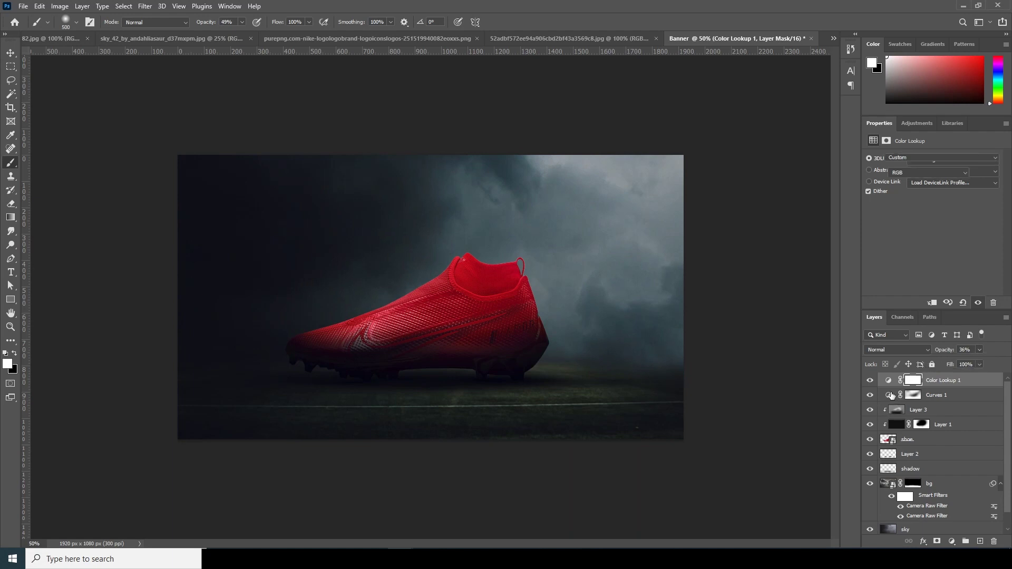
drag(944, 267, 953, 239)
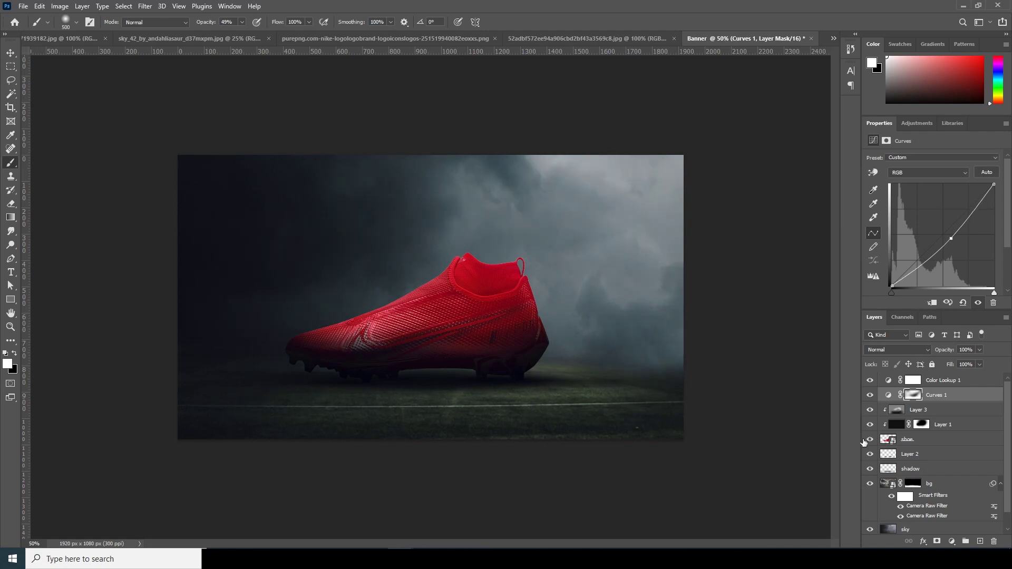
click(870, 396)
click(870, 397)
click(870, 396)
click(870, 396)
click(870, 396)
click(870, 396)
Scale the sky layer to about 3466 x 2599 px and move it down so brighter clouds sit behind the shoe's heel.
scroll(1010, 450, down, 1)
click(892, 516)
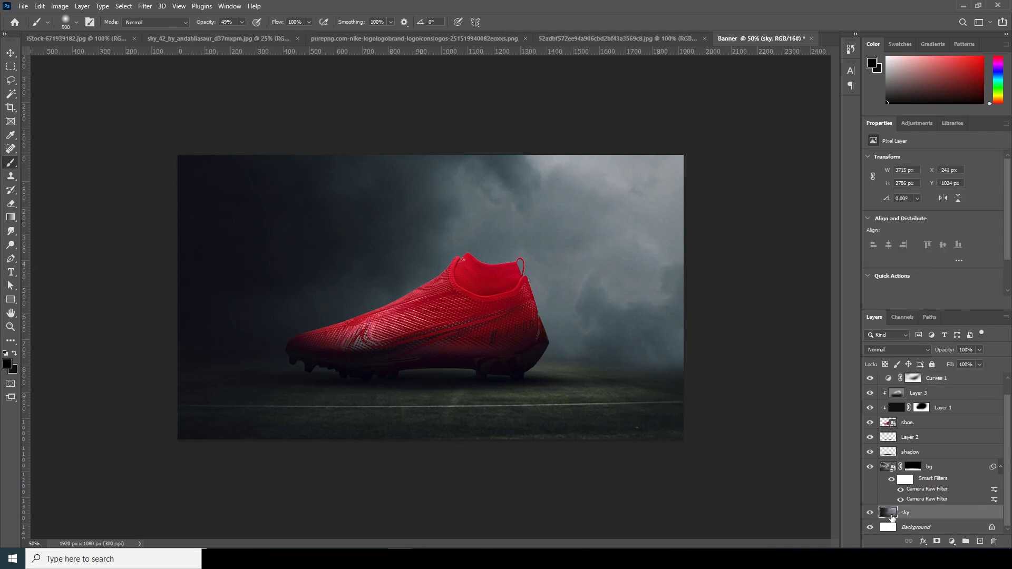
key(ctrl+t)
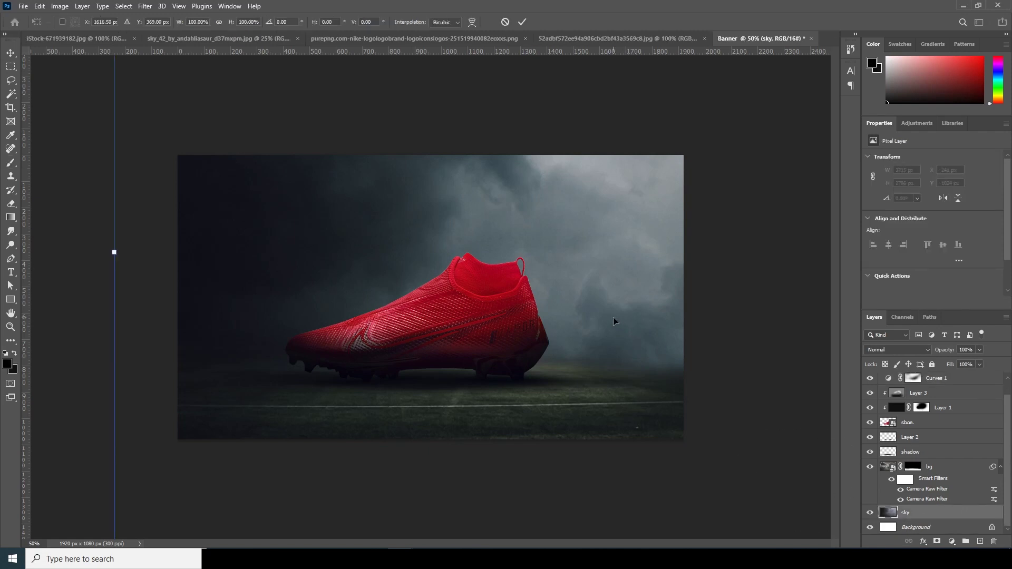
key(ctrl+minus)
key(ctrl+minus)
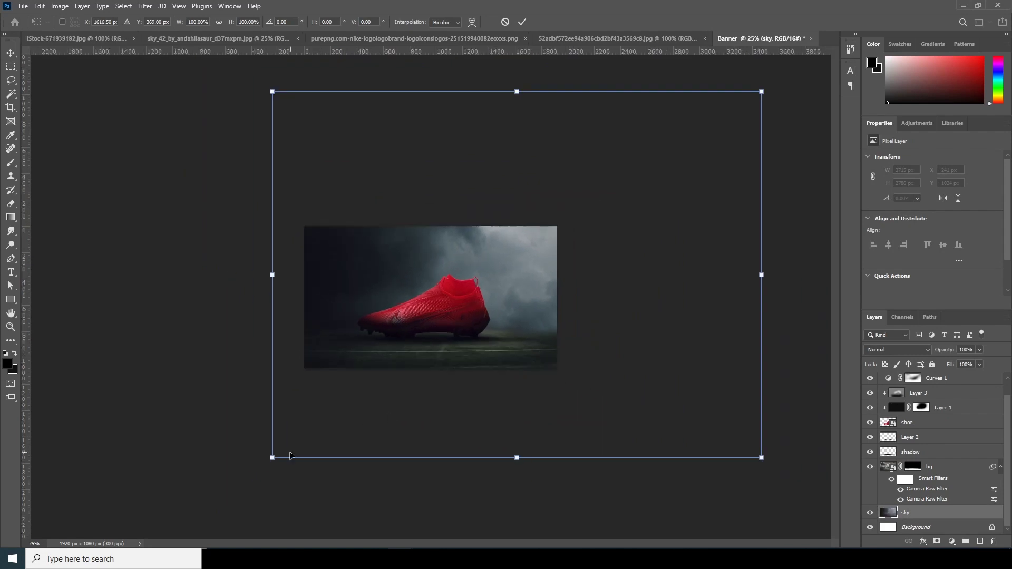
drag(273, 458, 298, 438)
drag(534, 287, 523, 338)
drag(729, 490, 737, 497)
key(Return)
key(ctrl+plus)
key(ctrl+plus)
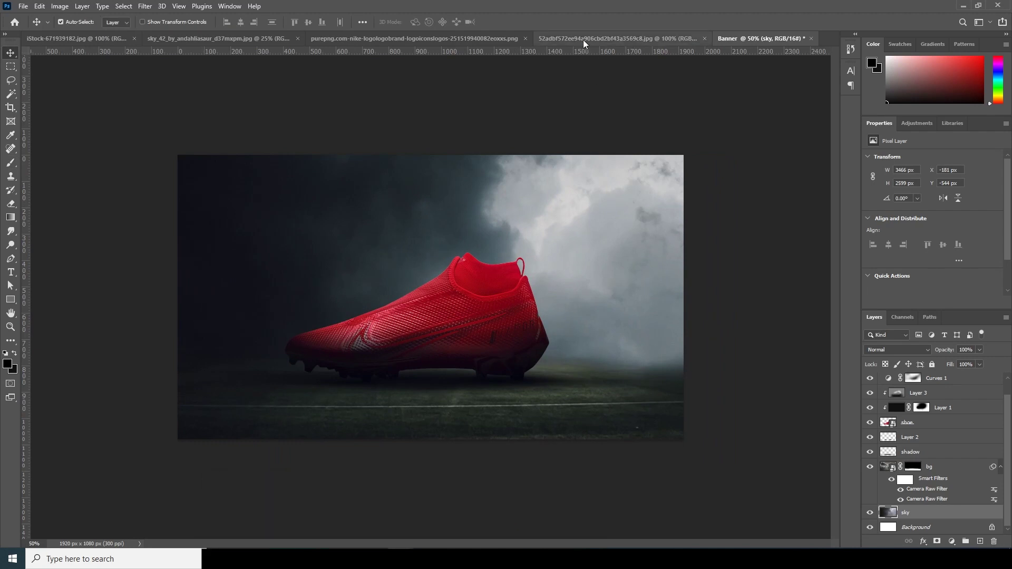
Copy the dark image with light particles from the 52adbf572 JPG document into the Banner document, above the sky layer.
click(583, 39)
drag(127, 89, 732, 42)
drag(526, 256, 526, 264)
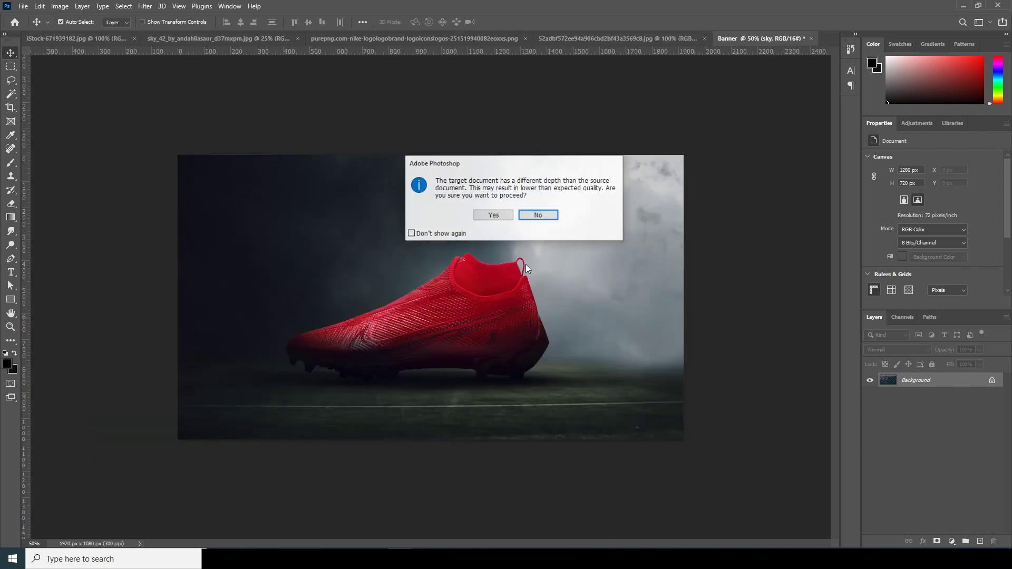
click(540, 215)
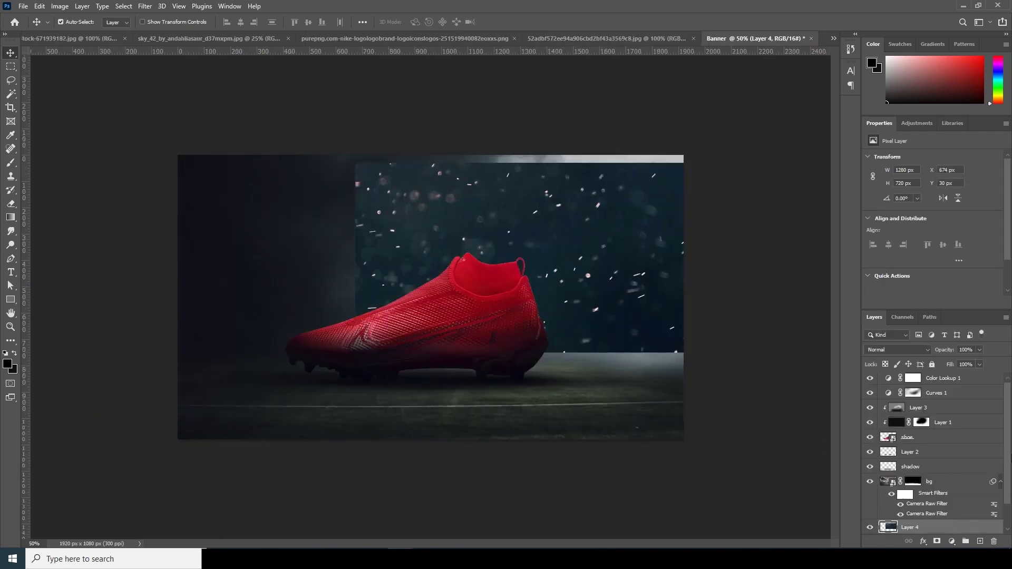
Scale the particle image to about 2427 x 1365 px and reposition it to cover the whole canvas.
scroll(921, 476, down, 2)
key(ctrl)
key(ctrl+t)
drag(613, 290, 484, 291)
drag(563, 355, 606, 363)
key(Return)
Blend the particle layer in Screen mode at 20% opacity.
click(896, 350)
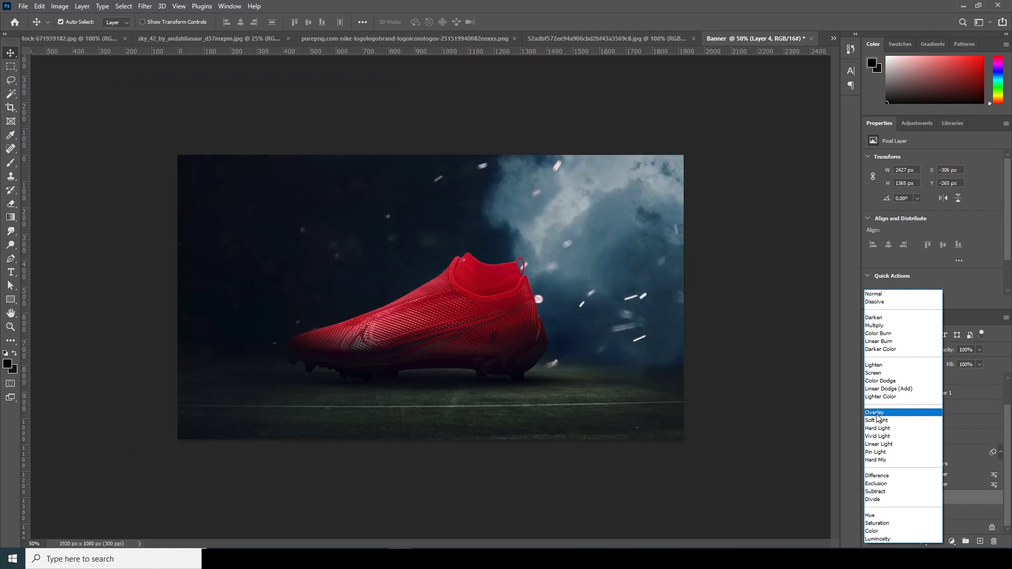
click(880, 373)
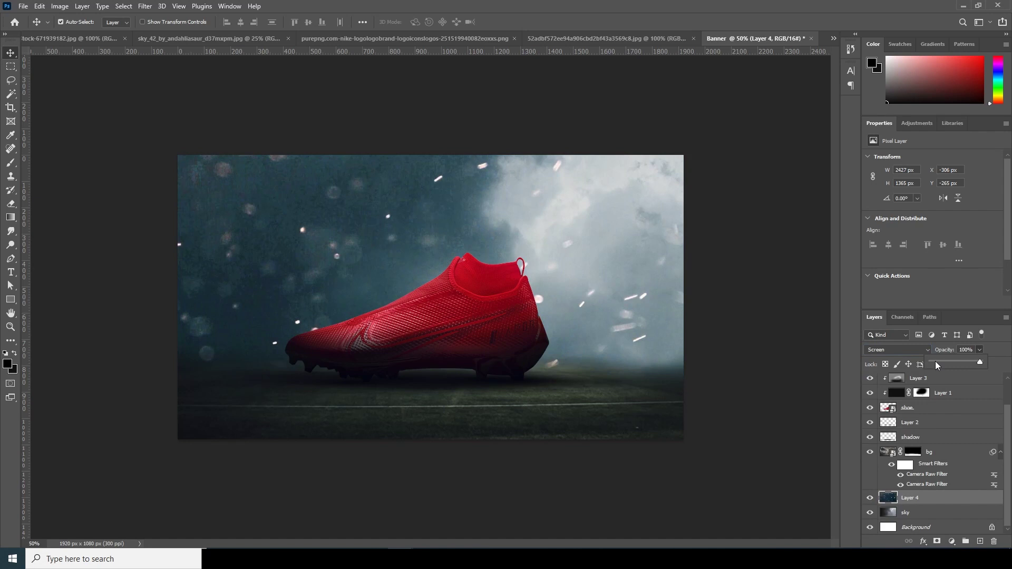
drag(935, 361, 937, 362)
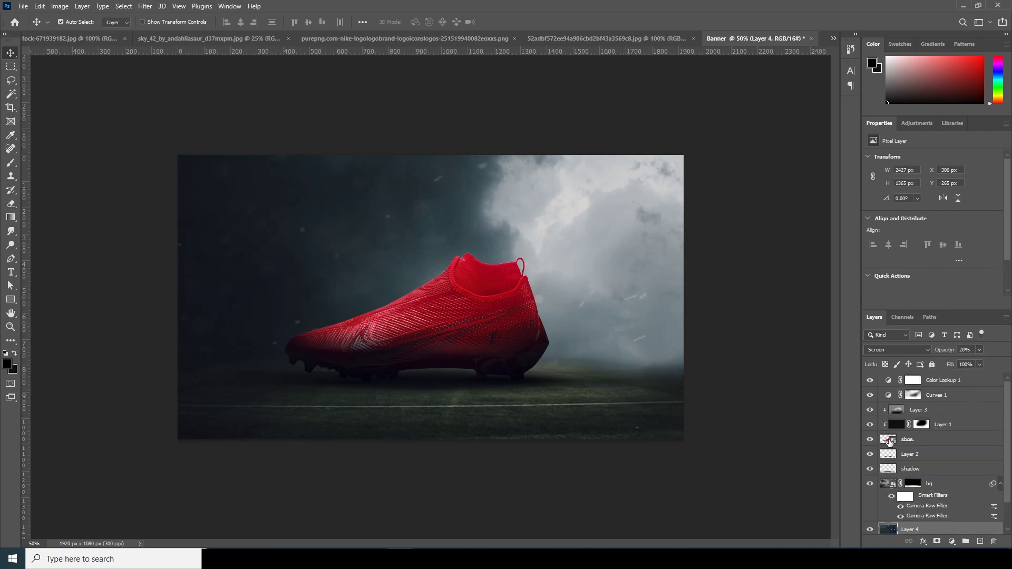
Add a Photo Filter adjustment above Color Lookup 1 using the Green filter, and set the layer's opacity to 65%.
click(953, 543)
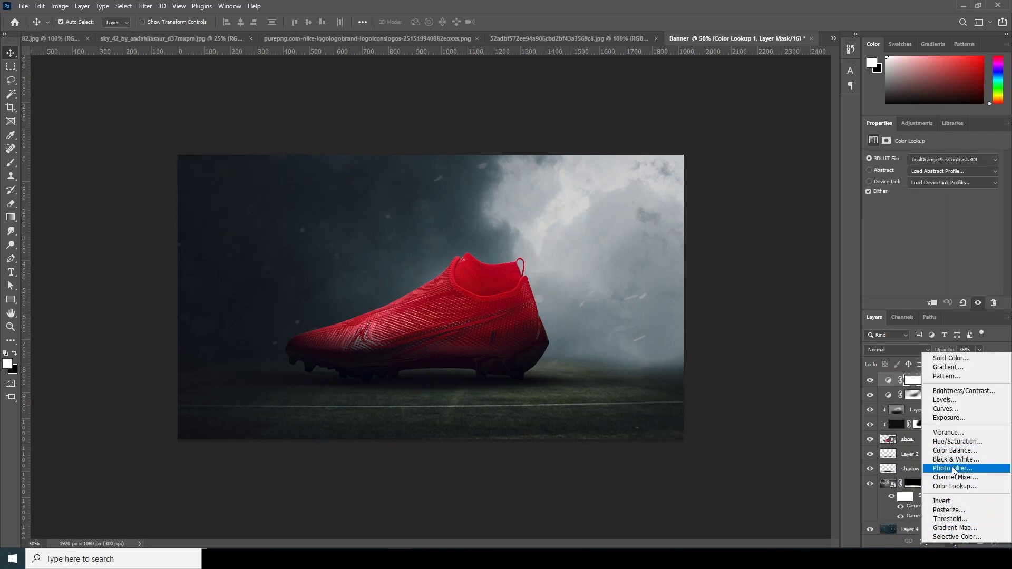
click(954, 469)
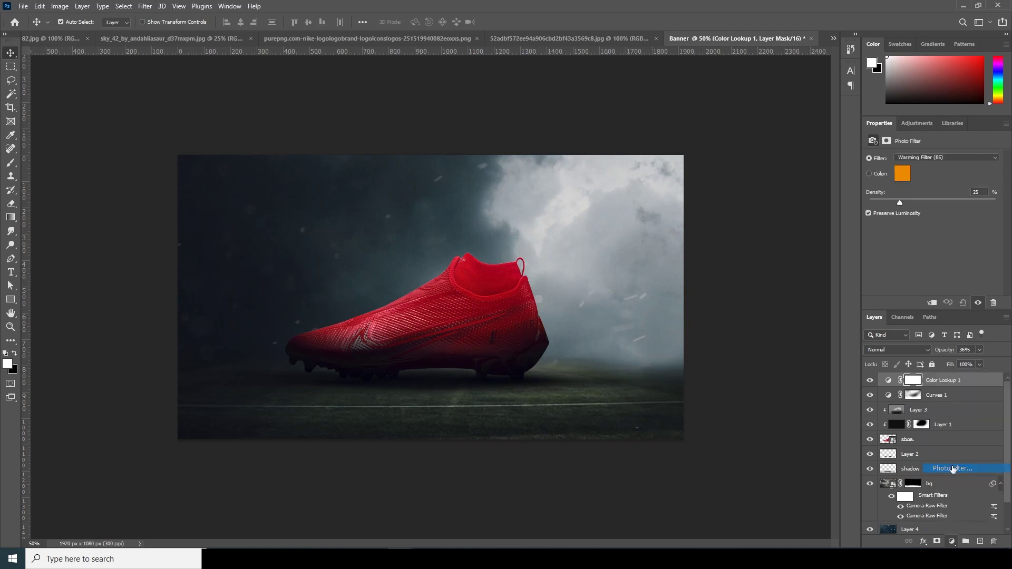
click(918, 158)
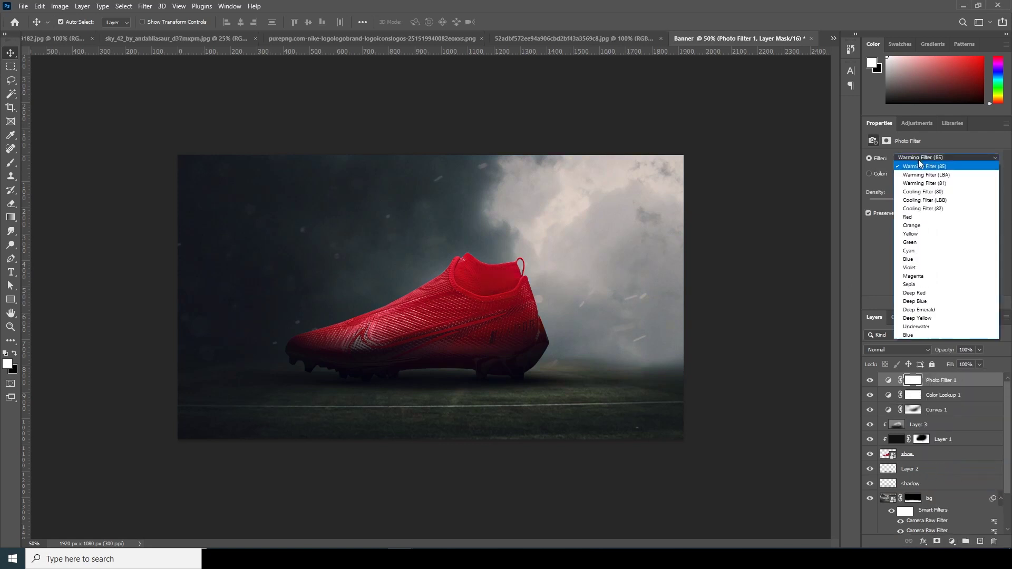
click(917, 243)
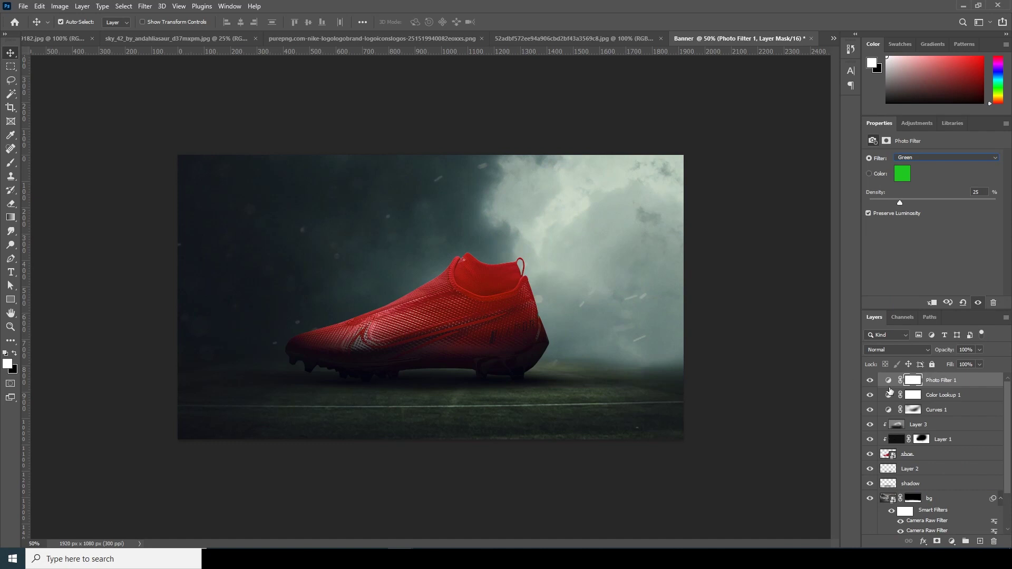
click(869, 380)
click(870, 381)
click(869, 381)
click(870, 380)
click(870, 380)
click(870, 381)
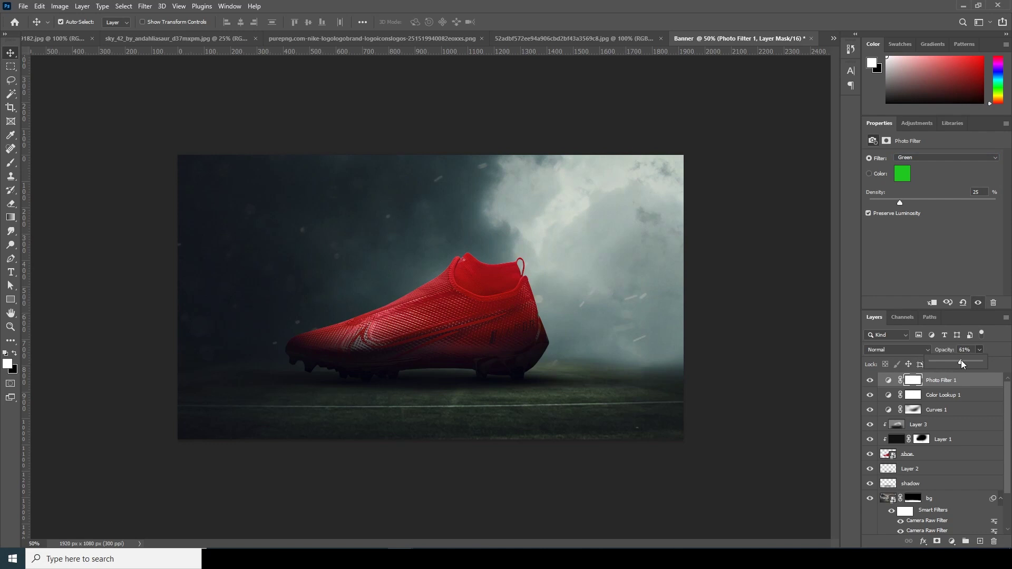
drag(960, 362, 963, 362)
Draw a wide triangle about 426 x 122 px in the sky above the shoe's heel, with a dark red fill and no stroke.
key(t)
scroll(642, 423, up, 3)
scroll(605, 422, down, 1)
scroll(609, 422, down, 1)
scroll(610, 422, up, 2)
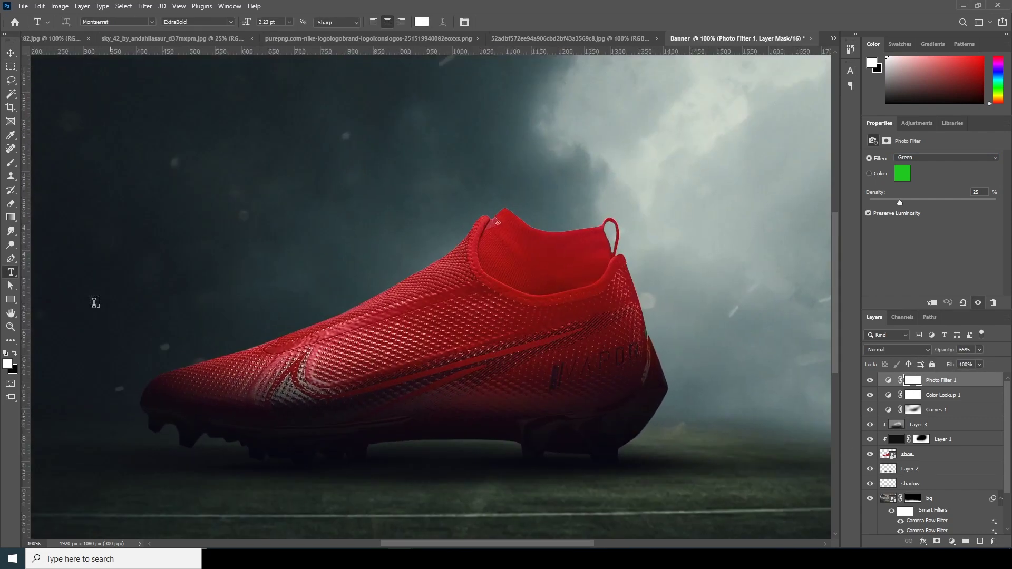
click(11, 300)
right_click(11, 300)
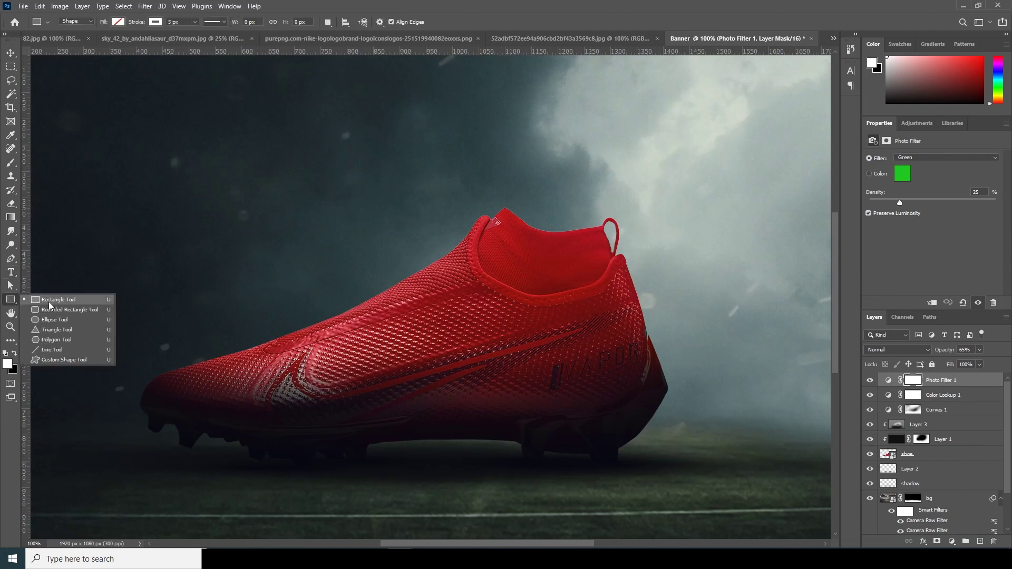
click(70, 330)
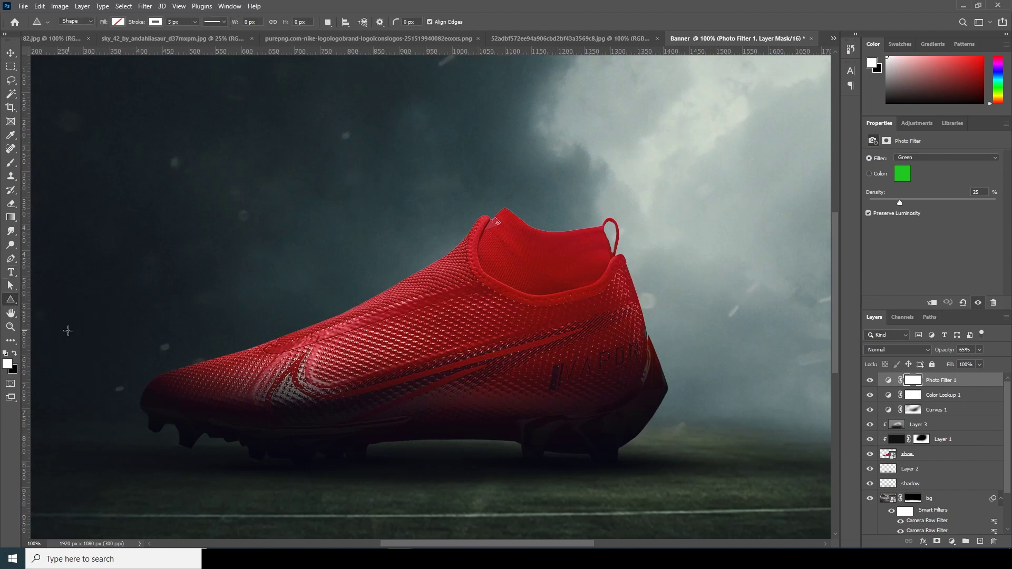
click(155, 22)
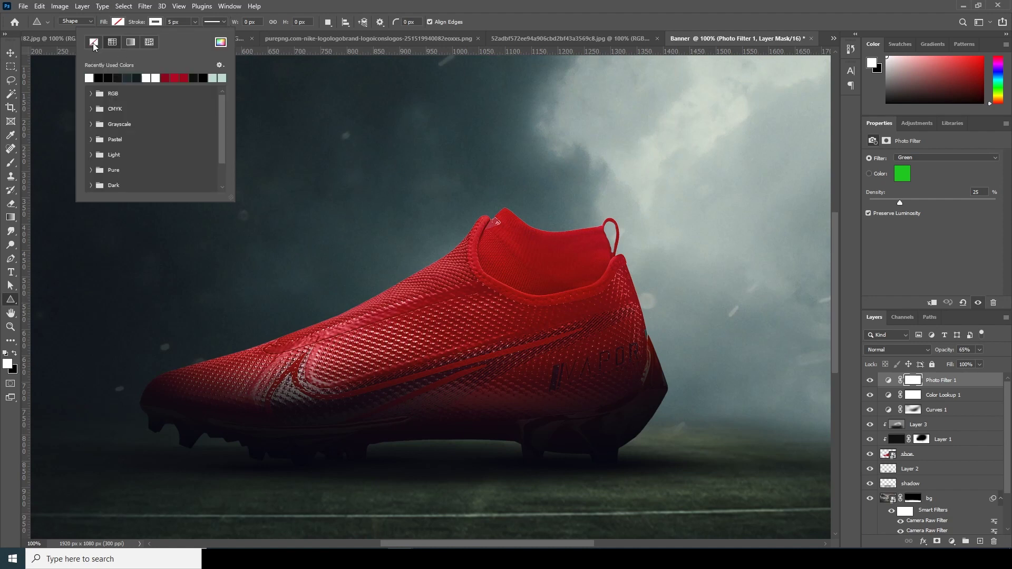
click(94, 42)
click(118, 22)
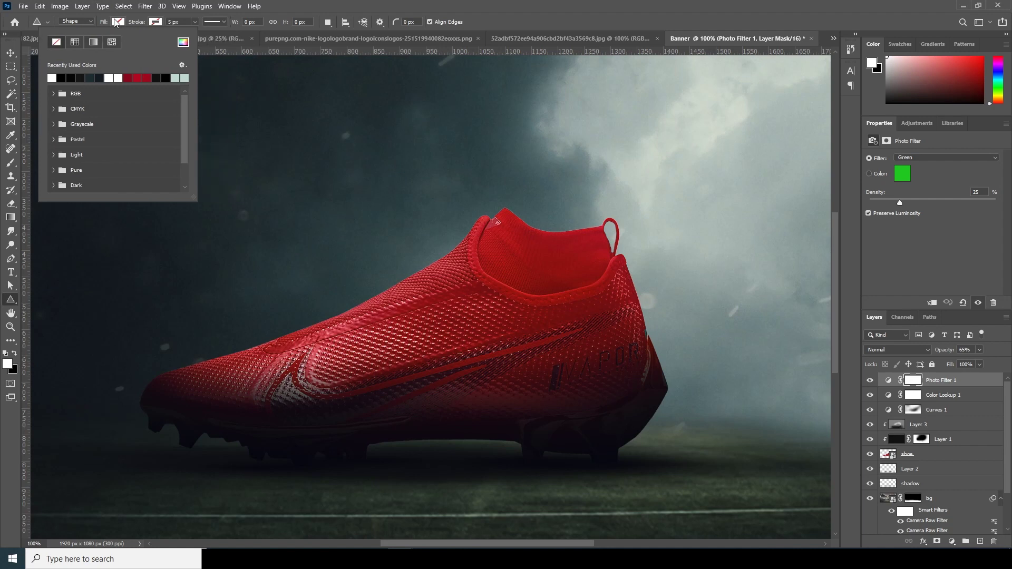
click(140, 77)
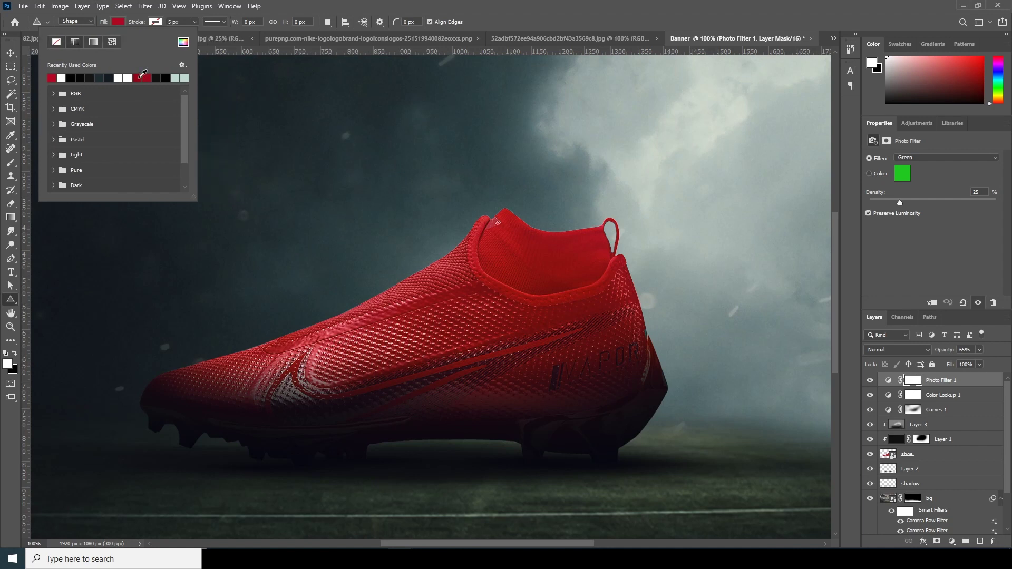
drag(556, 122, 781, 186)
drag(734, 294, 539, 308)
Duplicate the triangle and move the copy's lower-left corner inward to beneath its apex, converting the live shape to a regular path.
click(10, 53)
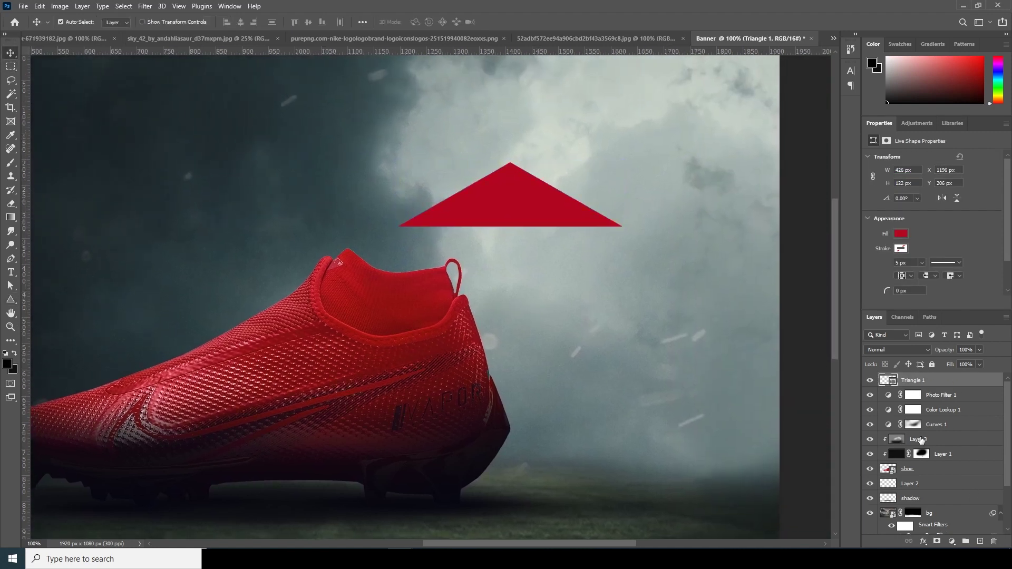
key(ctrl+j)
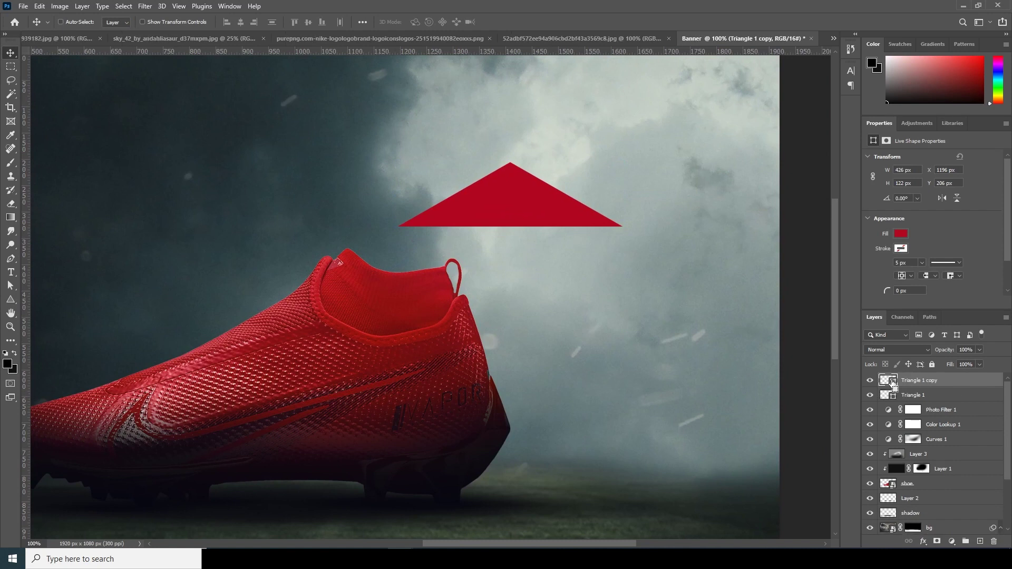
click(13, 286)
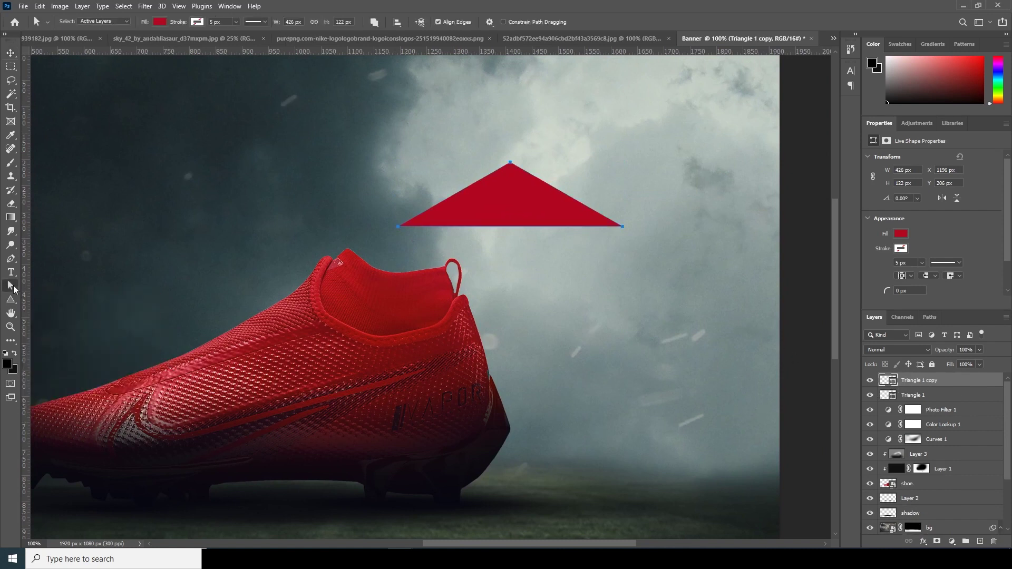
click(68, 288)
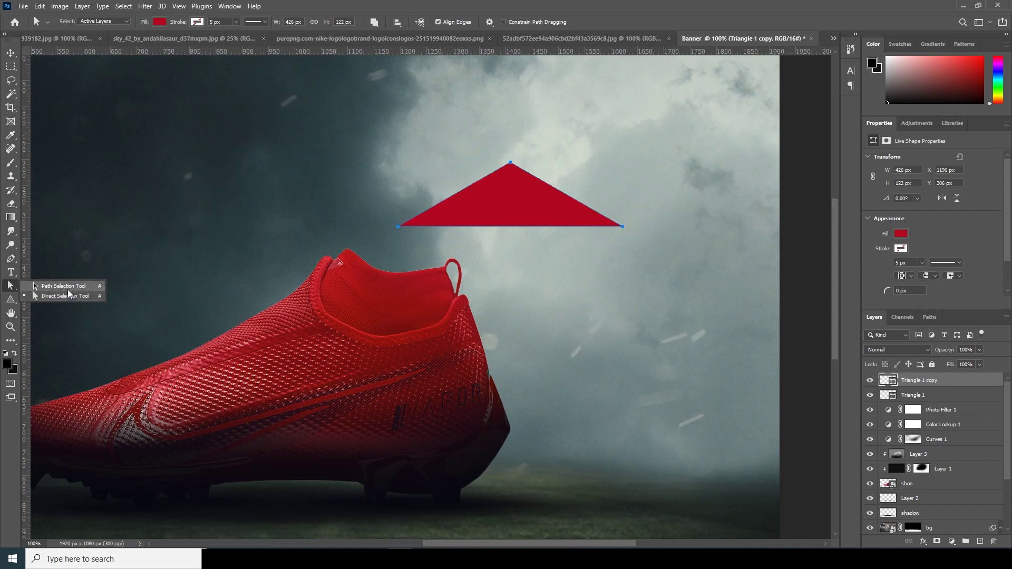
click(40, 297)
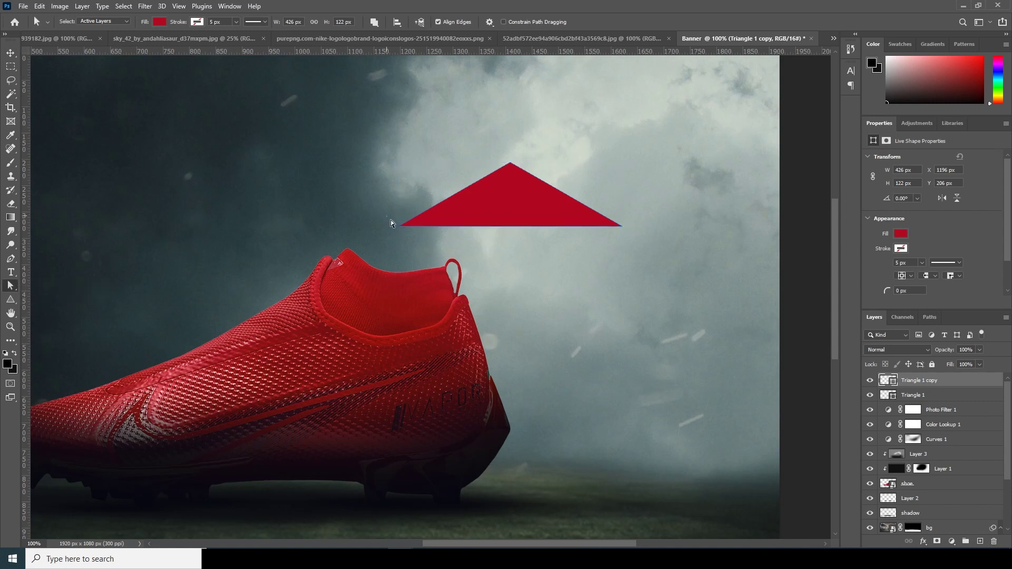
drag(398, 227, 511, 203)
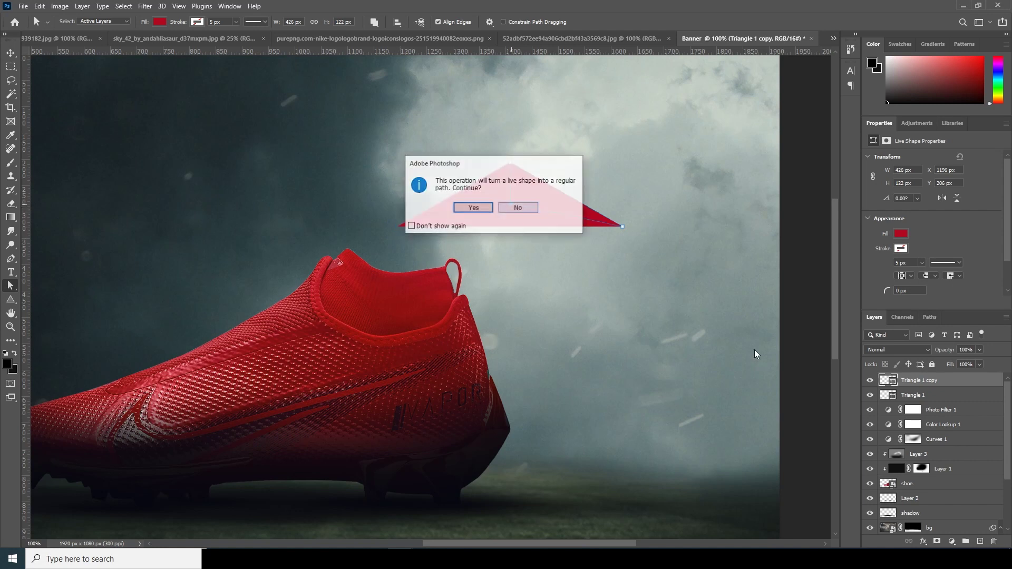
click(486, 211)
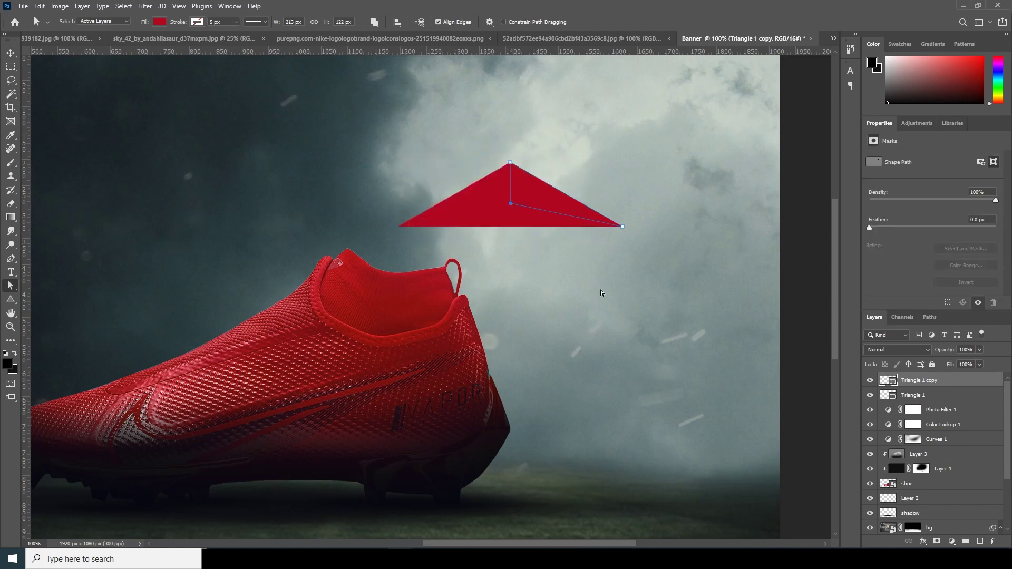
Set the fill of the reshaped triangle copy to the darker red #a2041a.
double_click(891, 381)
click(808, 243)
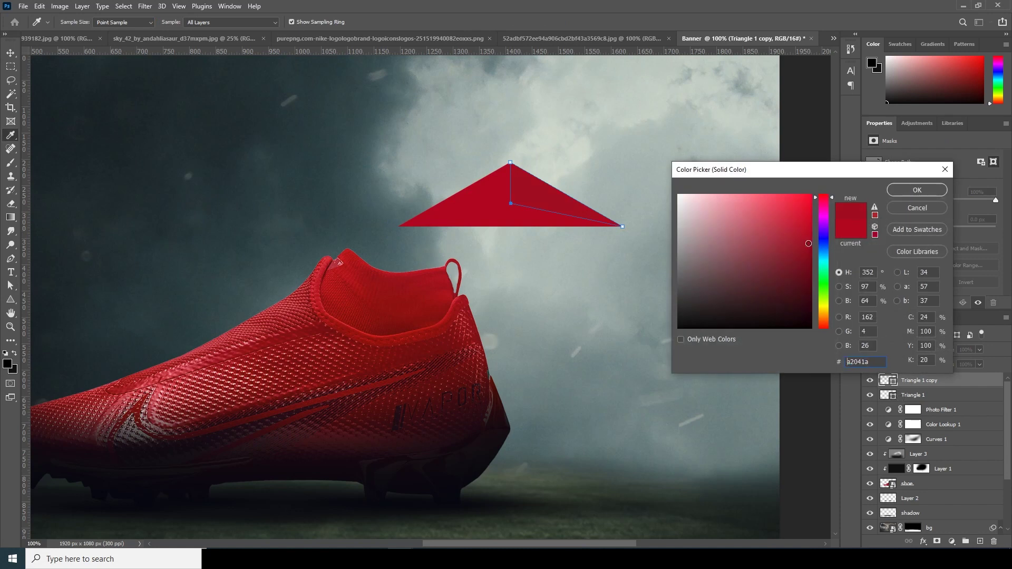
click(911, 190)
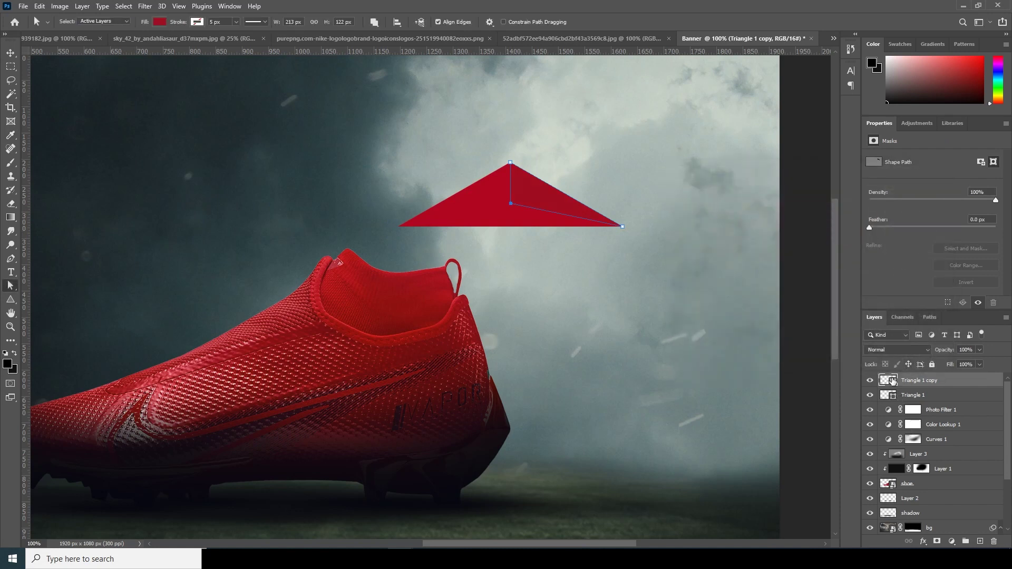
Duplicate the darker facet and reshape the copy into the triangle's mirrored left facet, about 212 x 122 px, meeting beneath the apex.
key(ctrl+j)
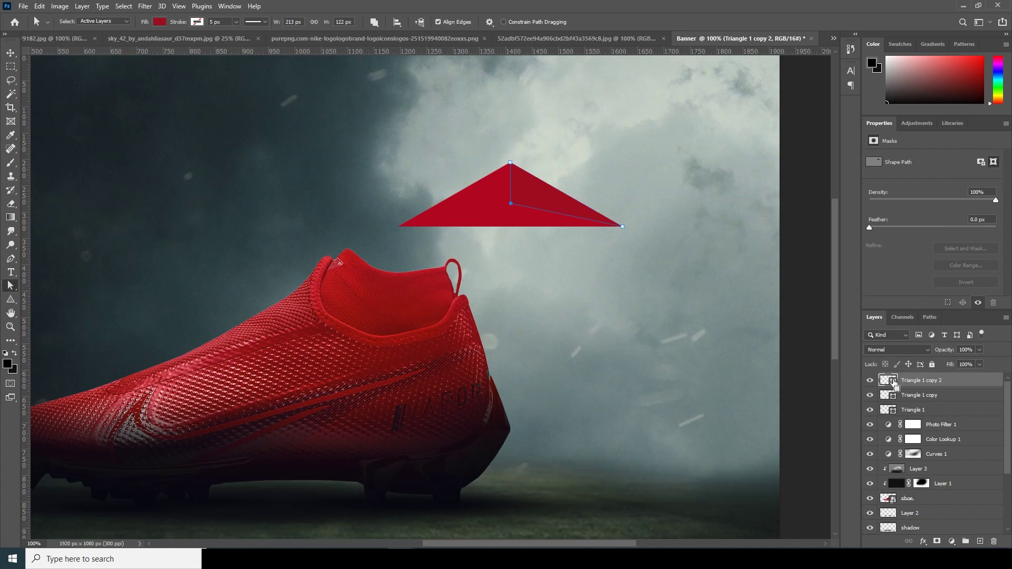
drag(511, 208, 400, 227)
scroll(398, 226, up, 5)
mouse_move(392, 304)
mouse_down()
mouse_move(397, 315)
mouse_move(407, 308)
mouse_up()
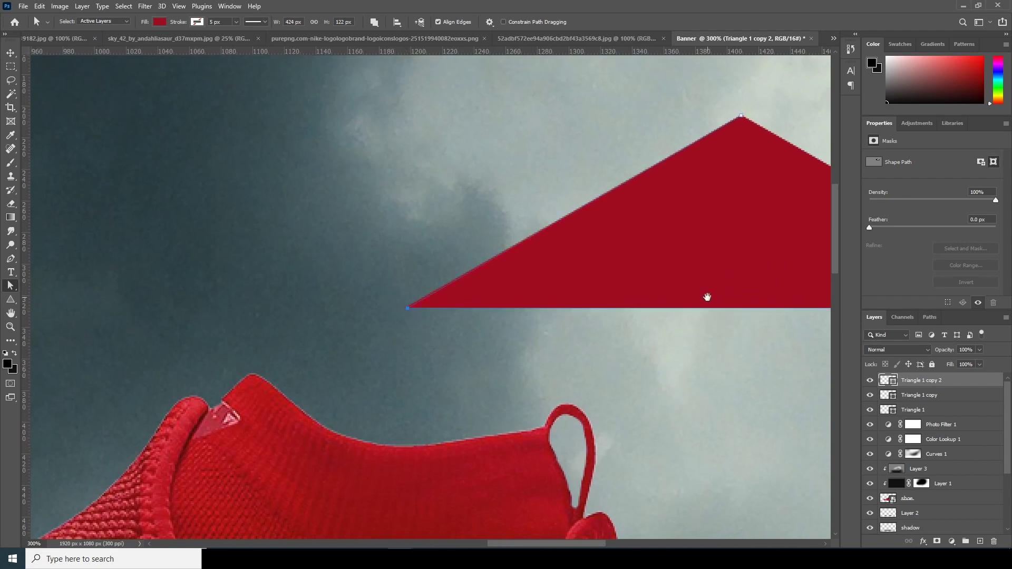
drag(707, 293, 357, 276)
drag(743, 283, 409, 216)
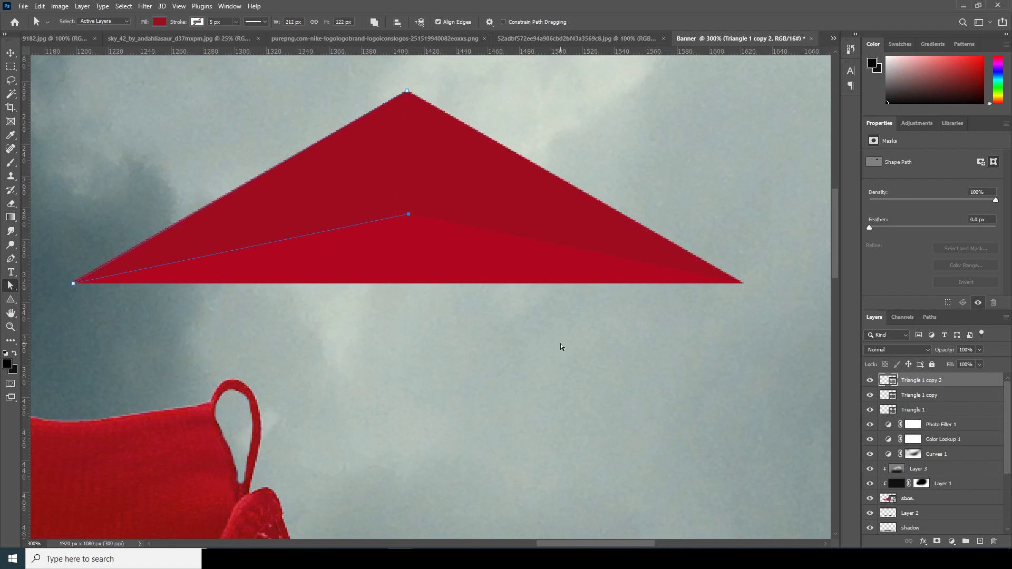
Change the left facet's fill to a slightly brighter red than the base triangle.
key(ctrl+0)
key(ctrl+1)
drag(690, 298, 477, 355)
double_click(891, 380)
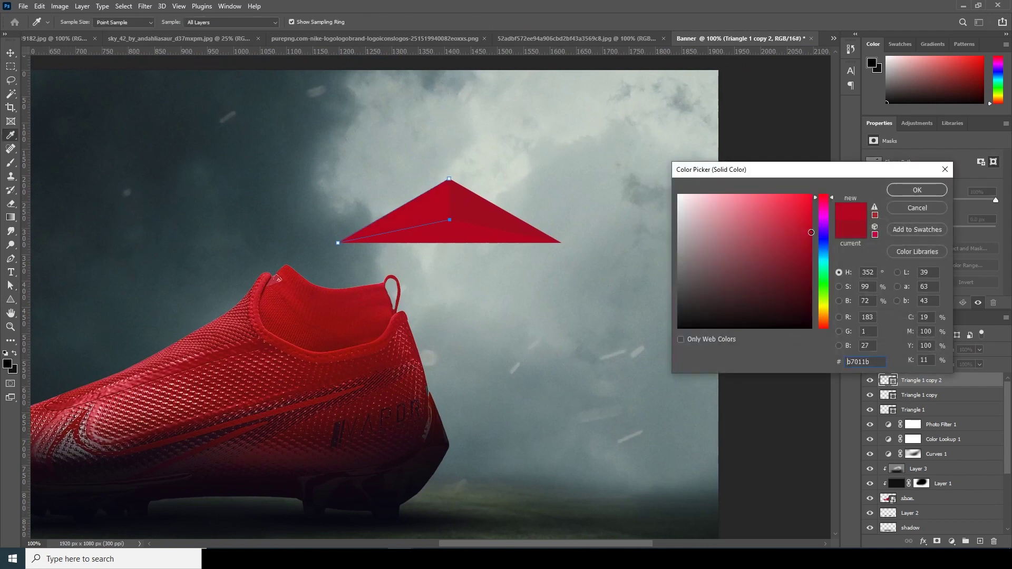
drag(811, 231, 811, 227)
click(918, 190)
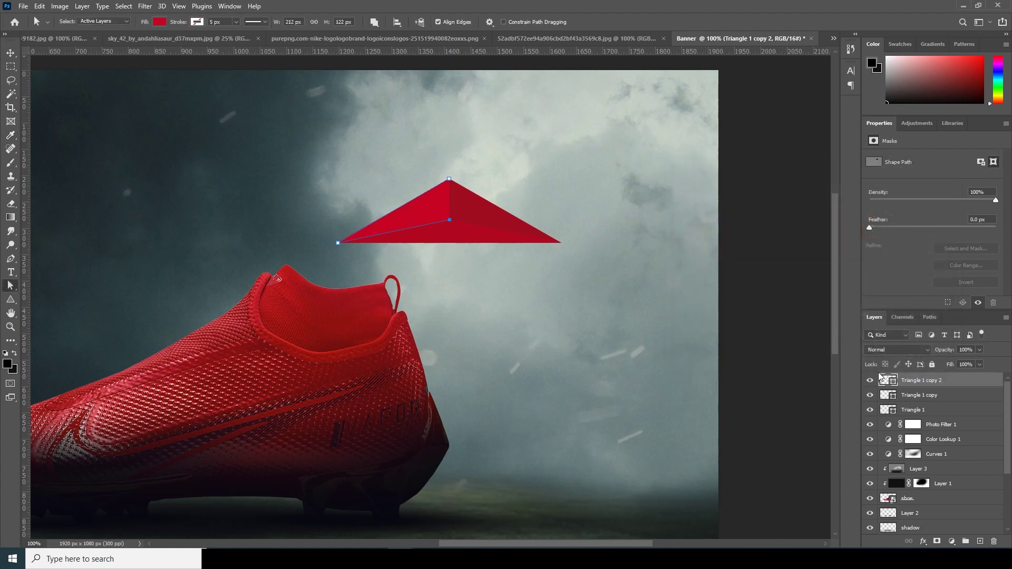
click(889, 398)
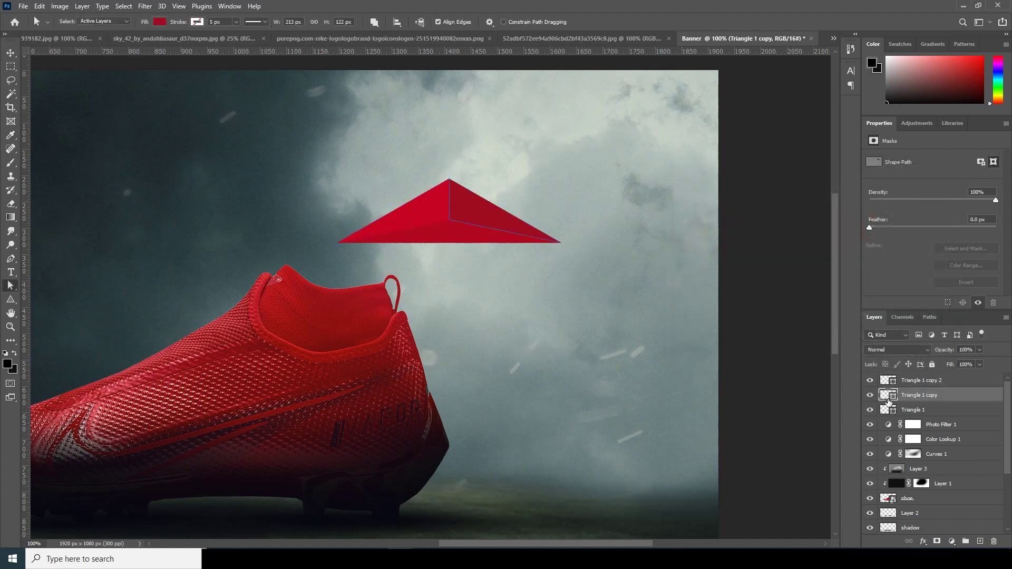
click(10, 52)
click(551, 285)
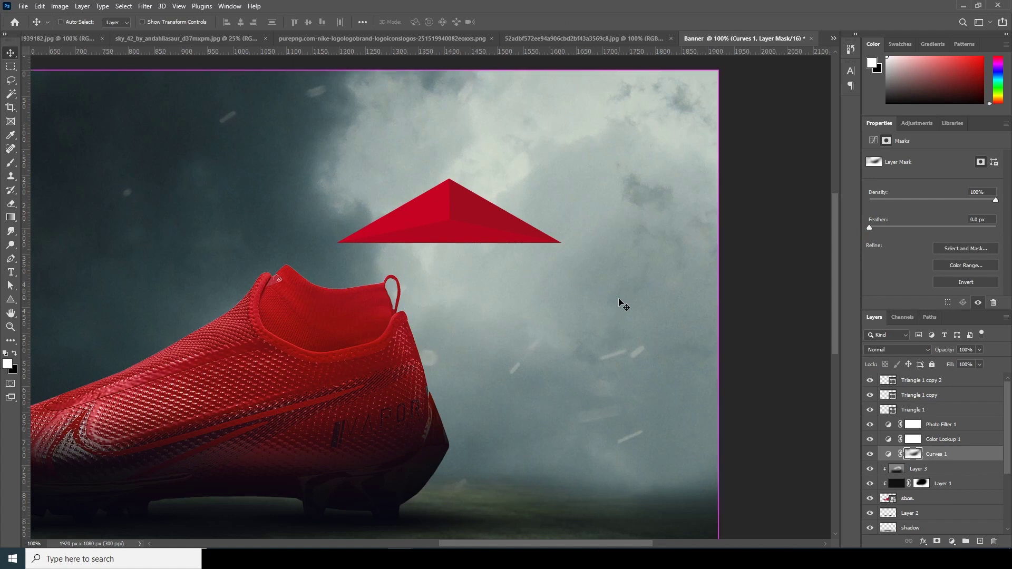
key(ctrl+minus)
key(ctrl+minus)
key(ctrl+minus)
key(ctrl+plus)
key(ctrl+plus)
key(ctrl+plus)
drag(640, 293, 464, 286)
double_click(494, 249)
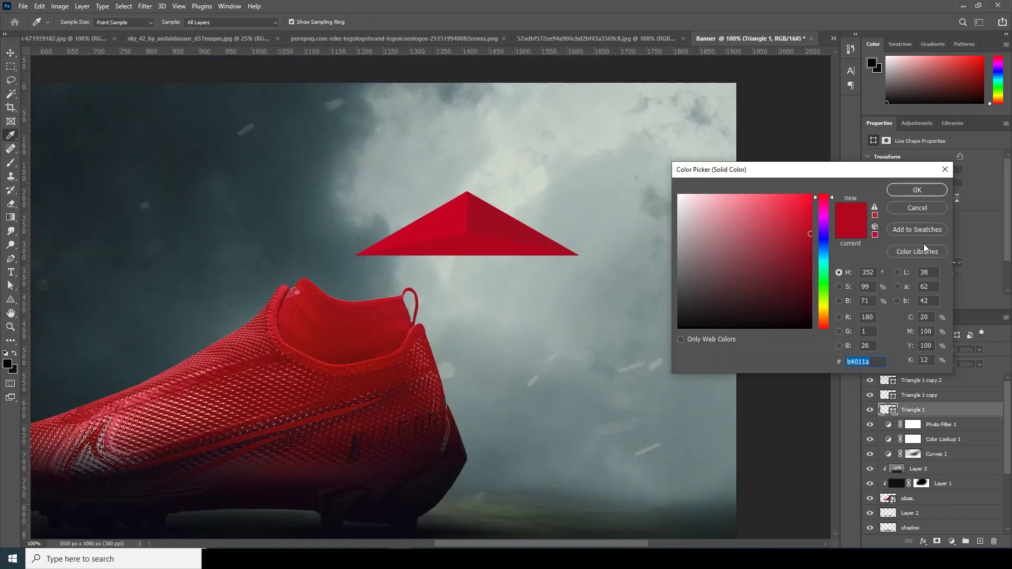
click(920, 203)
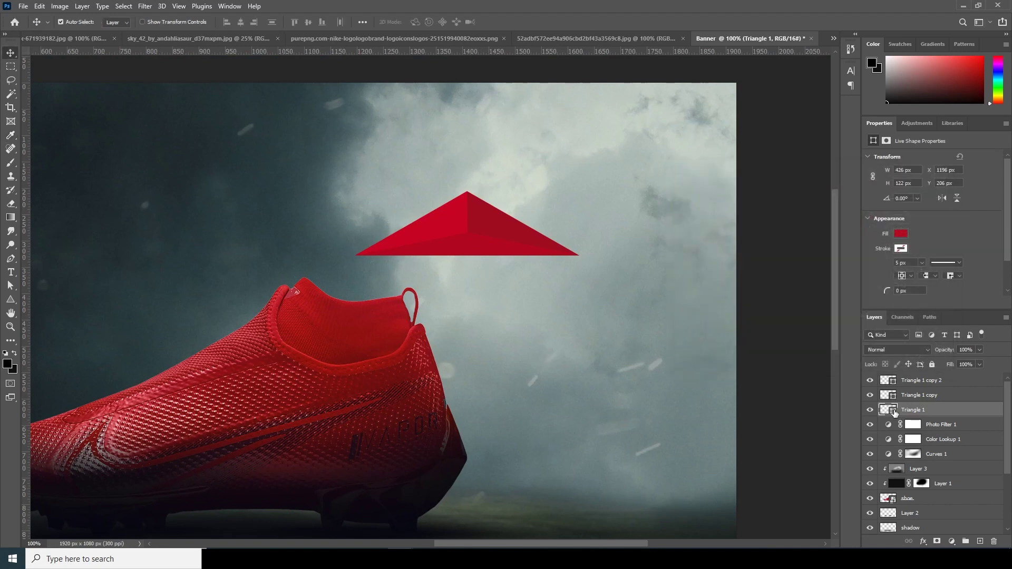
Set the base triangle's fill to the deep red #890315 to shade the bottom facet.
double_click(888, 410)
drag(810, 234, 810, 257)
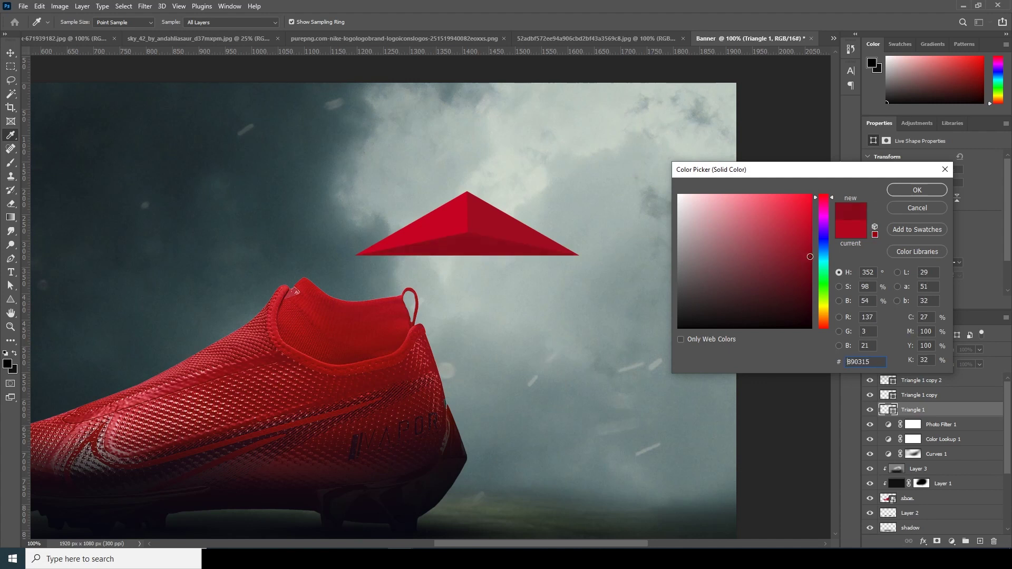
click(908, 188)
key(v)
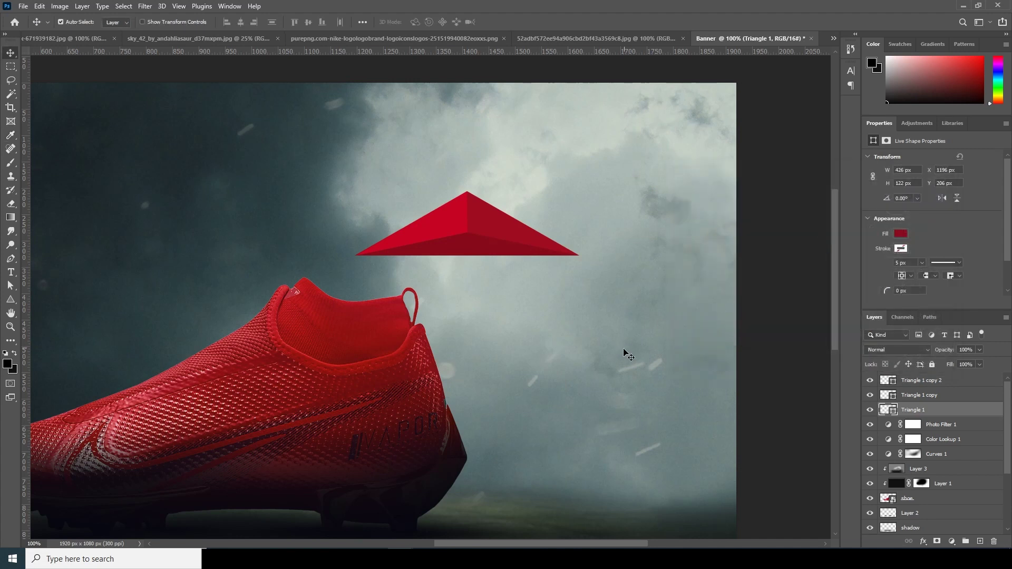
Select all three triangle layers and group them.
key(ctrl+0)
key(ctrl)
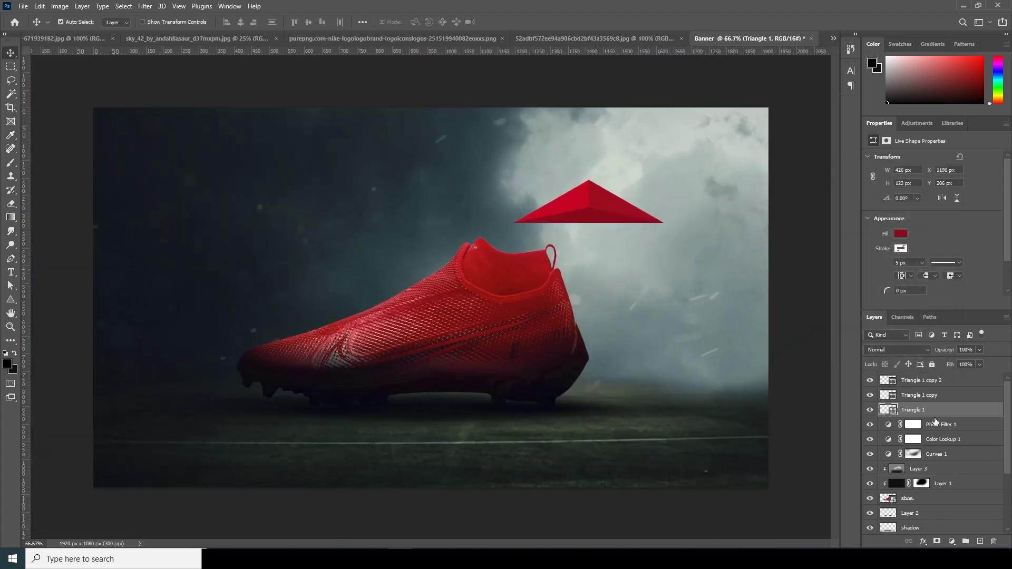
shift+click(926, 384)
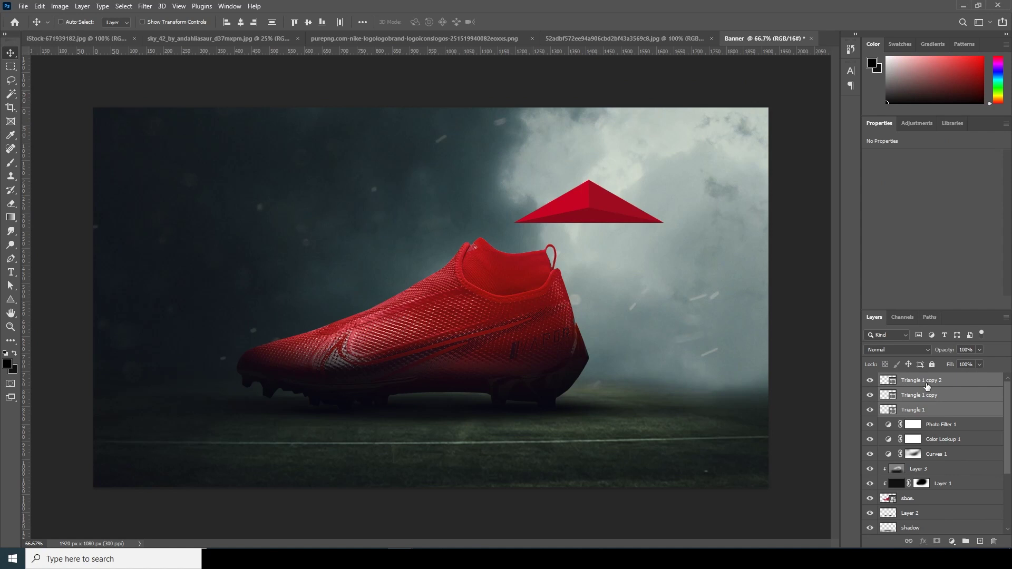
key(ctrl+g)
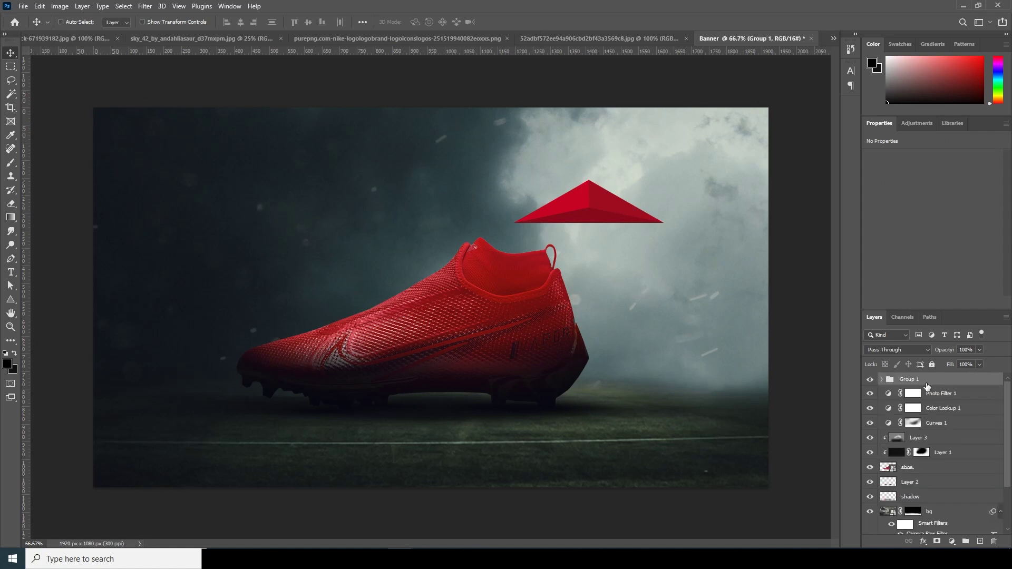
Duplicate the triangle group, hide the original group and convert the copy to a smart object.
key(ctrl+j)
click(870, 393)
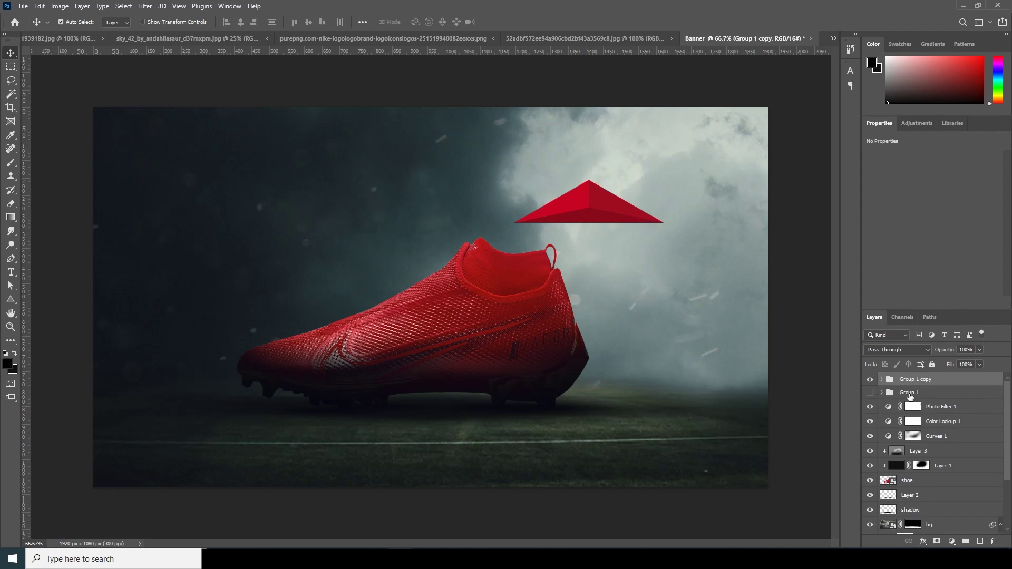
right_click(935, 379)
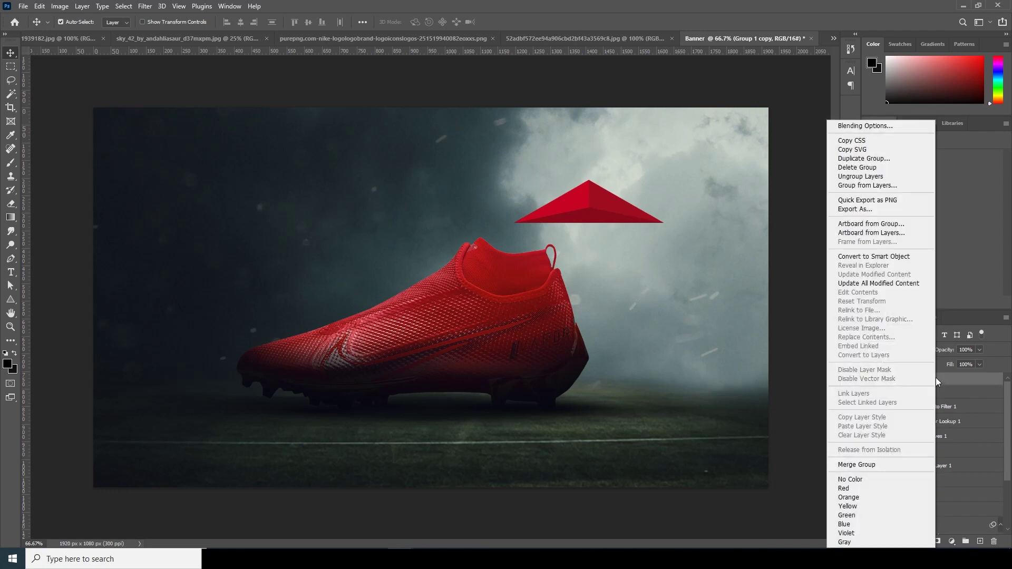
click(875, 257)
click(871, 381)
click(871, 381)
Shrink the triangle smart object to about 97 x 179 px, rotate it about 116.7° and place it above the shoe's heel loop.
key(ctrl+t)
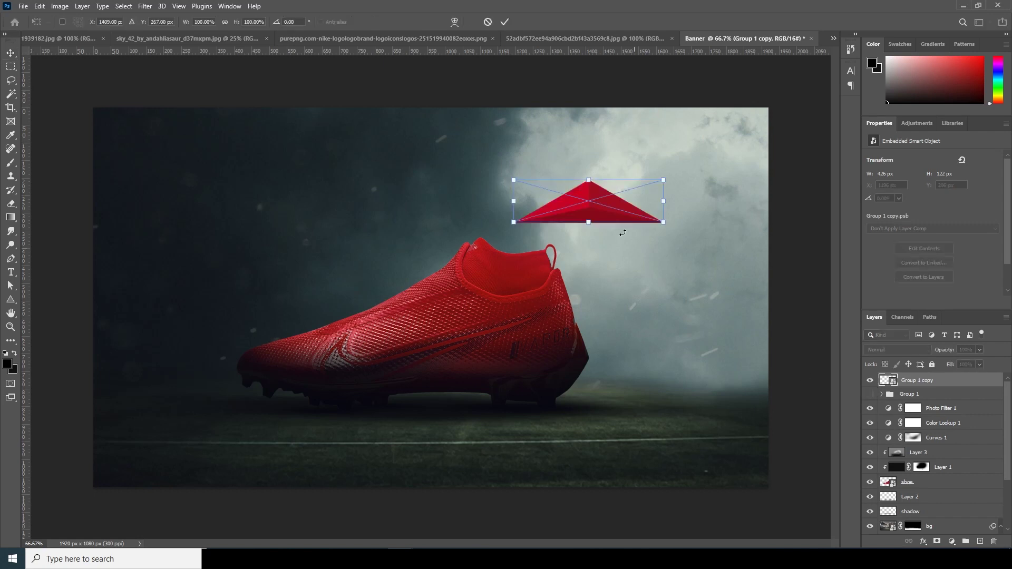
drag(664, 223, 630, 212)
drag(651, 179, 589, 248)
mouse_move(580, 242)
mouse_down()
mouse_move(594, 241)
mouse_move(559, 219)
mouse_move(594, 219)
mouse_move(594, 240)
mouse_up()
mouse_move(634, 191)
mouse_down()
mouse_move(637, 201)
mouse_move(620, 204)
mouse_up()
key(Return)
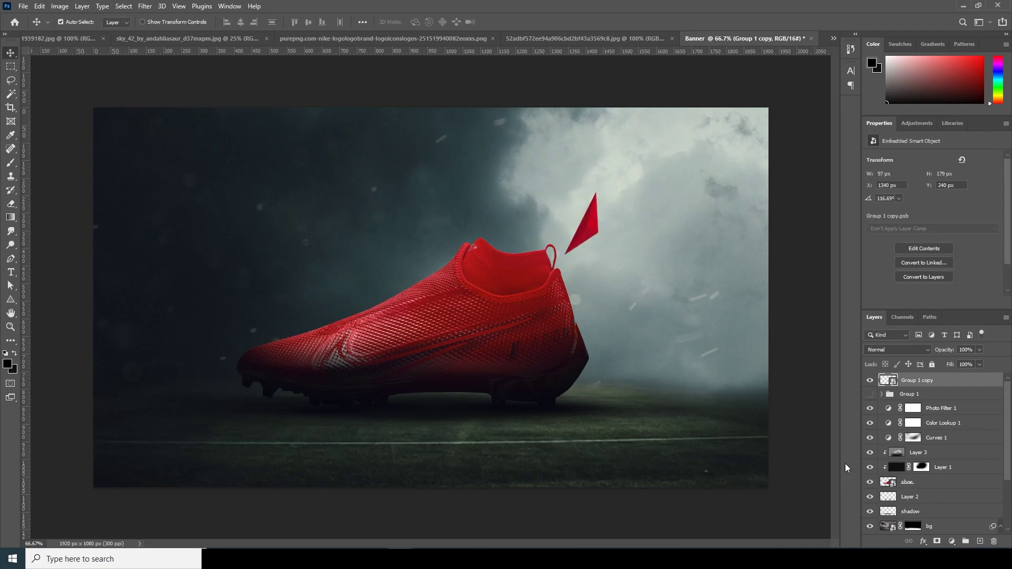
Duplicate the shard, resize the copy to about 109 x 48 px at 16.4° and place it above the front of the shoe.
key(ctrl+j)
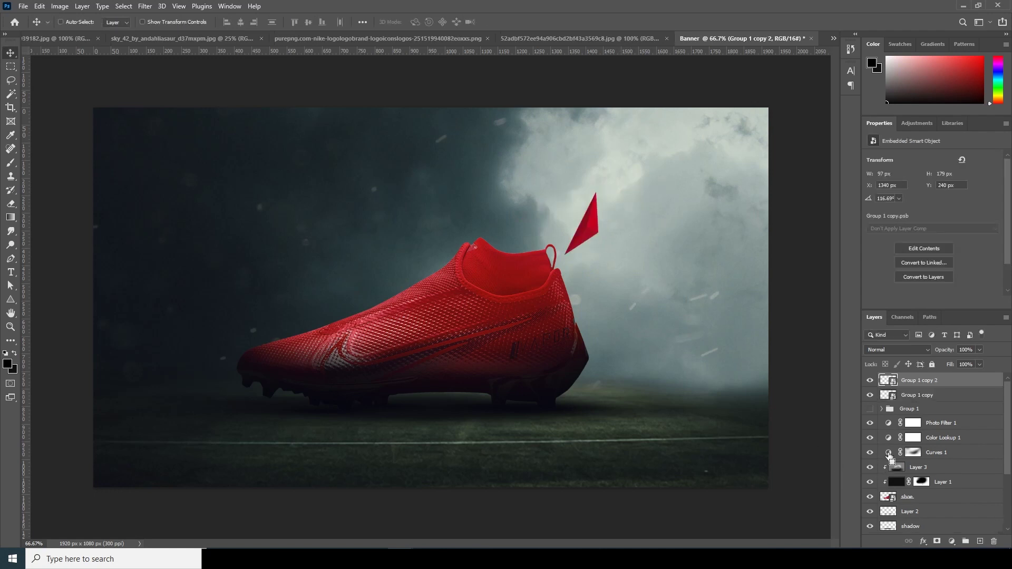
key(ctrl+t)
drag(654, 200, 554, 161)
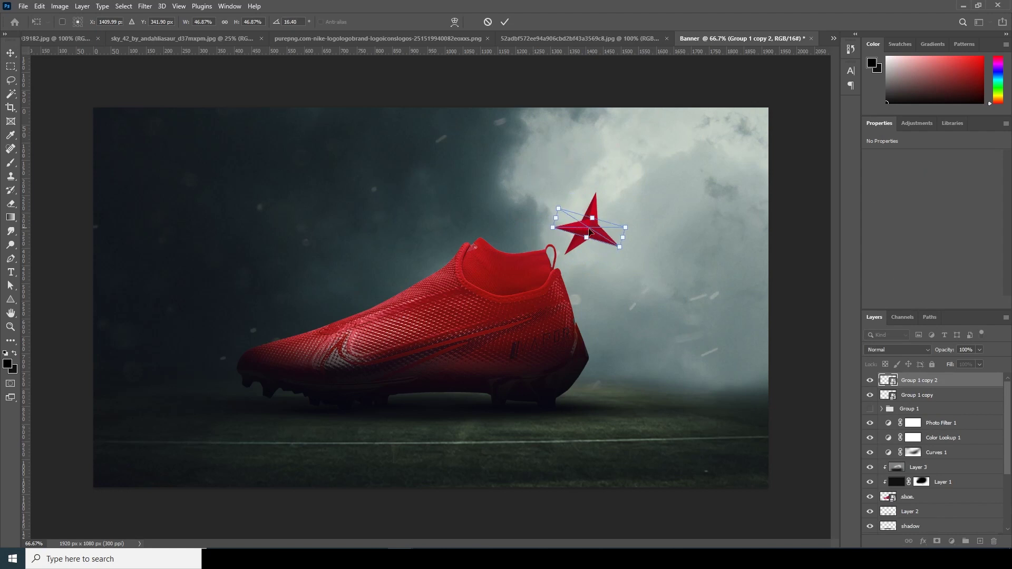
drag(601, 237, 386, 258)
key(Return)
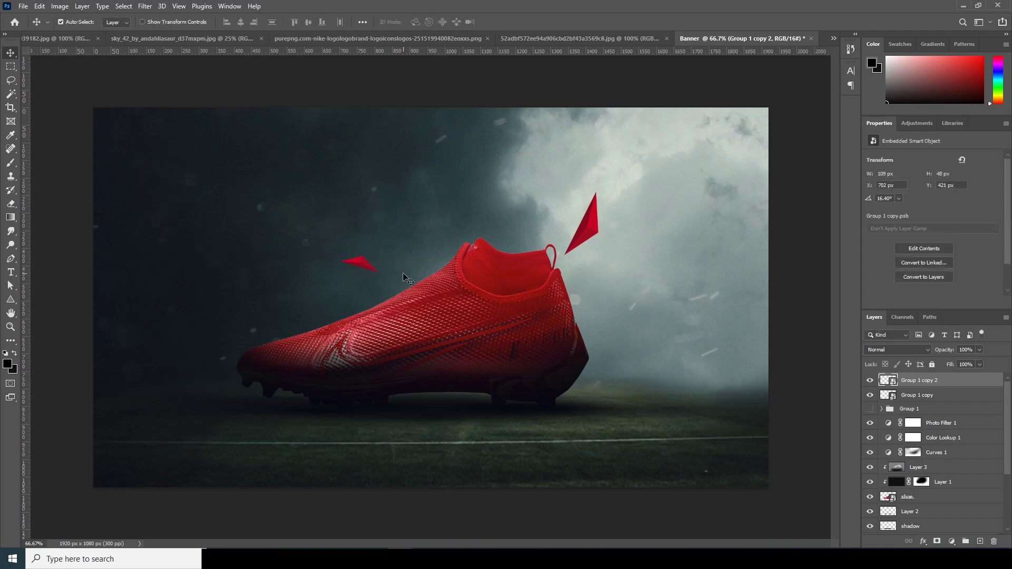
Add six more shard copies, scaled and rotated differently, scattered above the forefoot, beside the heel loop and behind the heel.
key(ctrl+j)
key(ctrl+t)
drag(417, 210, 580, 221)
key(Return)
key(ctrl+alt+t)
key(Return)
key(ctrl+alt+t)
key(Return)
key(ctrl+alt+t)
key(Return)
key(ctrl+alt+t)
key(Return)
key(ctrl+alt+t)
drag(572, 271, 637, 331)
key(ctrl+minus)
key(Return)
Move all the shard smart objects beneath the Curves 1 adjustment layer in the stack.
shift+click(918, 483)
drag(918, 483, 923, 462)
key(t)
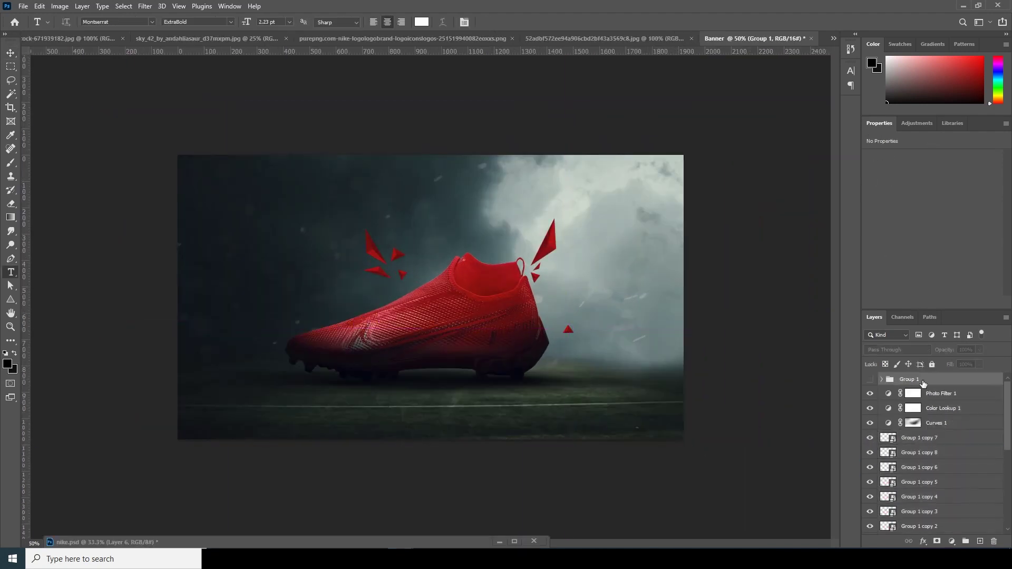
drag(11, 280, 63, 271)
click(440, 308)
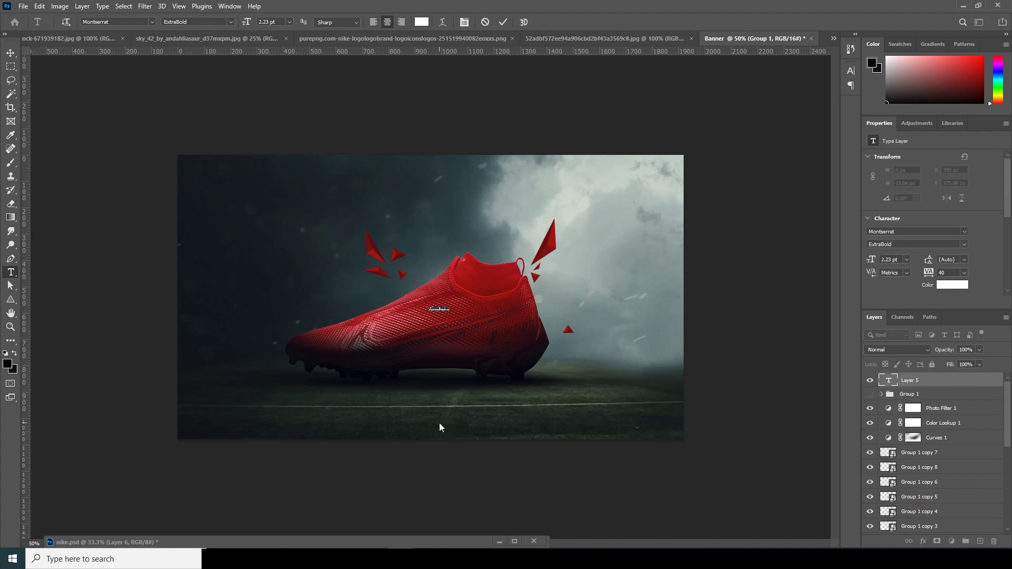
Copy the description paragraph, "FIND YOUR GREATNESS." headline and "nike vapour edge pro" title from nike.psd, placing the title above the shoe and the others over it.
click(10, 53)
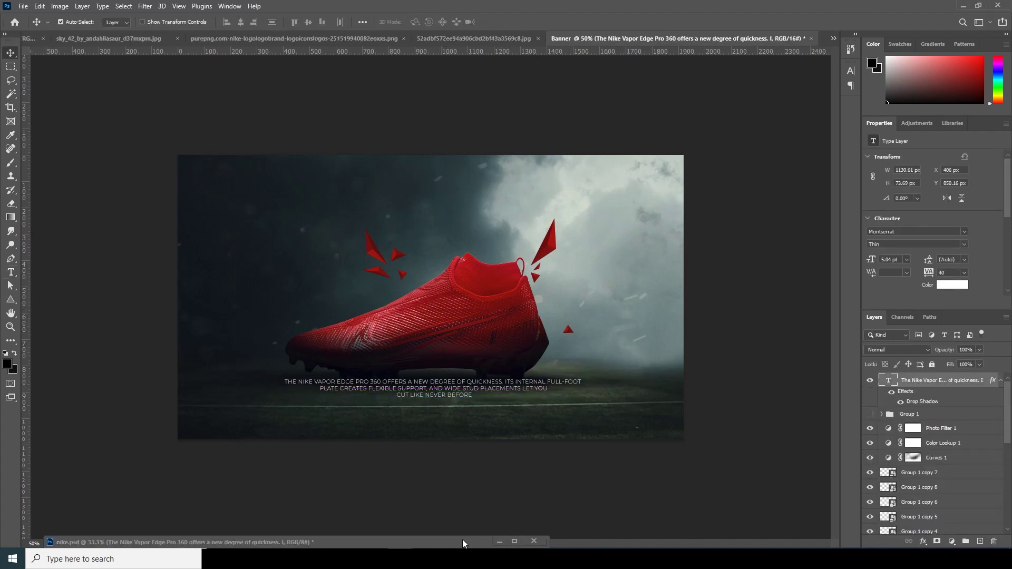
drag(923, 482, 504, 350)
click(127, 542)
drag(926, 420, 477, 191)
drag(506, 405, 507, 388)
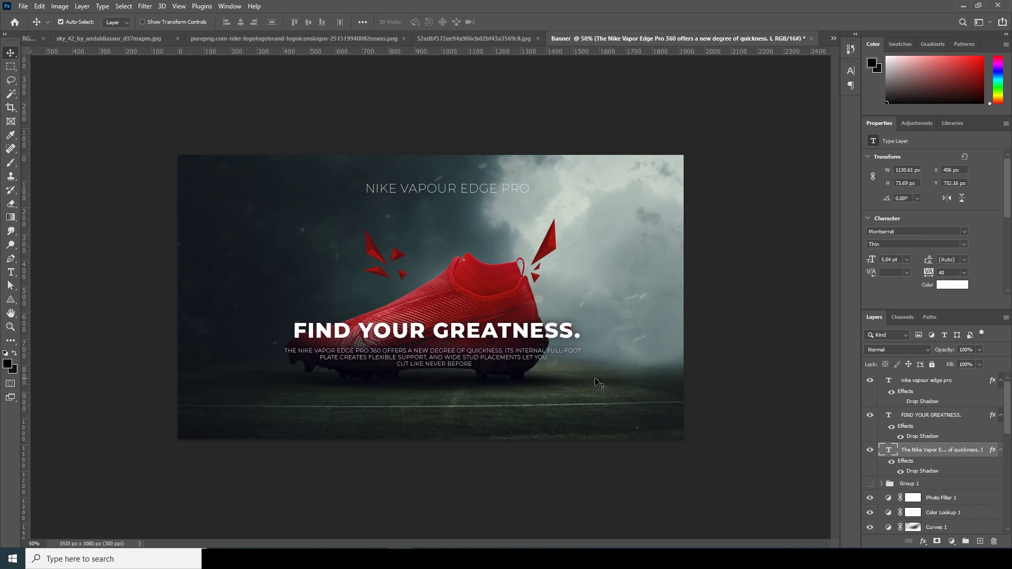
Scale the headline and description paragraph together to 78.1% and position them over the lower part of the shoe.
ctrl+click(930, 419)
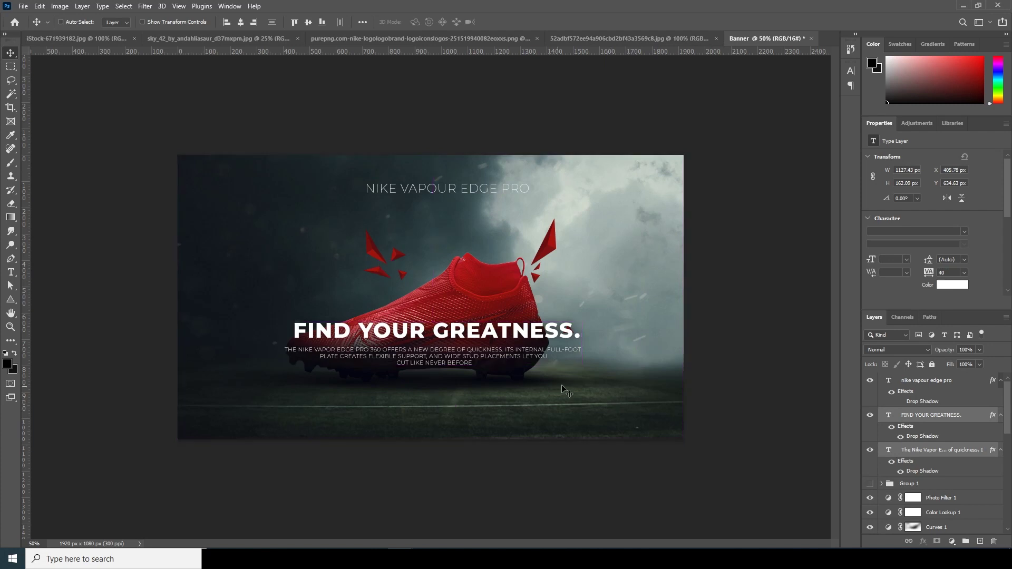
key(ctrl+t)
drag(583, 366, 550, 359)
drag(483, 351, 482, 343)
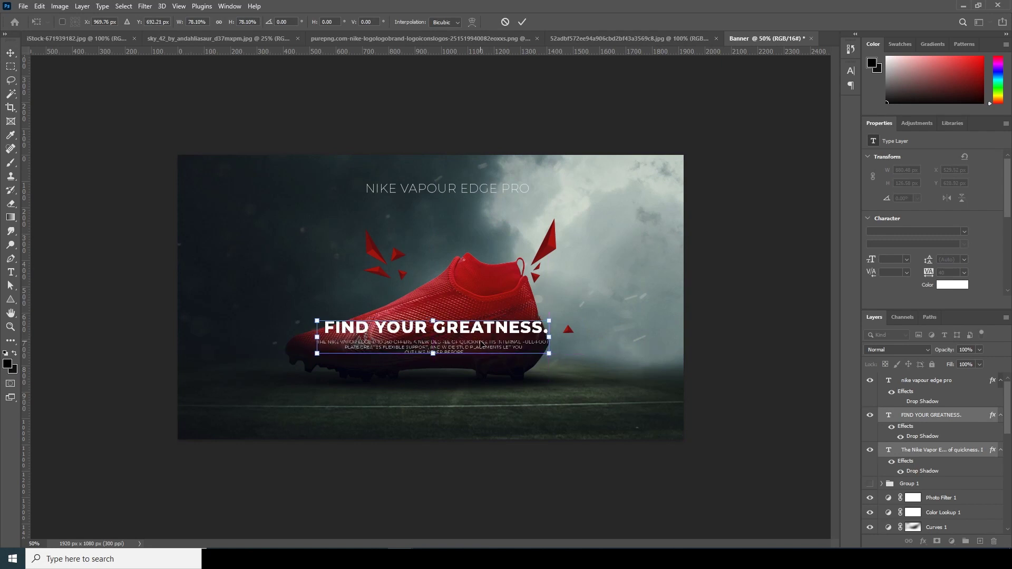
key(Return)
Nudge the description paragraph up toward the headline and move the "nike vapour edge pro" title slightly higher.
click(562, 401)
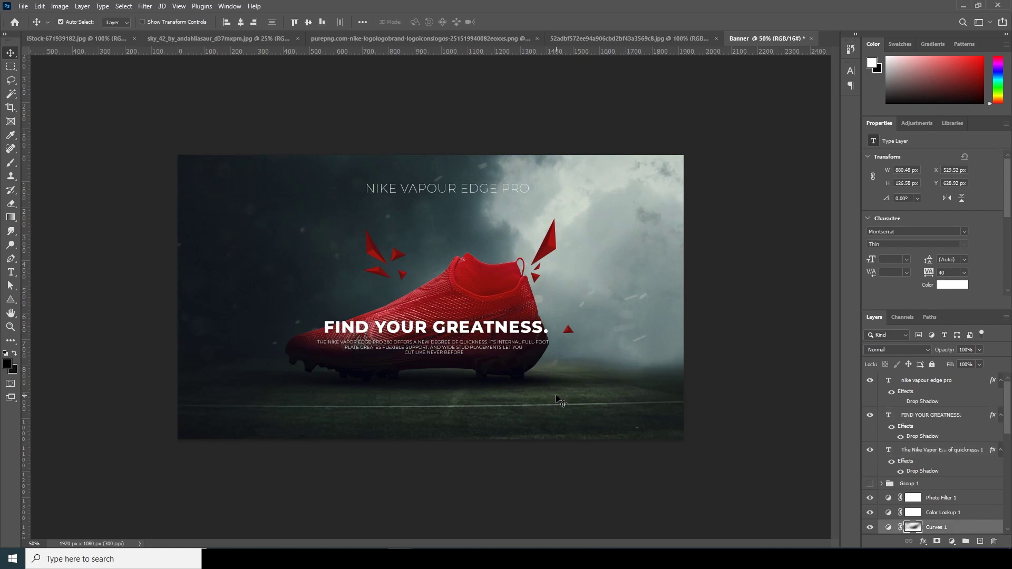
click(458, 353)
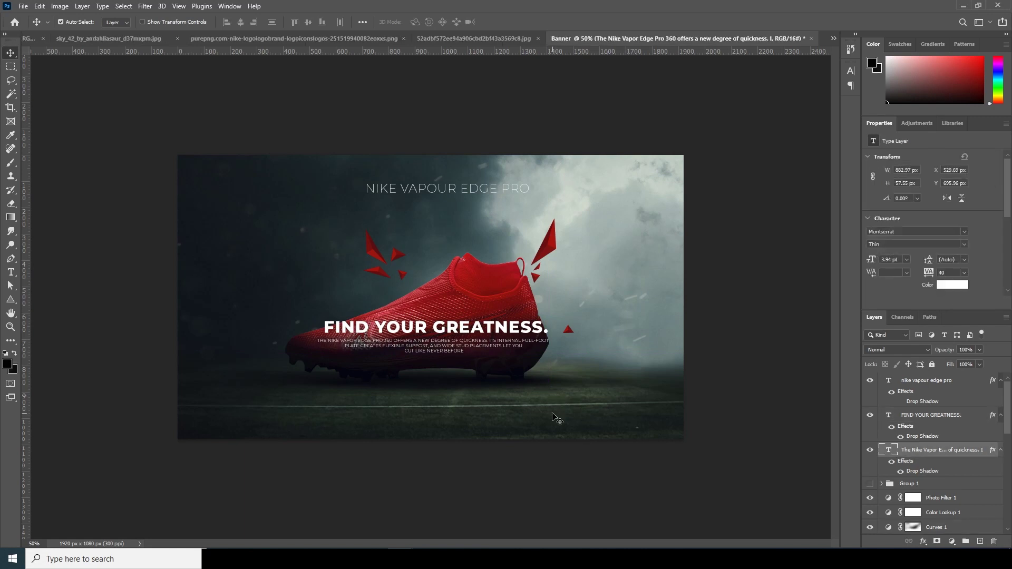
click(605, 308)
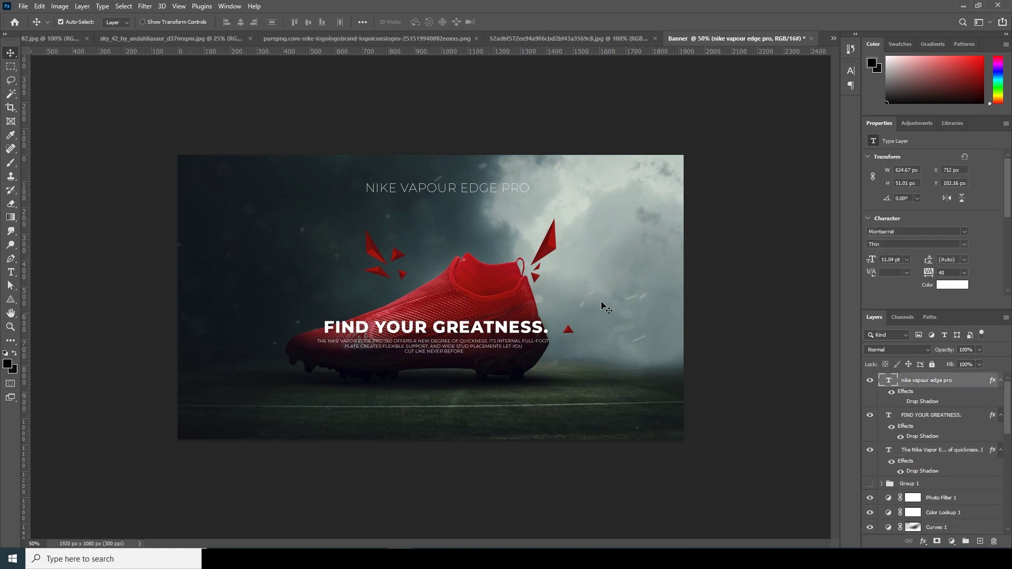
Copy the white Nike swoosh from the nike logo document into the Banner document, accepting the bit-depth difference.
click(351, 39)
drag(216, 302, 515, 72)
drag(735, 47, 486, 157)
drag(356, 197, 355, 198)
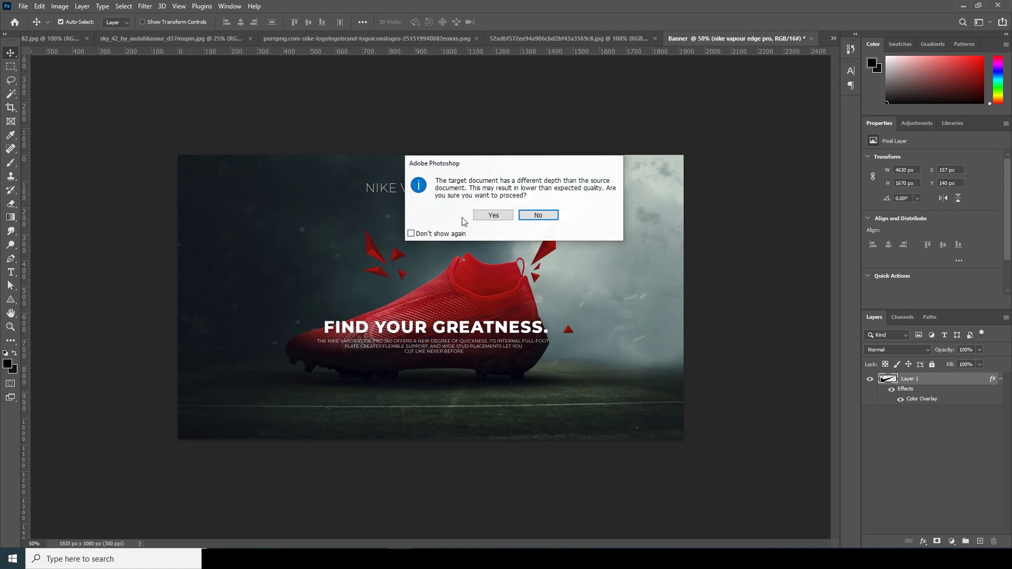
click(504, 221)
Scale the swoosh to about 5.09% and place it on the shoe just above the "FIND YOUR GREATNESS." headline.
key(ctrl+t)
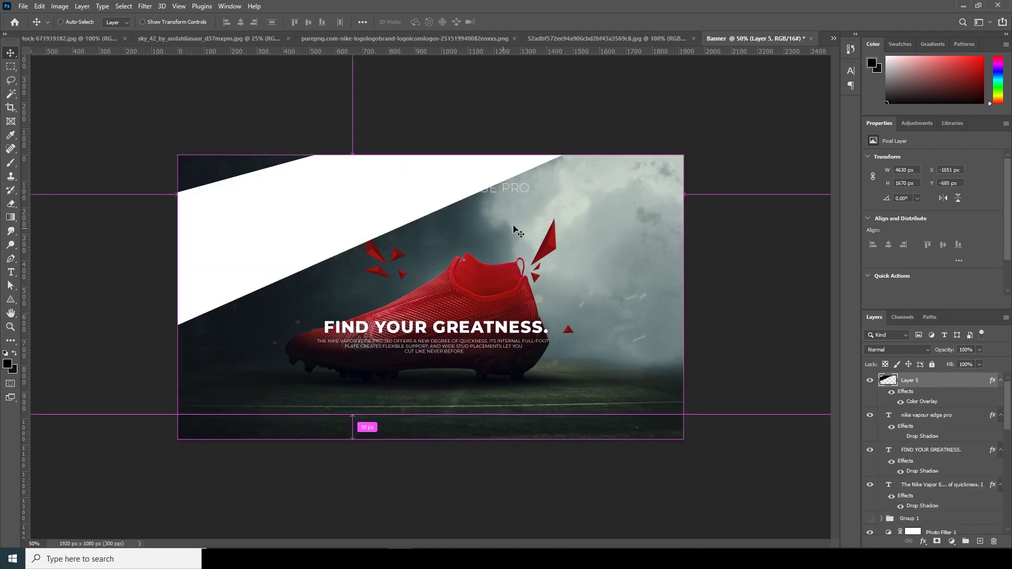
key(ctrl+minus)
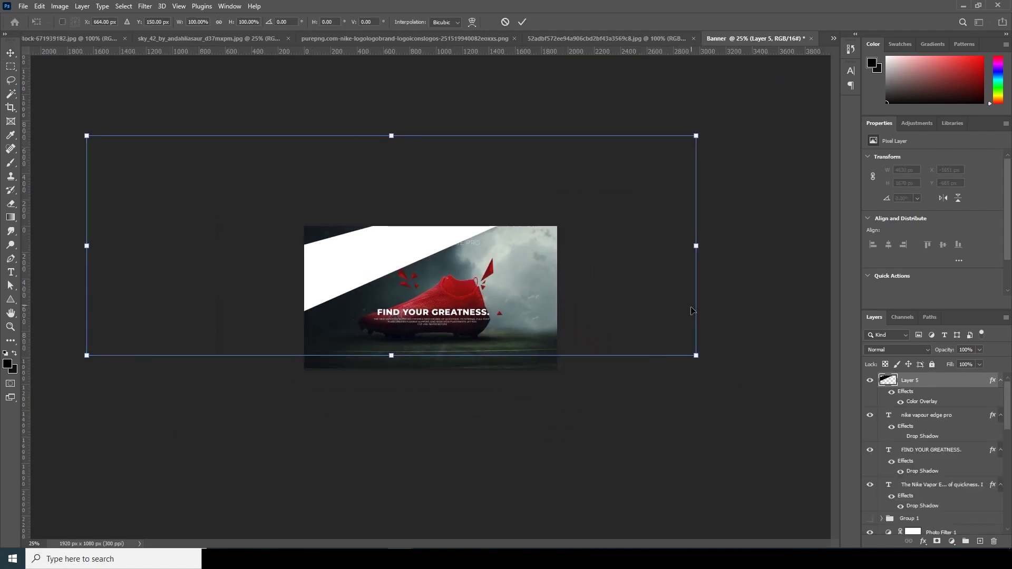
drag(698, 358, 410, 254)
key(ctrl+plus)
key(ctrl+plus)
key(ctrl+plus)
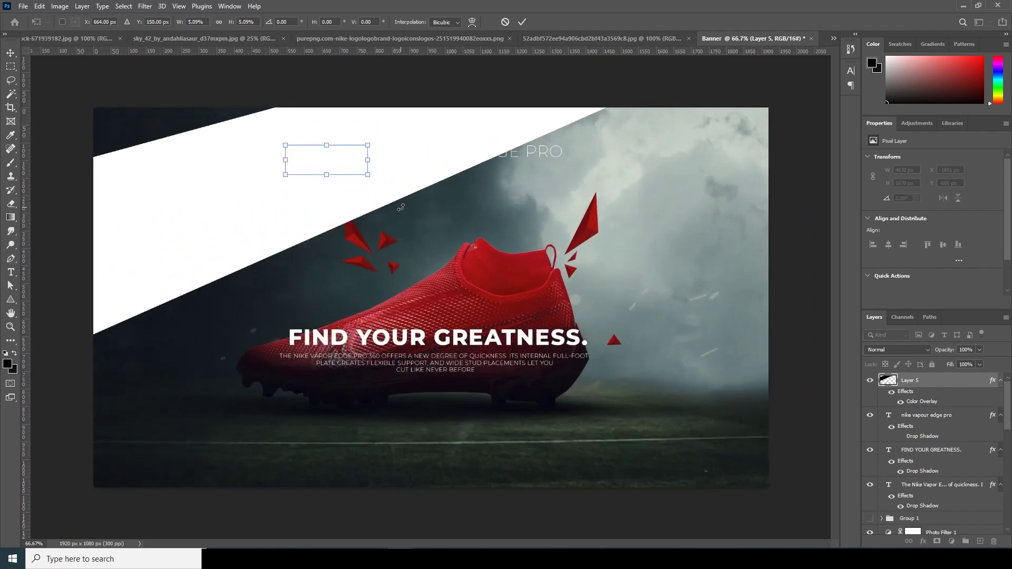
drag(324, 165, 431, 315)
key(Return)
key(ctrl+minus)
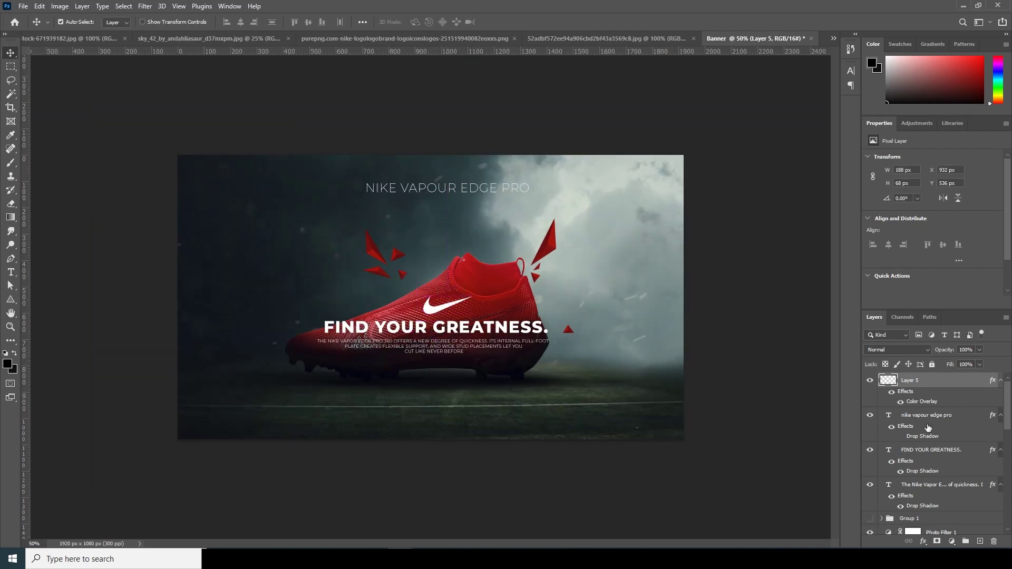
Nudge the swoosh, the "nike vapour edge pro" title and the headline down together by a few pixels.
ctrl+click(928, 428)
ctrl+click(931, 457)
key(Down)
key(Down)
key(Down)
key(Down)
key(Down)
key(Down)
key(Down)
key(Down)
key(Down)
key(Down)
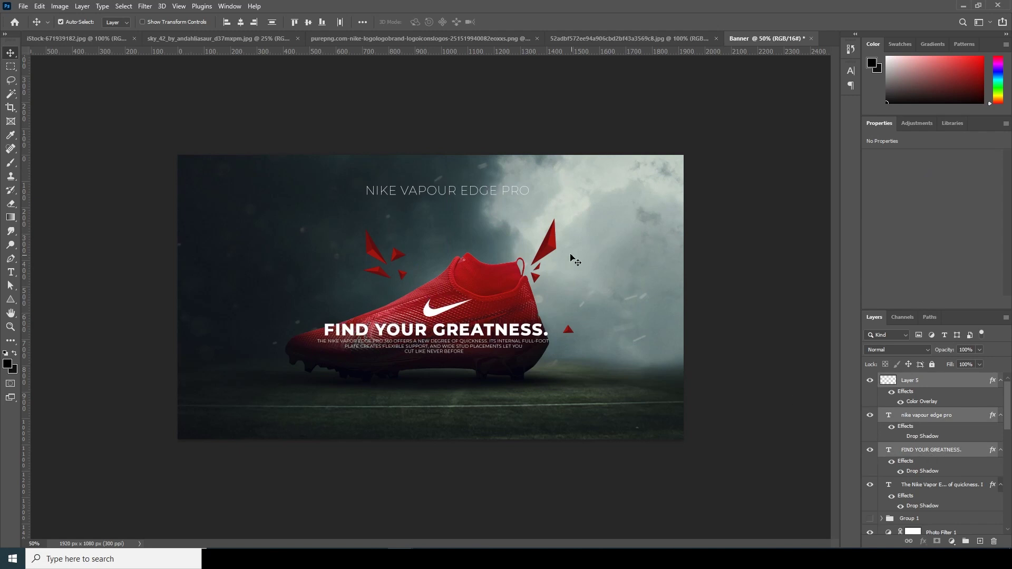
Nudge the "nike vapour edge pro" title to the left above the shoe and deselect it.
right_click(476, 198)
click(506, 199)
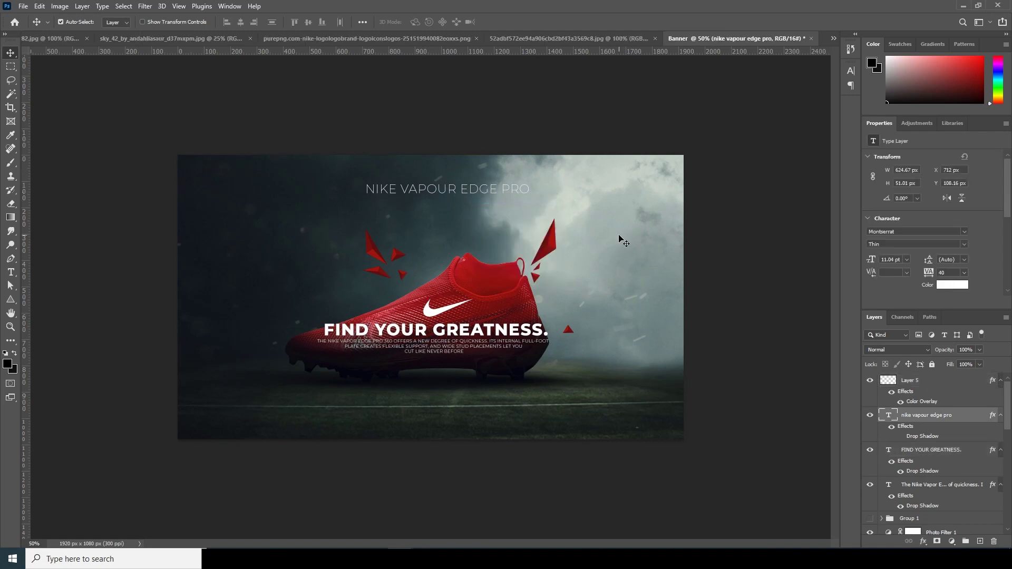
key(Left)
key(Left)
key(Left)
key(Left)
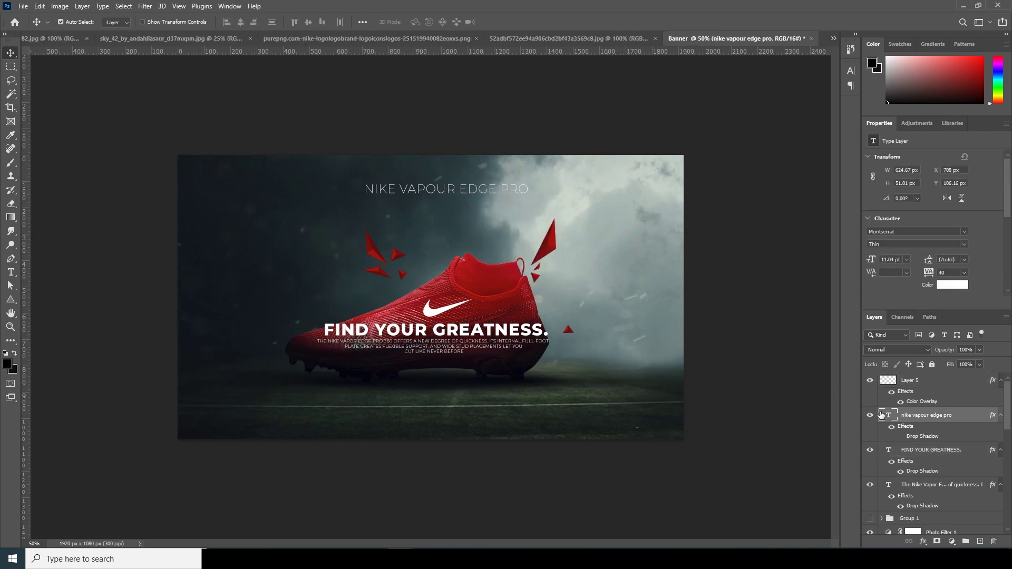
click(543, 471)
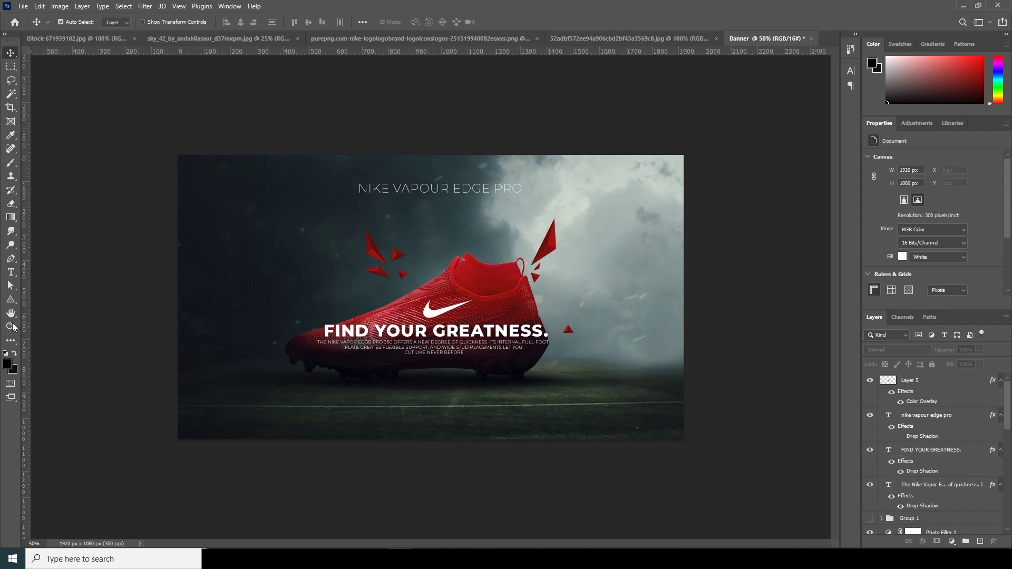
Set up the Rectangle tool with no fill and a white 5 px stroke.
click(10, 299)
click(45, 299)
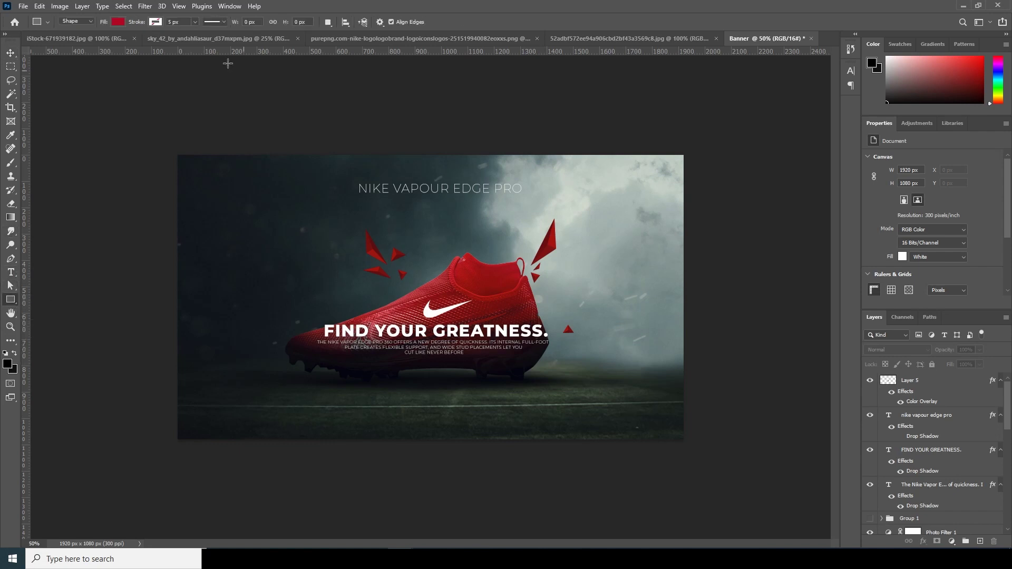
click(116, 22)
click(59, 45)
click(154, 22)
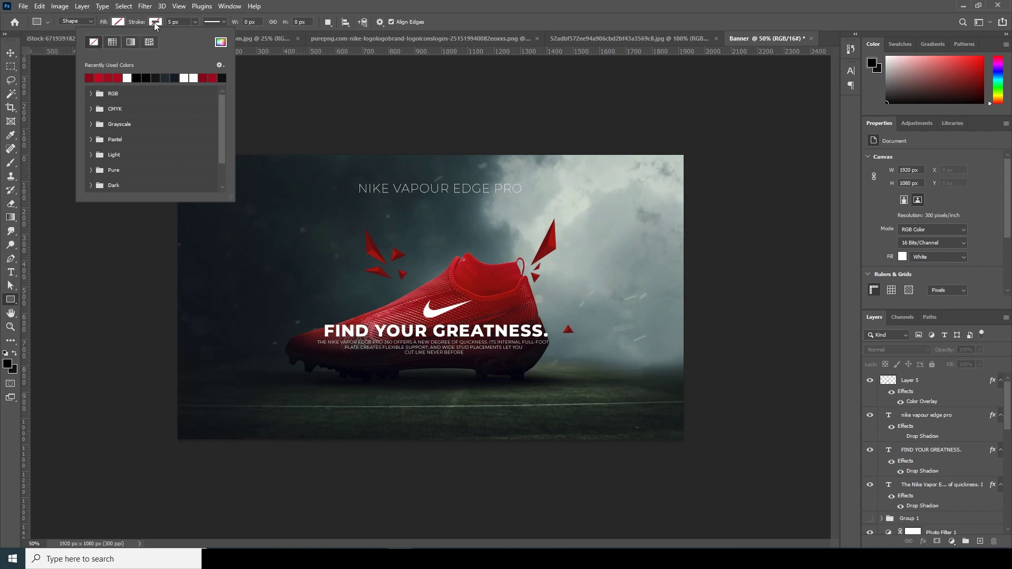
click(128, 78)
click(186, 22)
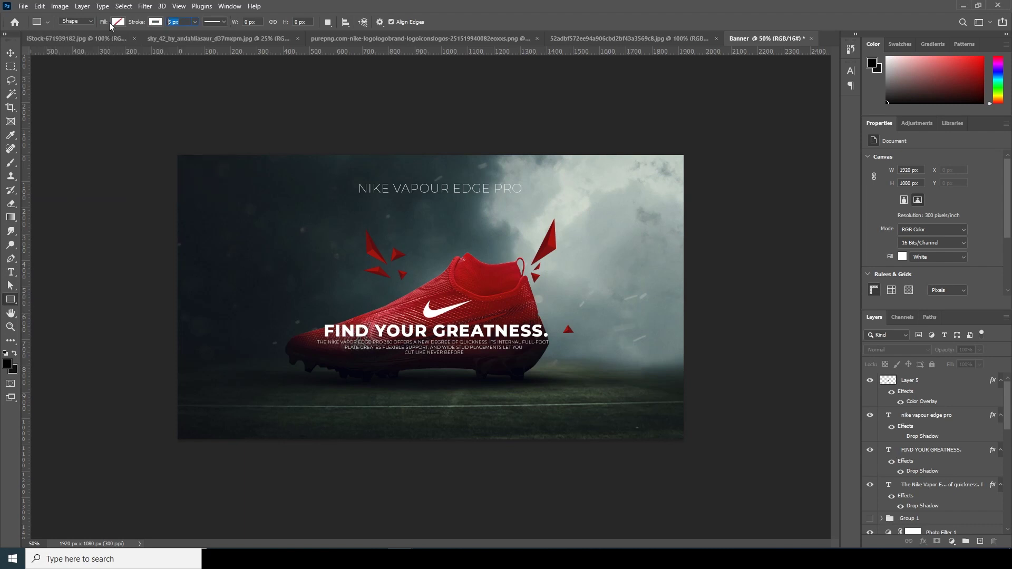
click(191, 24)
Draw an outlined rectangle about 854 x 146 px on the grass below the shoe.
drag(315, 375, 539, 413)
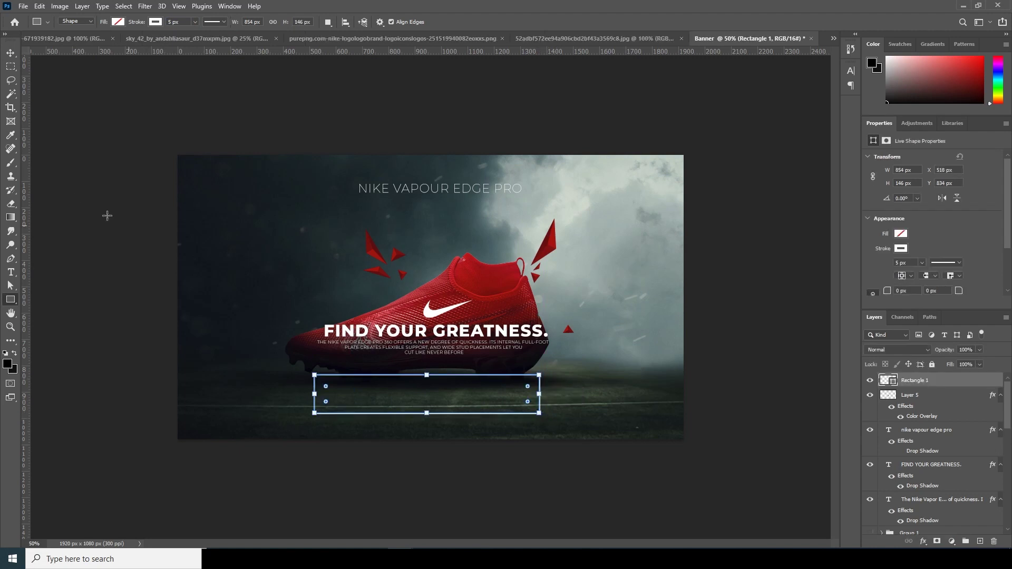
click(10, 52)
click(85, 153)
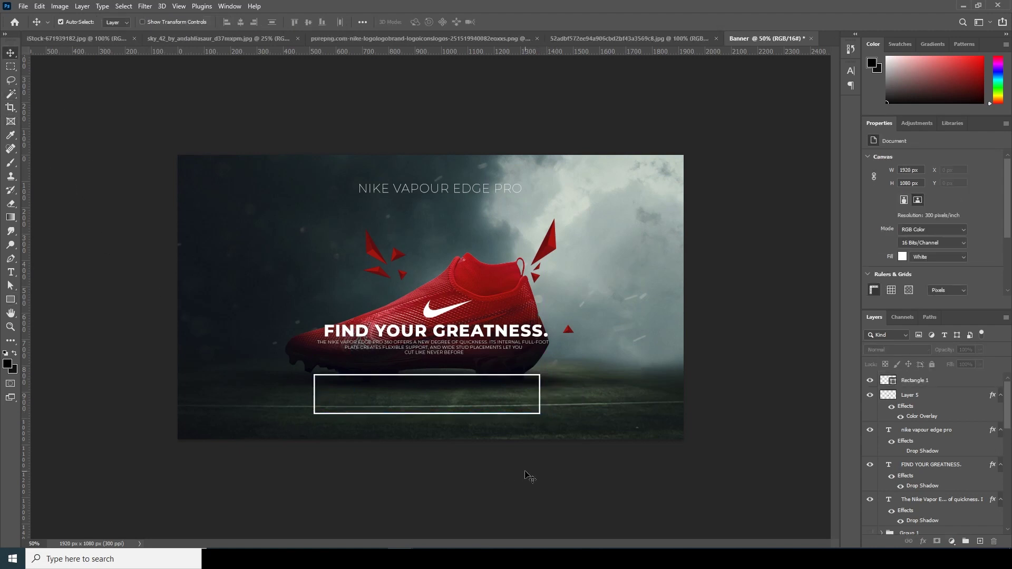
Add the text "SAVE UPTO 50%" inside the rectangle and shrink the frame to about 608 x 89 px around it.
click(11, 272)
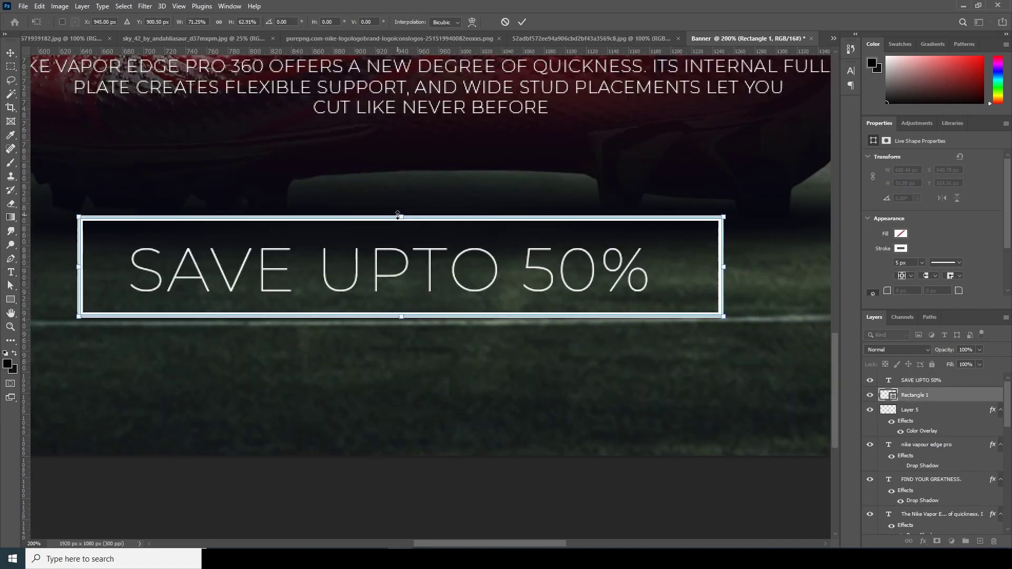
drag(398, 214, 398, 218)
key(Return)
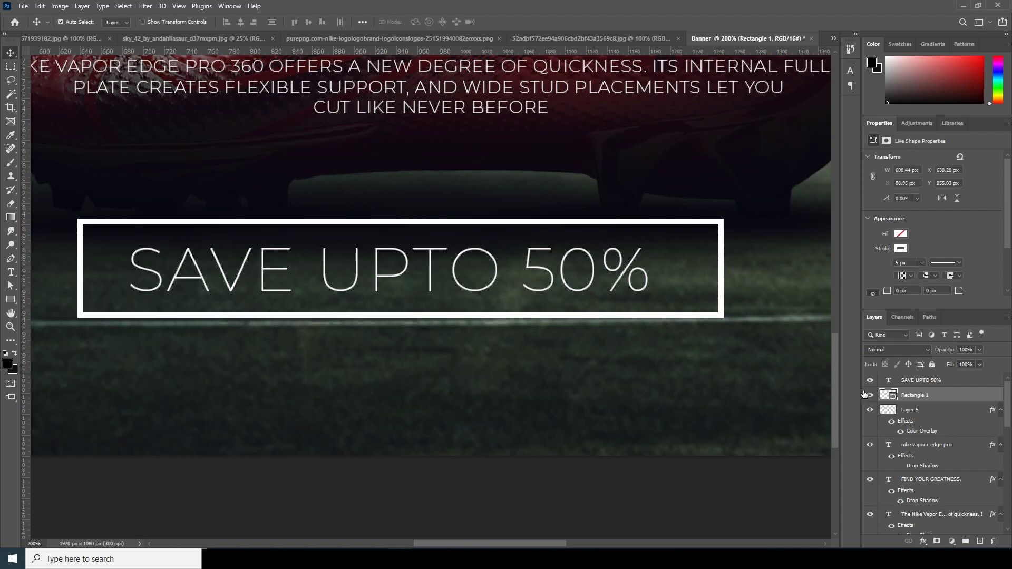
Reduce the rectangle's stroke width to 2 px.
click(901, 249)
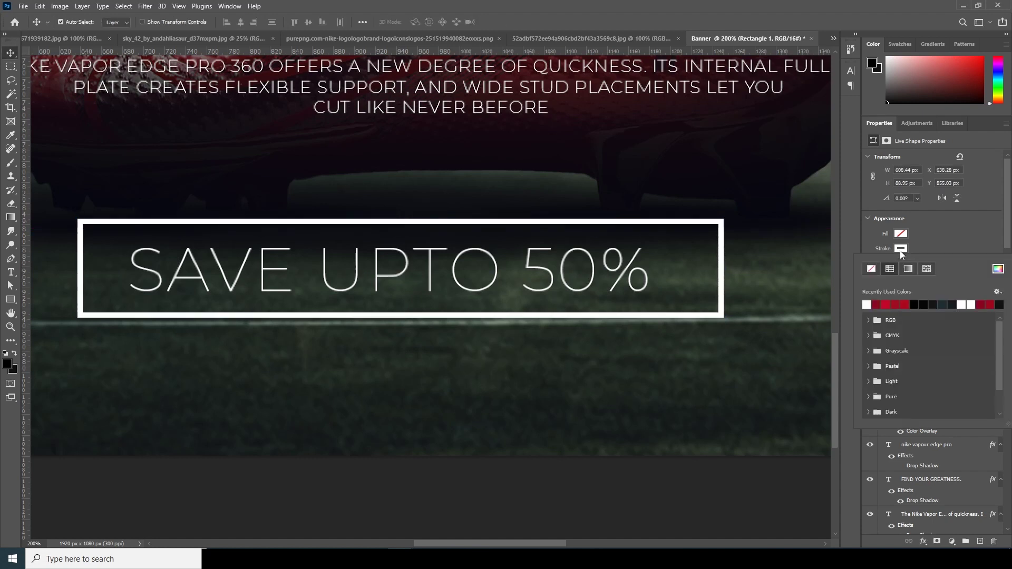
click(929, 244)
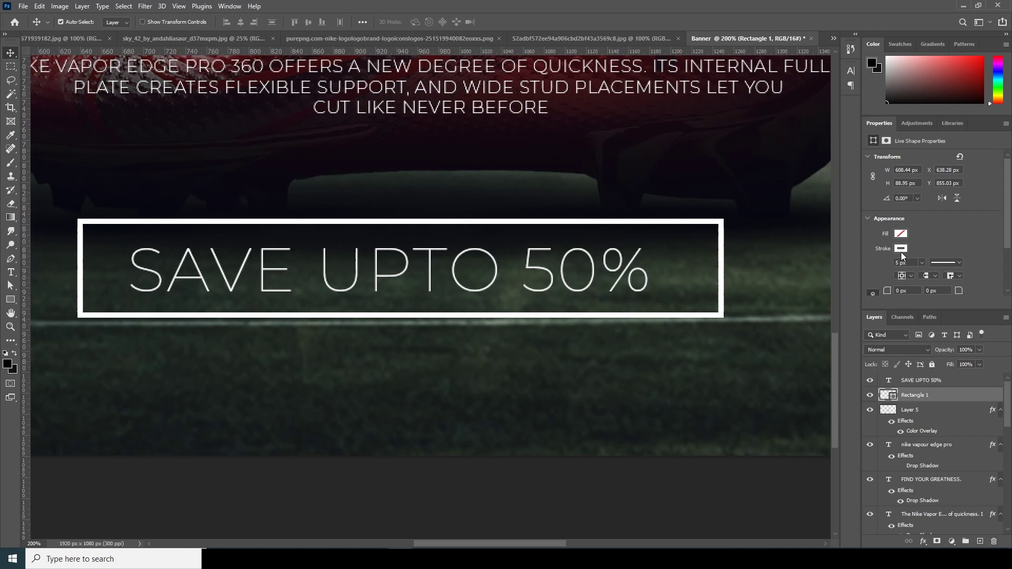
click(922, 263)
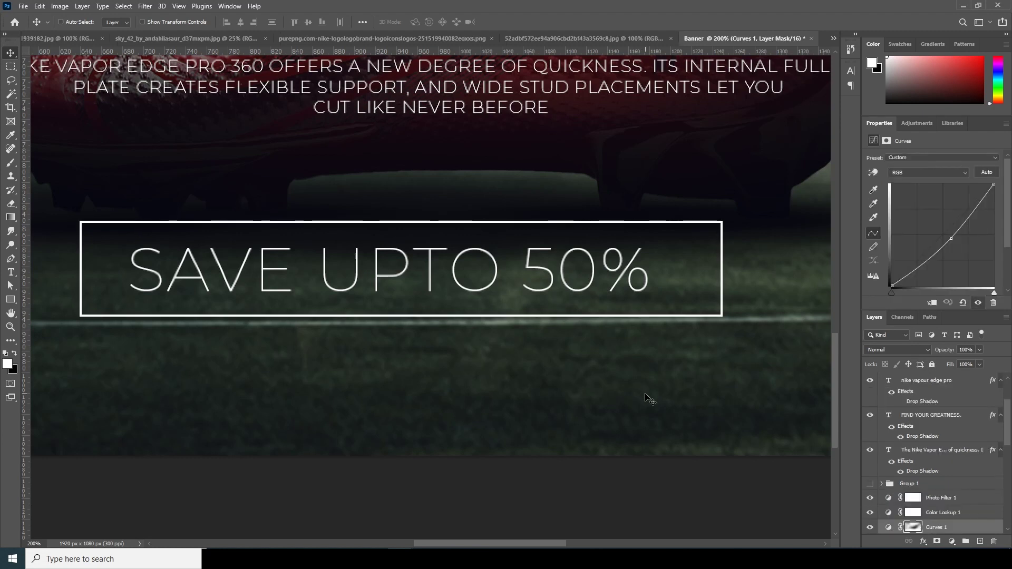
scroll(650, 400, down, 5)
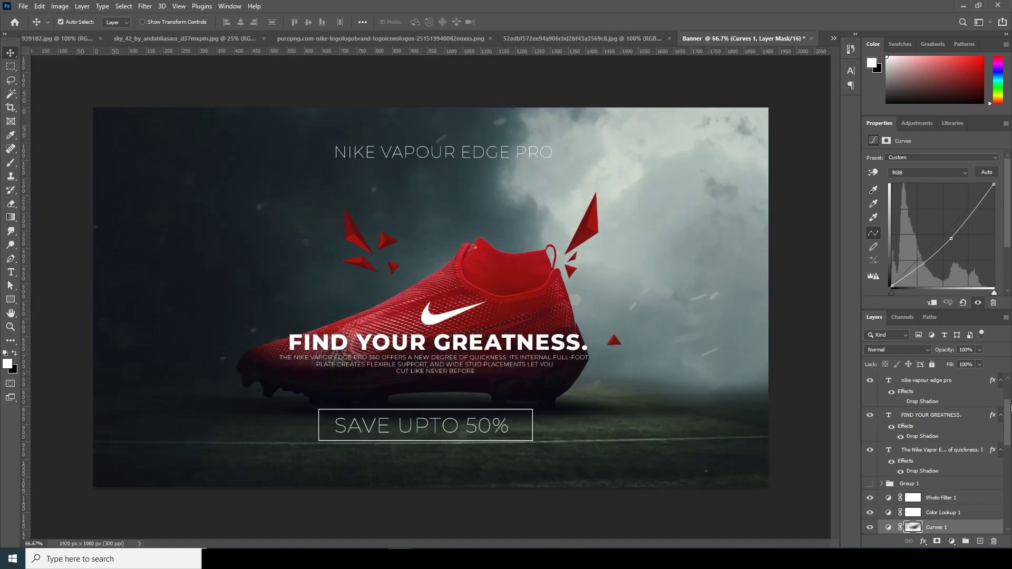
Set "50%" in the "SAVE UPTO 50%" text to Montserrat Bold.
scroll(1007, 393, up, 3)
click(908, 396)
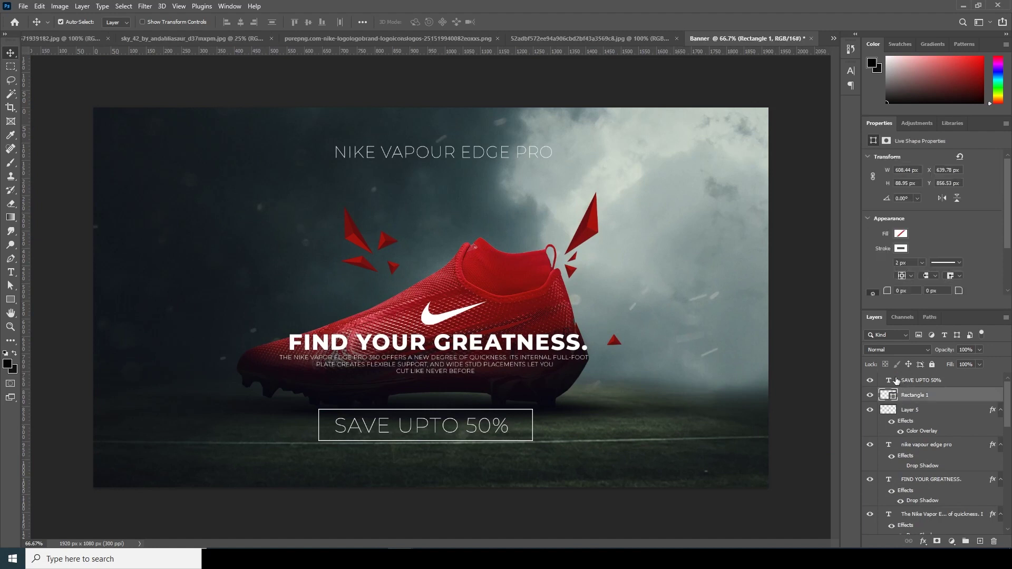
double_click(891, 381)
drag(466, 425, 516, 425)
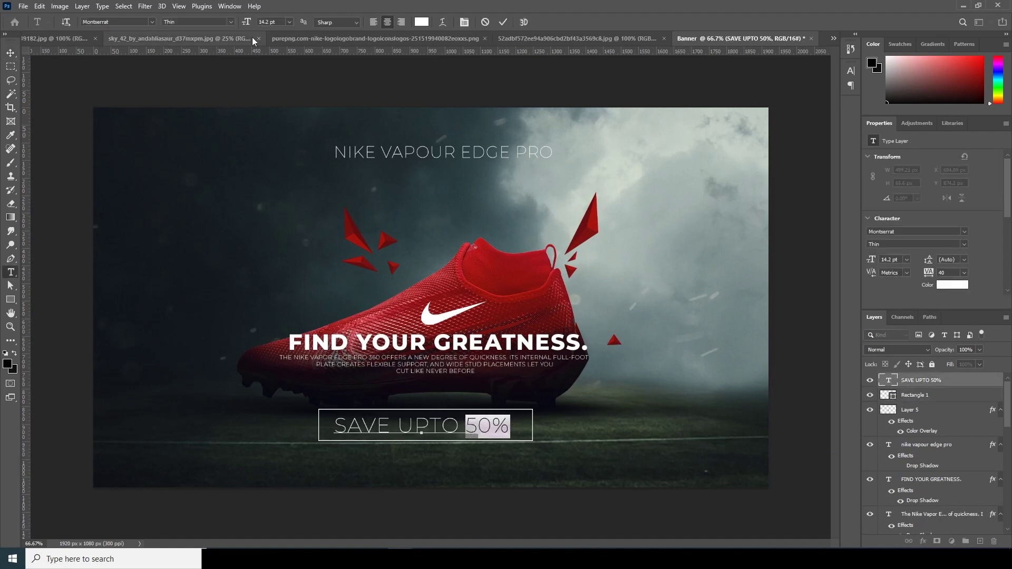
click(235, 22)
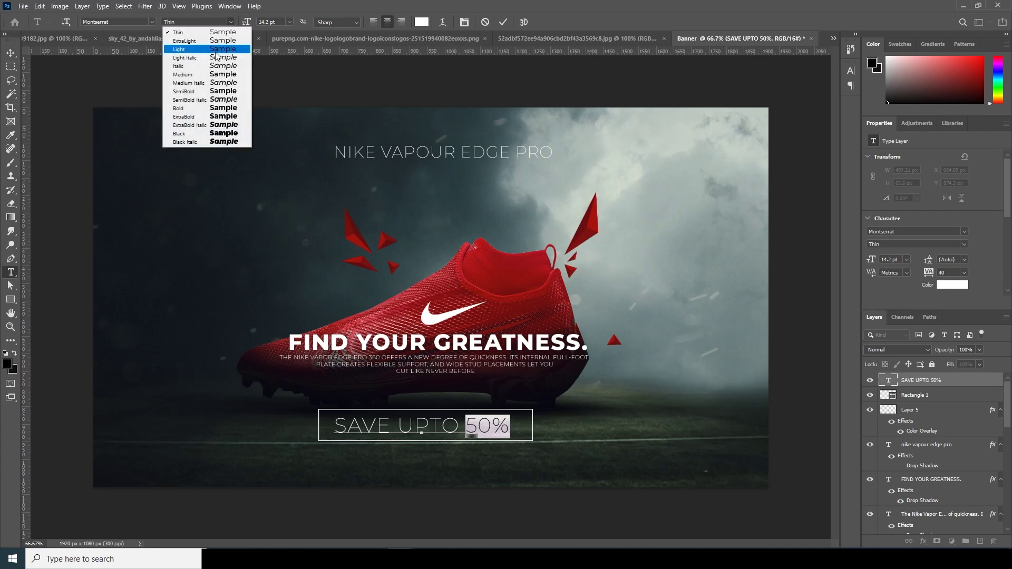
click(195, 109)
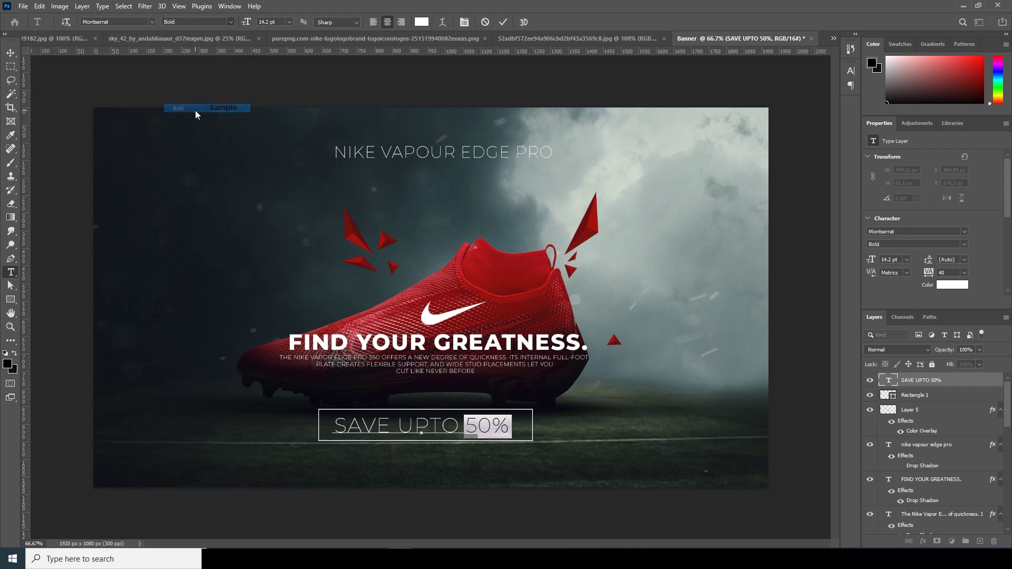
click(11, 53)
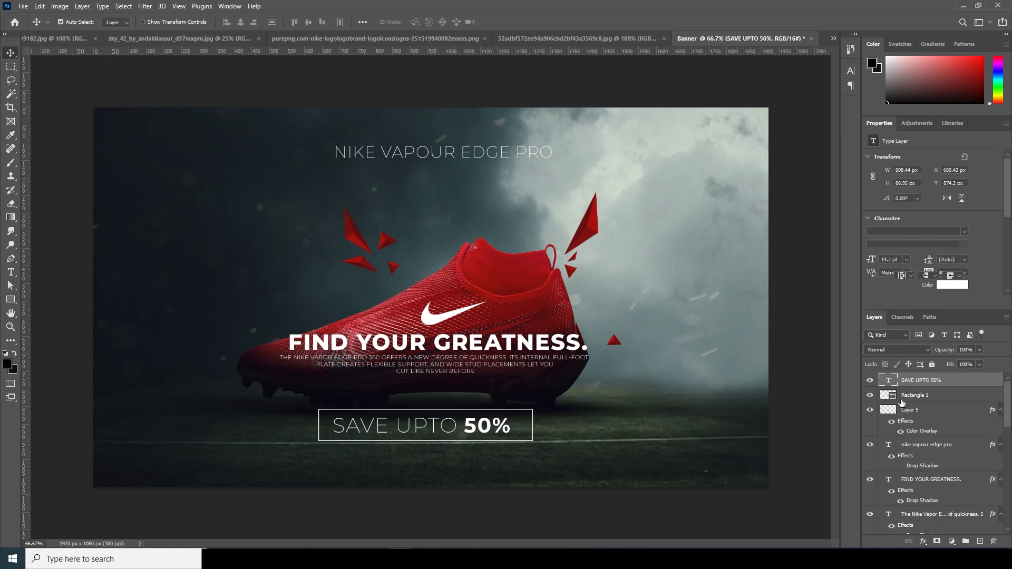
Scale the "SAVE UPTO 50%" text and its frame together to about 65% and move them to the grass right of the shoe.
ctrl+click(902, 401)
key(ctrl+t)
drag(533, 446, 695, 426)
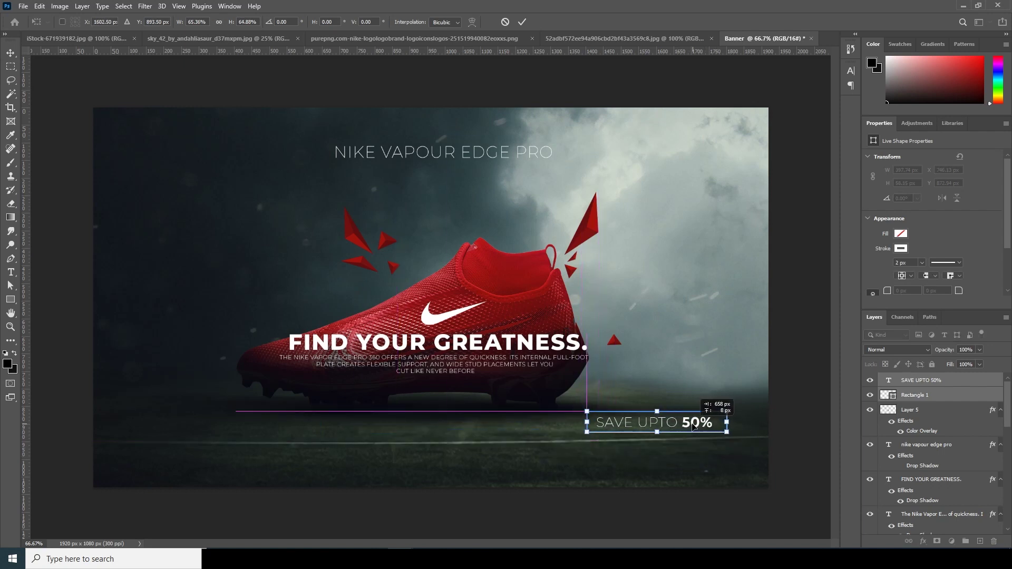
key(Return)
click(728, 493)
key(ctrl+minus)
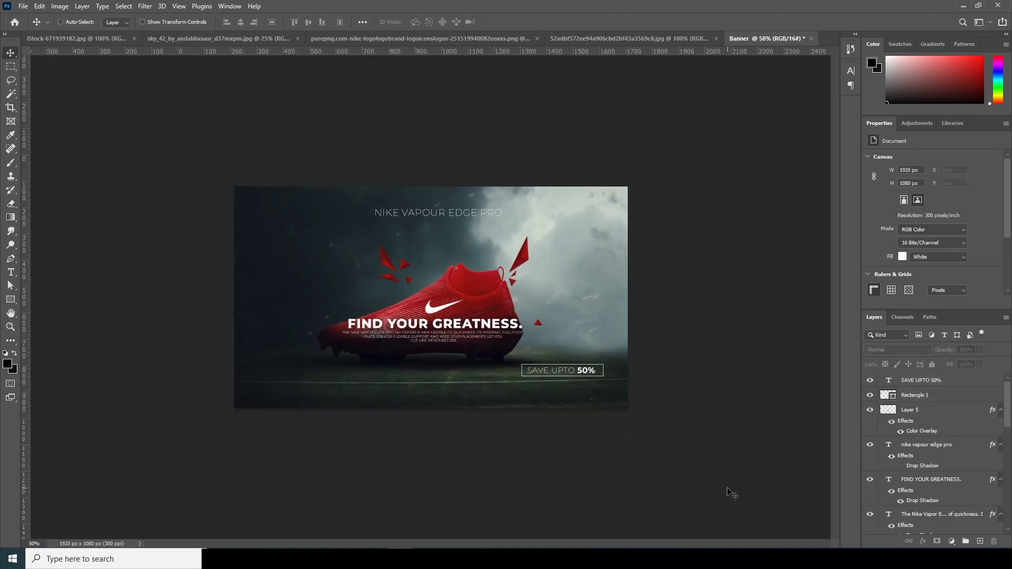
key(ctrl+plus)
key(ctrl+plus)
key(ctrl+minus)
Duplicate the shoe smart object and select the original beneath the copy.
click(887, 409)
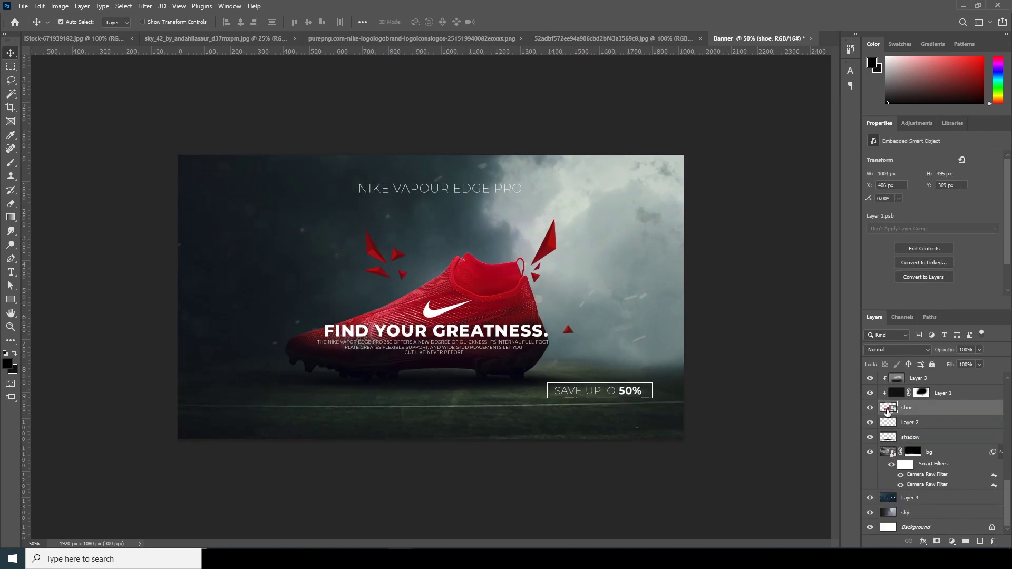
key(ctrl+j)
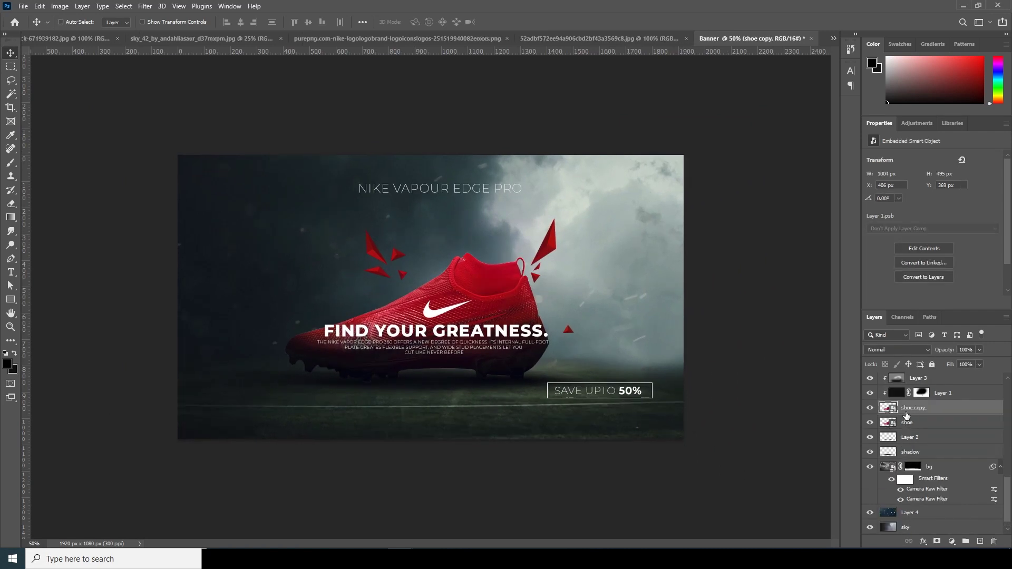
click(910, 425)
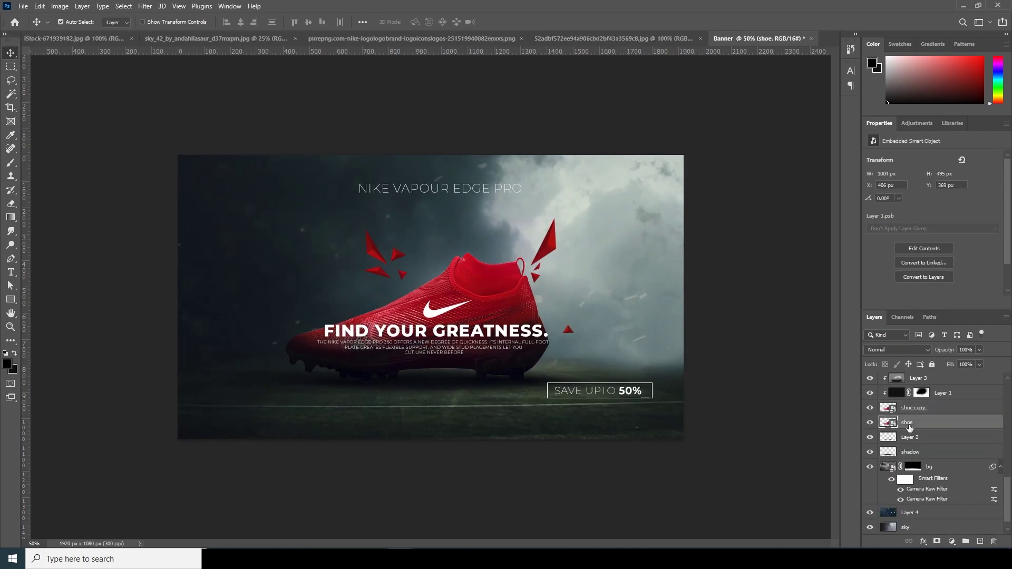
Enlarge the original shoe layer to 202.58%, rotate it to -26.88° and position it across the background.
key(ctrl+t)
drag(549, 384, 741, 304)
drag(596, 294, 603, 257)
drag(766, 277, 838, 285)
drag(643, 317, 627, 323)
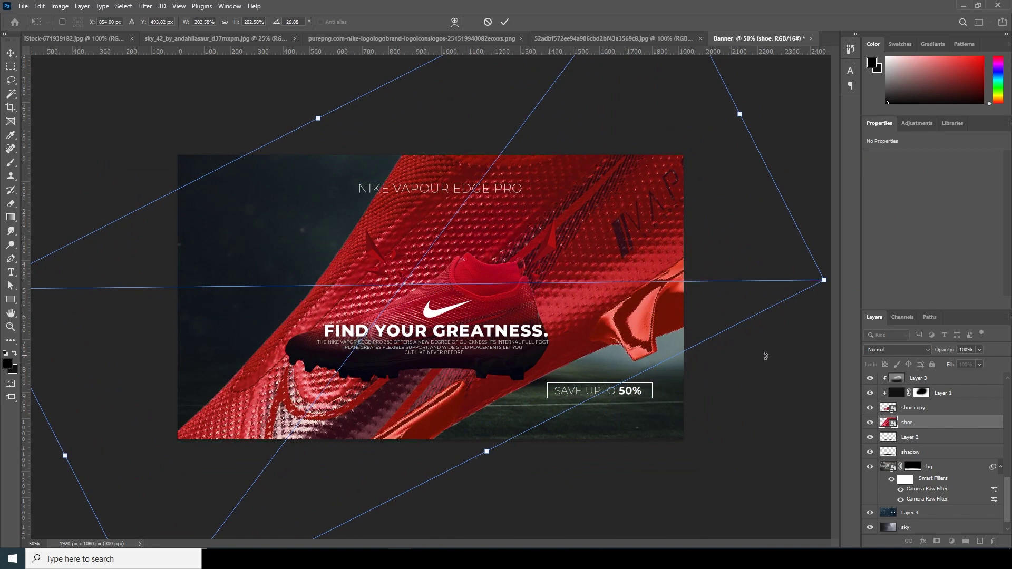
key(Return)
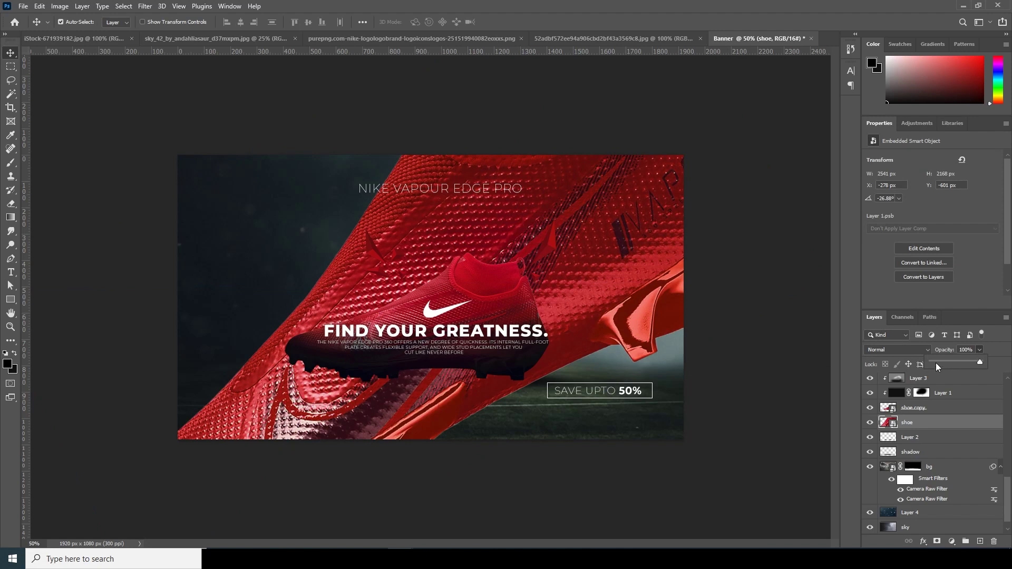
Lower the enlarged background shoe layer's opacity to 13% and set its blend mode to Overlay.
click(935, 362)
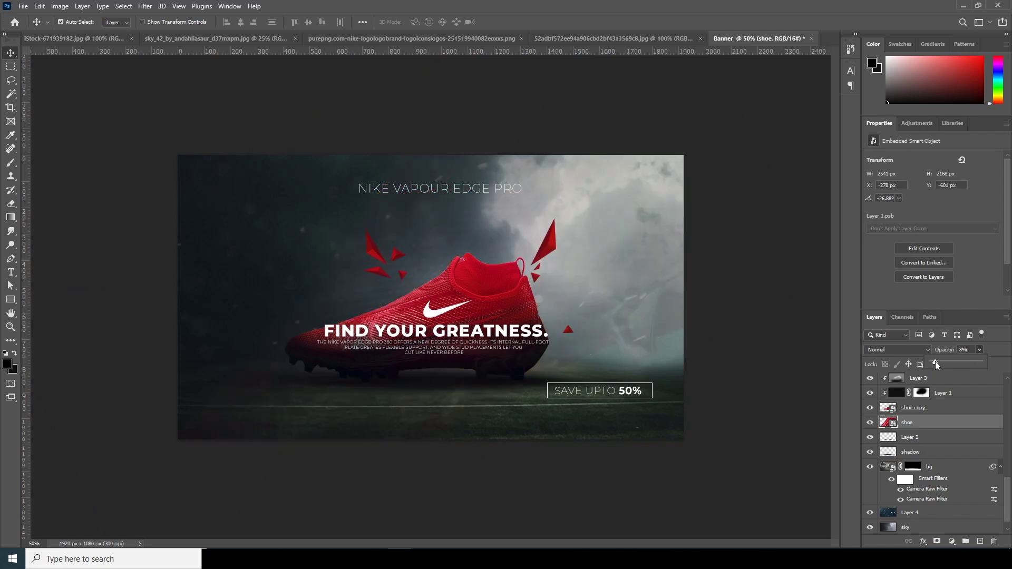
drag(938, 361, 939, 362)
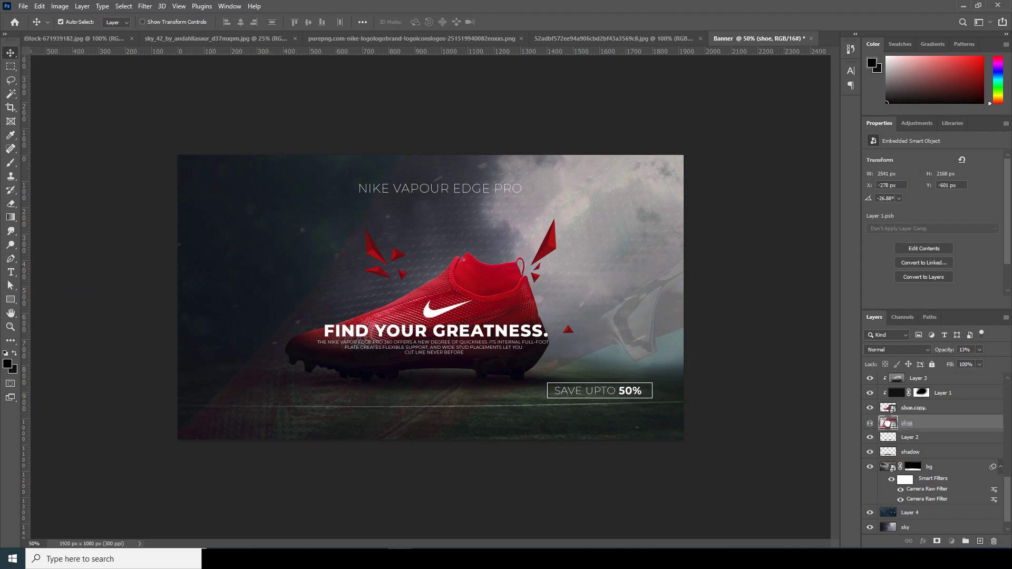
click(885, 350)
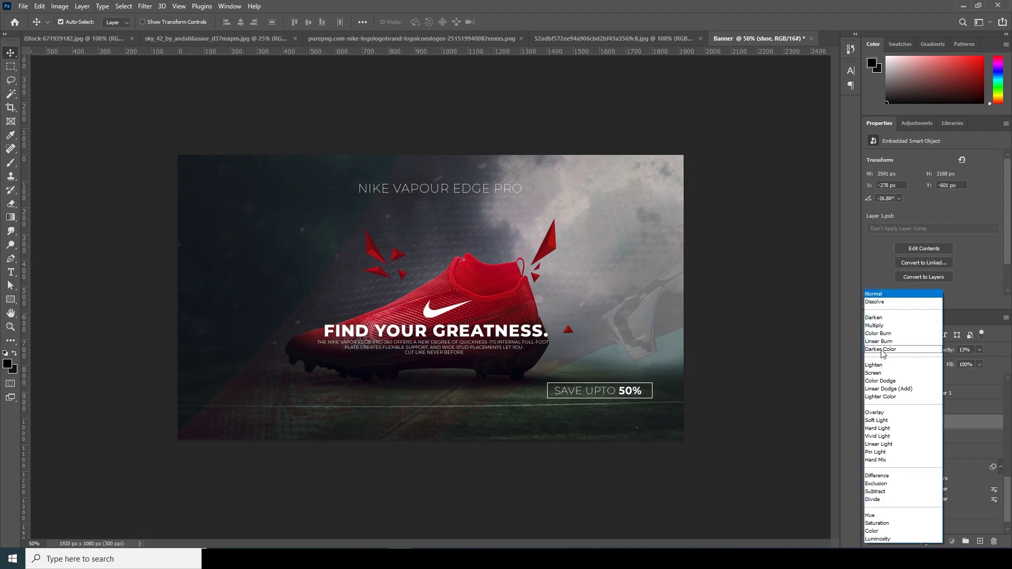
click(877, 415)
Add a Hue/Saturation adjustment clipped to the enlarged shoe layer and set its saturation to -100.
click(954, 543)
click(956, 443)
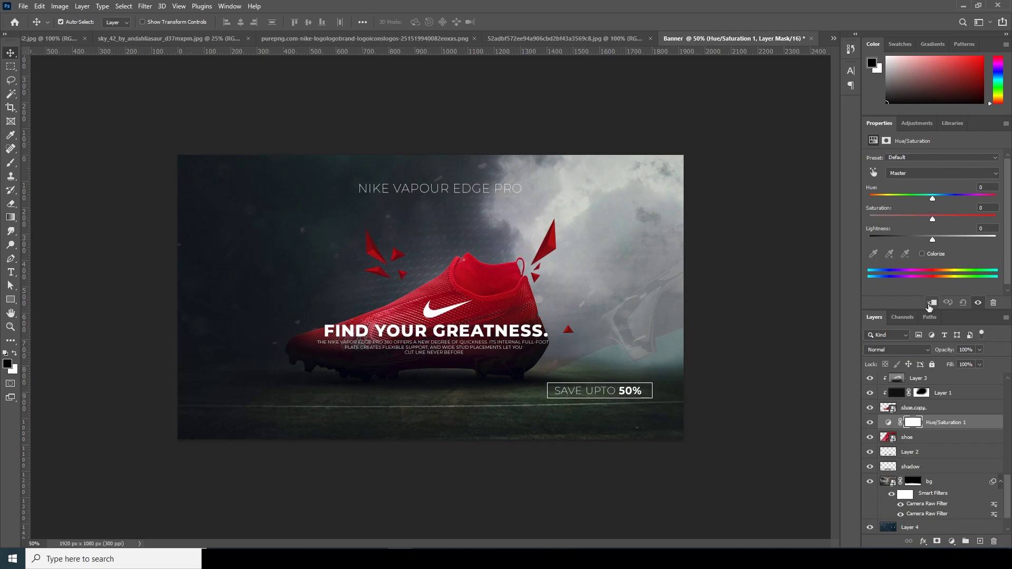
click(931, 304)
click(889, 217)
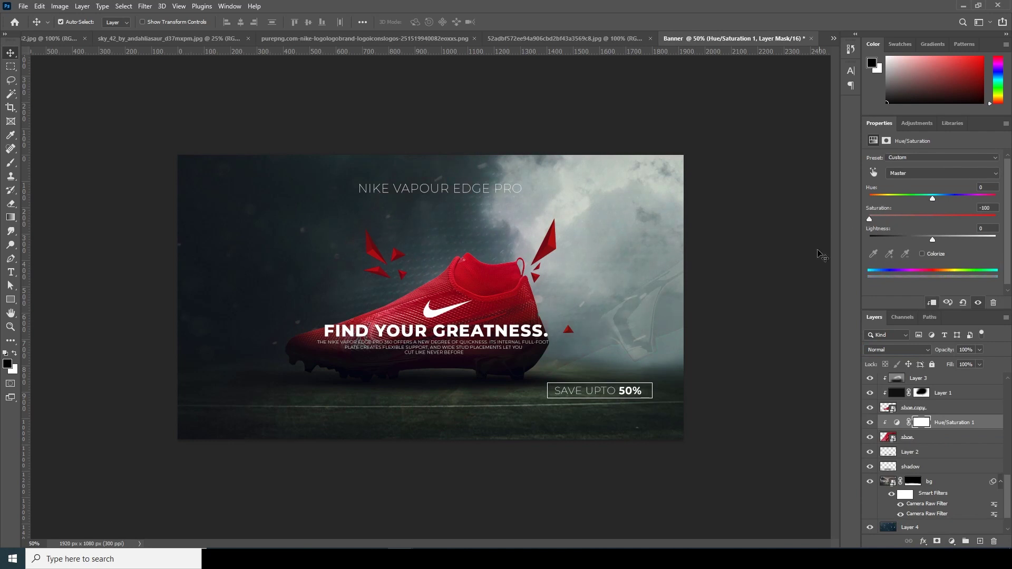
Set the enlarged shoe layer's opacity to 25% and shift it about 100 px left and 21 px up.
click(895, 439)
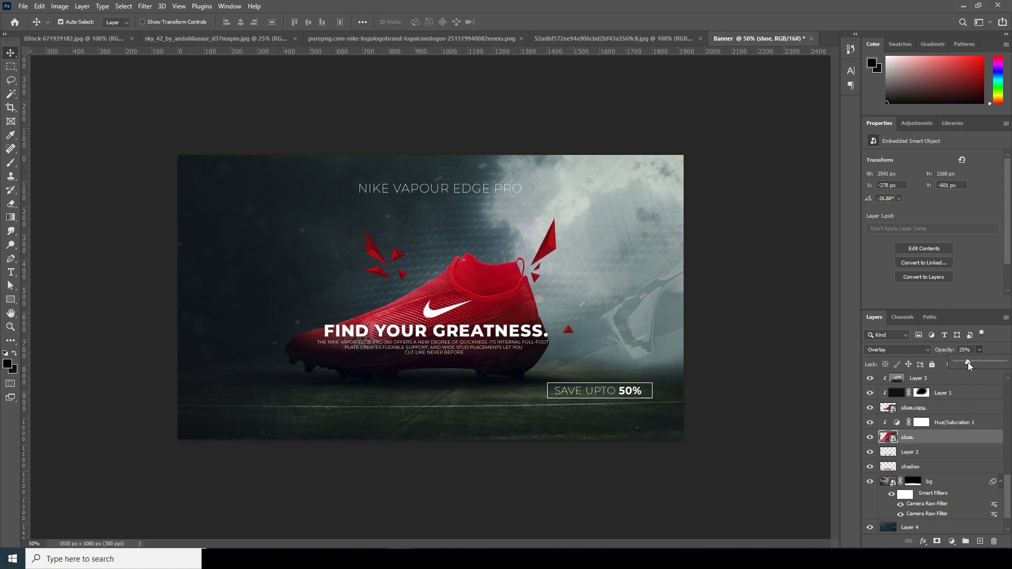
key(ctrl+t)
mouse_move(627, 311)
mouse_down()
mouse_move(609, 299)
mouse_move(552, 327)
mouse_move(610, 306)
mouse_up()
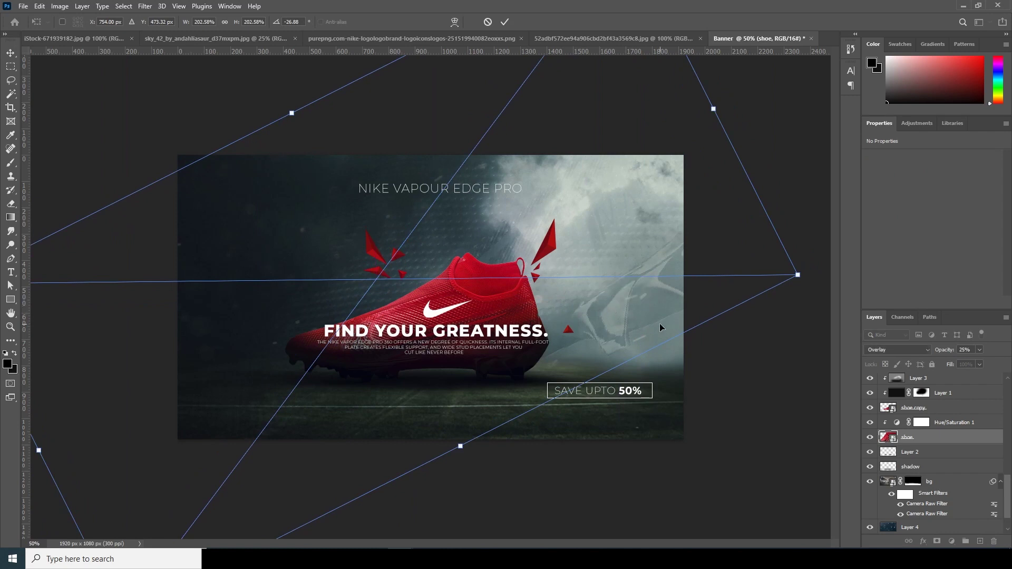
key(Return)
scroll(823, 471, down, 2)
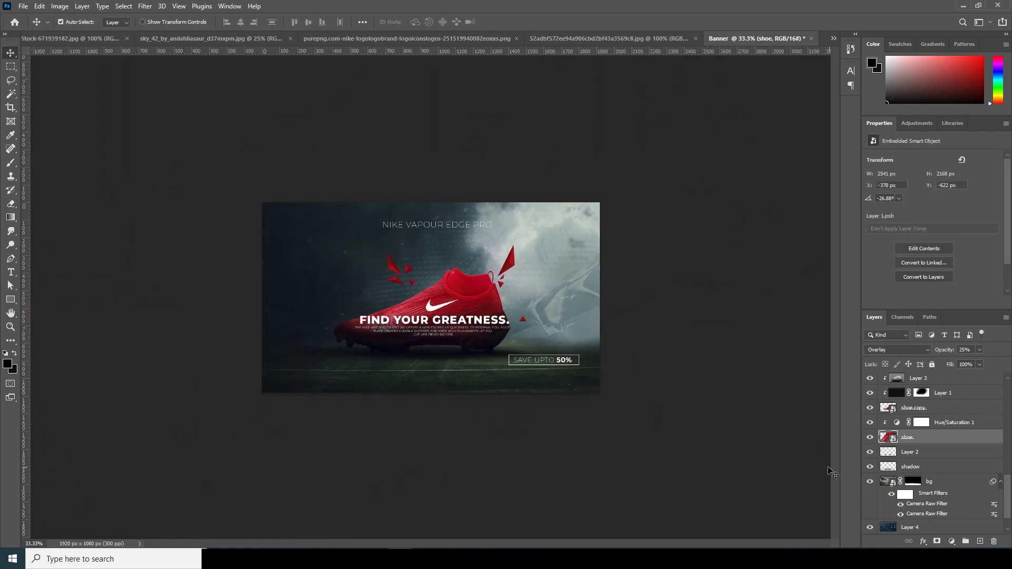
scroll(822, 471, up, 2)
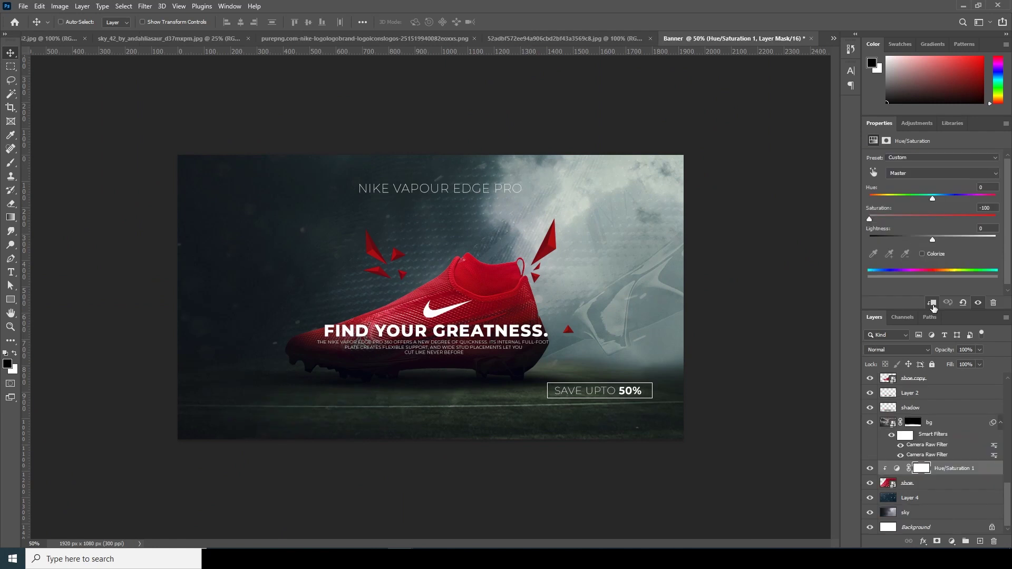
Undo the reordering and re-clipping of the enlarged shoe and its Hue/Saturation layer.
key(ctrl+z)
key(ctrl+z)
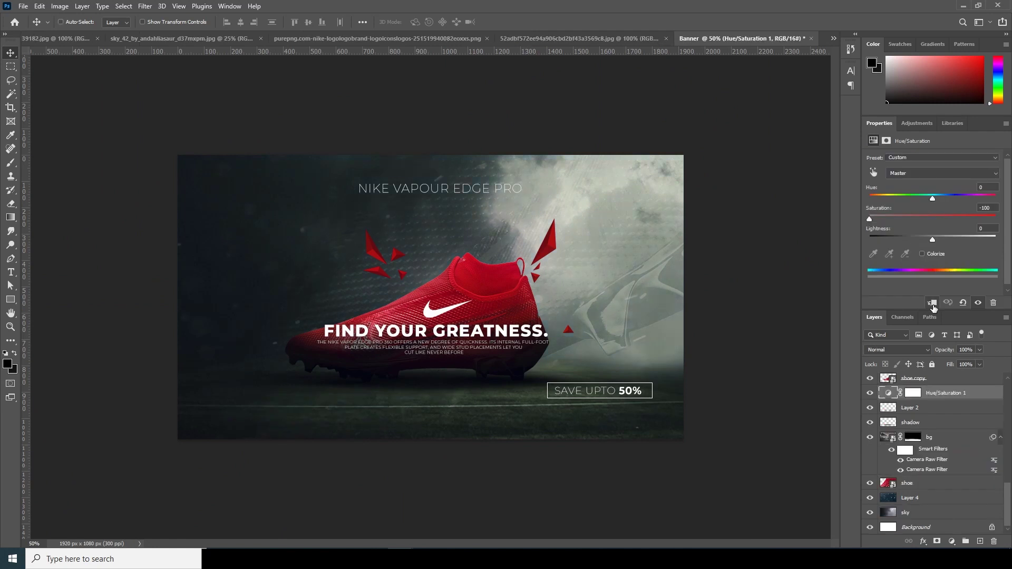
key(ctrl+z)
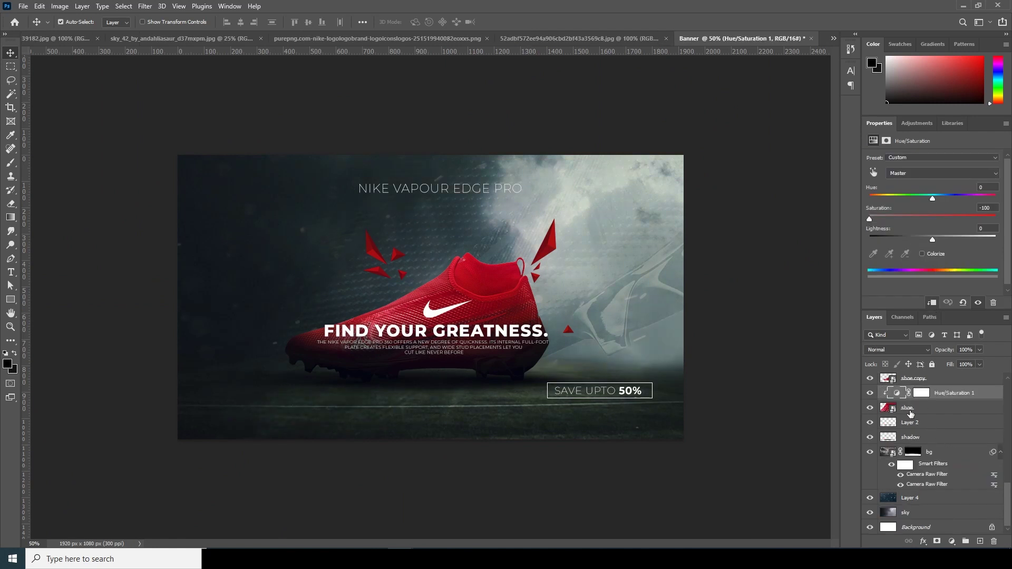
Move the enlarged shoe and its clipped Hue/Saturation layer together beneath Layer 4, set Layer 4's opacity to 21% and deselect all layers.
shift+click(890, 413)
drag(891, 414, 904, 501)
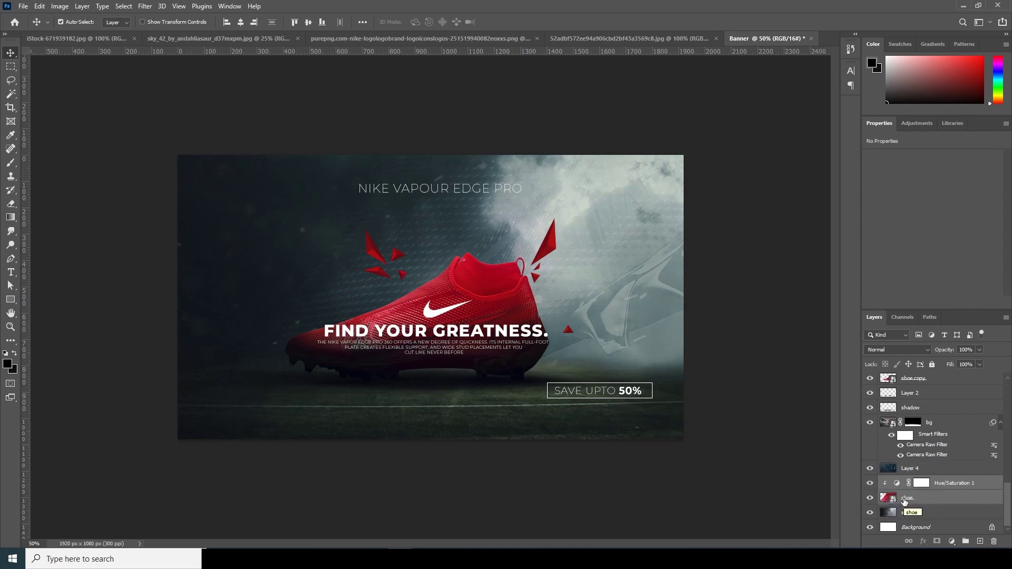
click(890, 471)
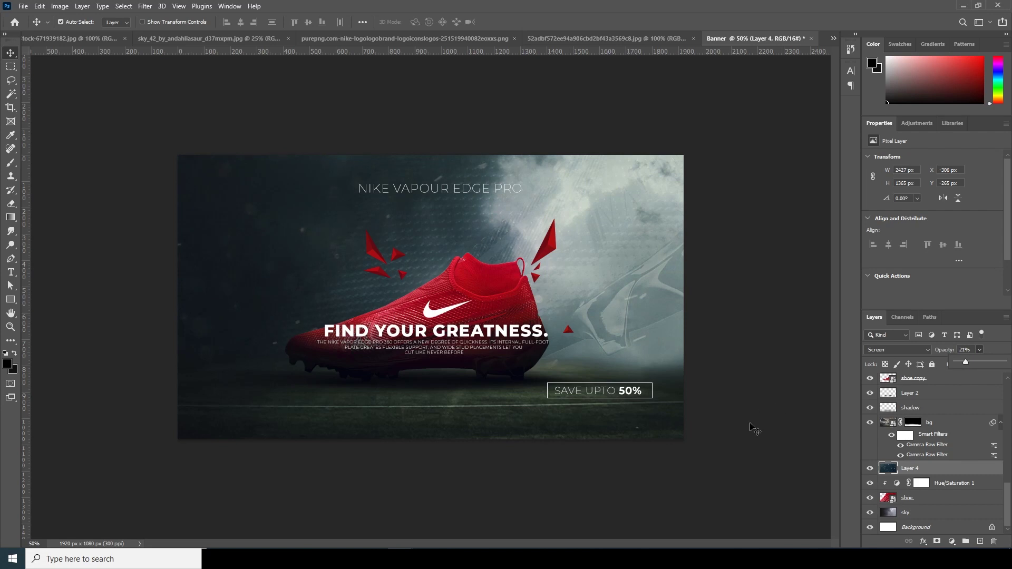
click(746, 450)
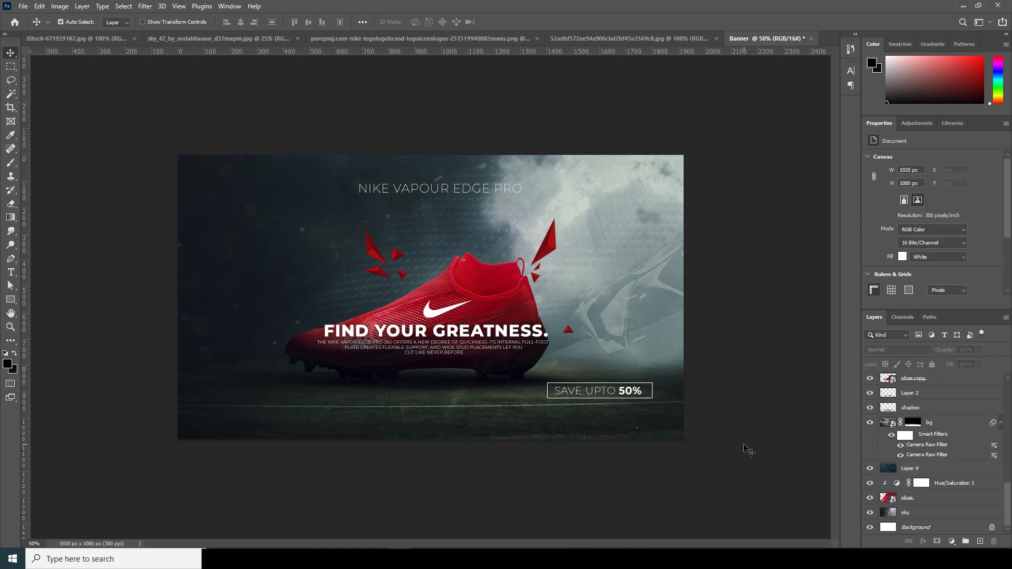